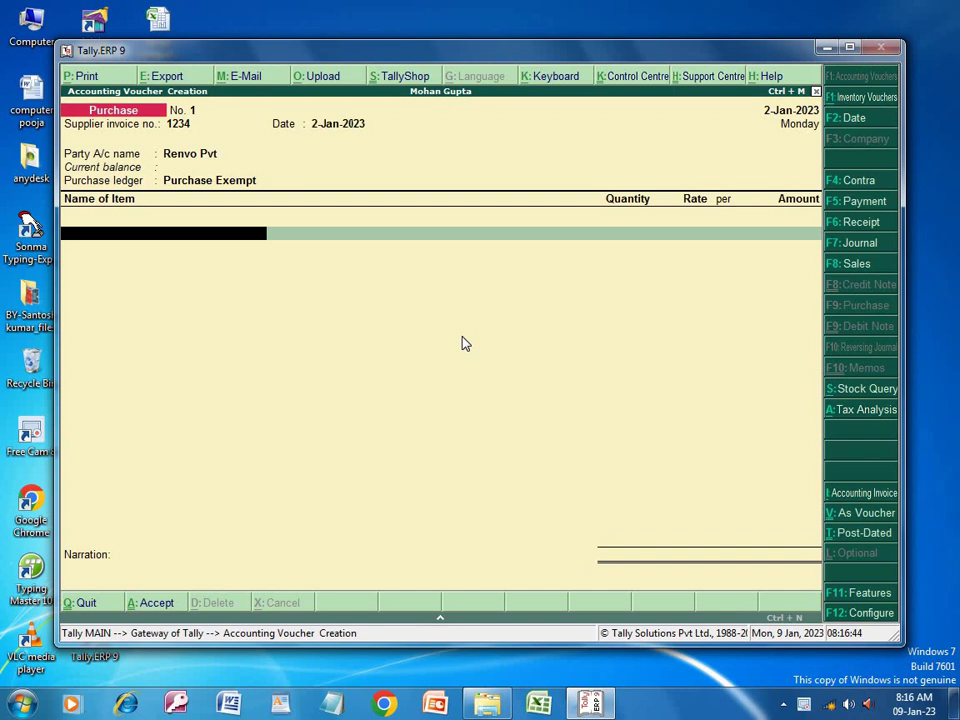
Create a new stock item from the purchase voucher named Milk, under Primary, with klr (Kilolitre) as its unit.
key(alt+c)
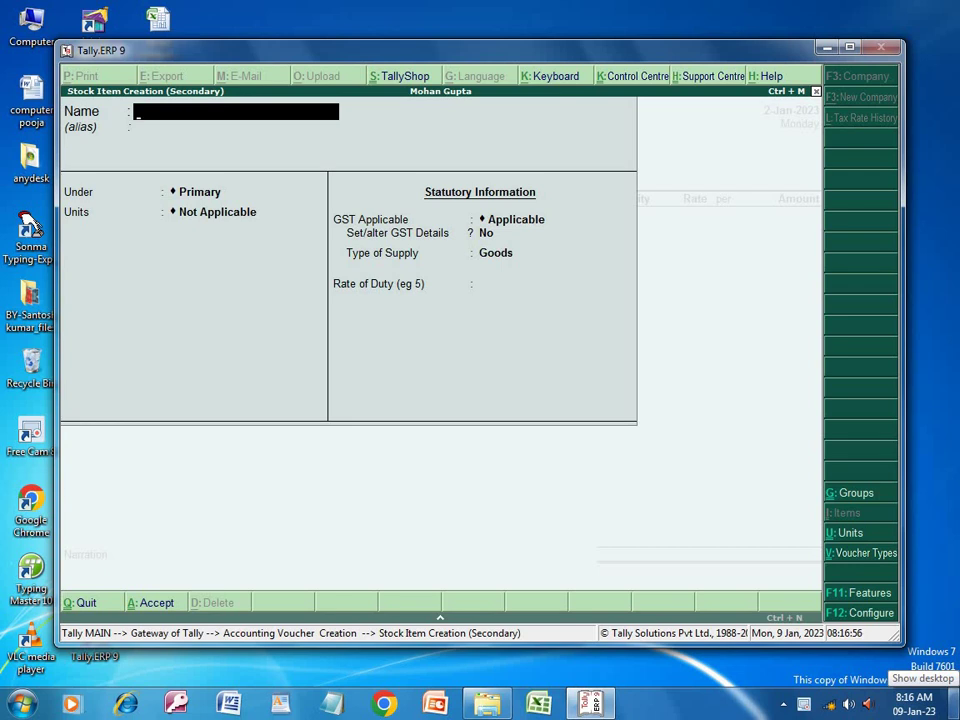
text(Mil)
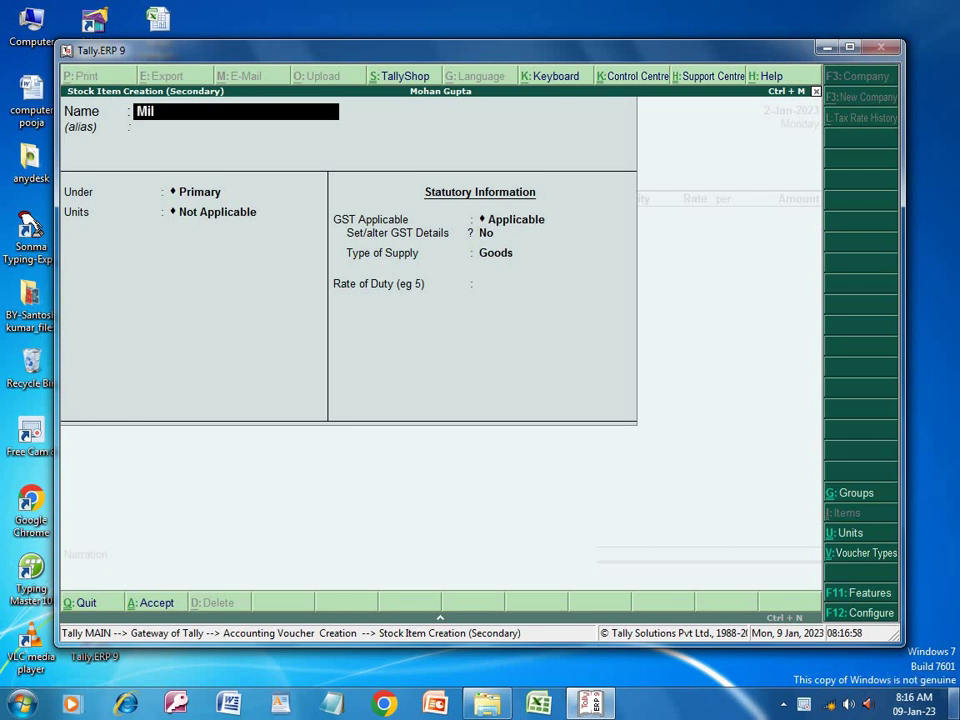
text(k)
key(Return)
key(Return)
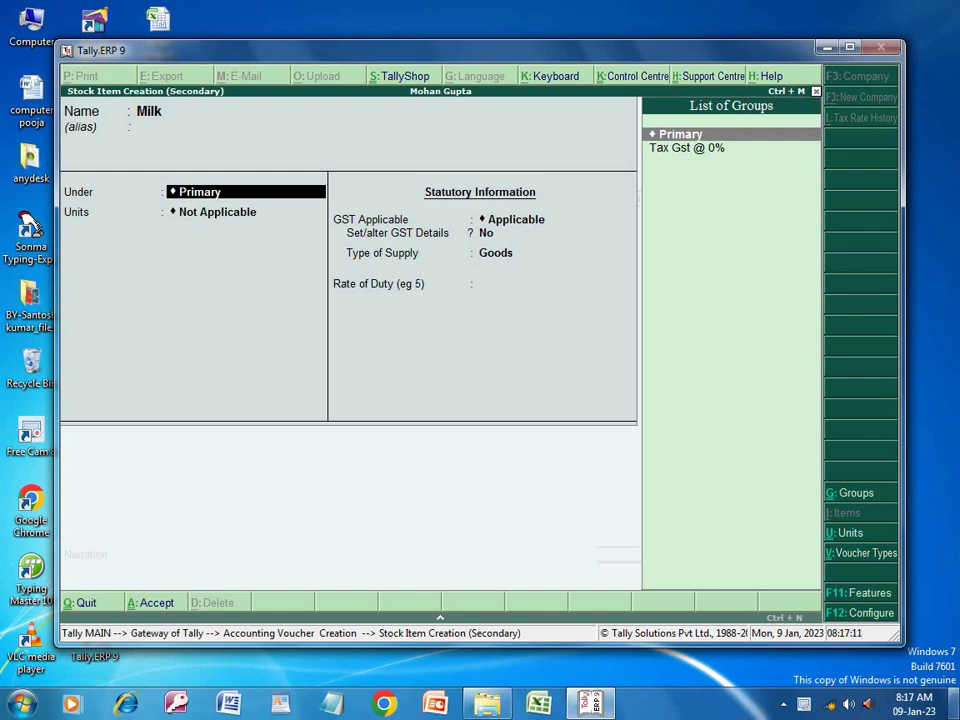
key(Return)
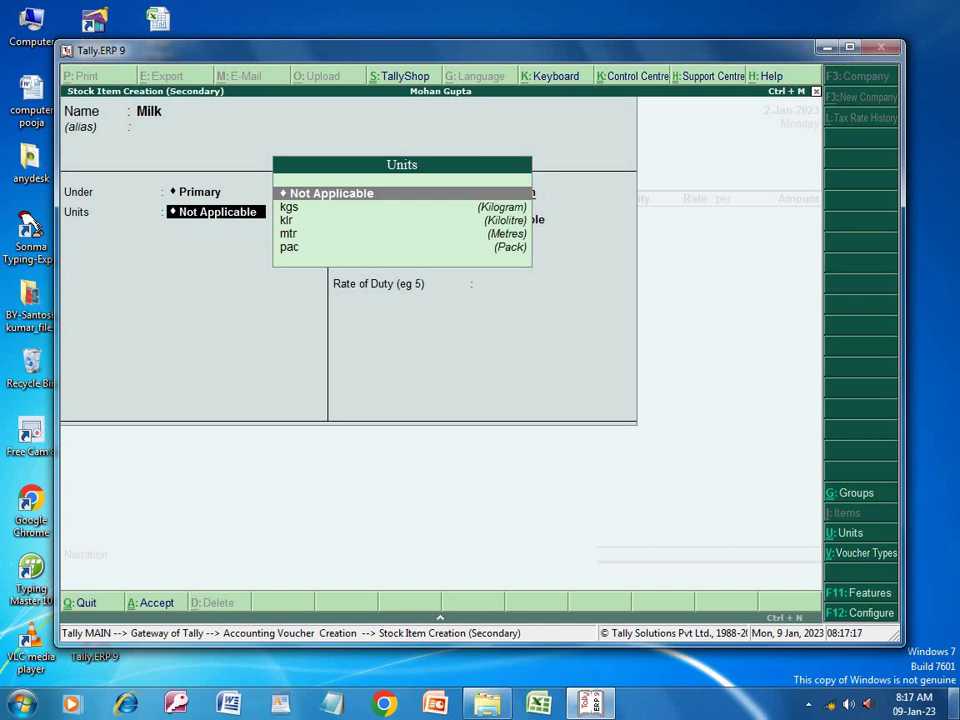
key(Down)
key(Down)
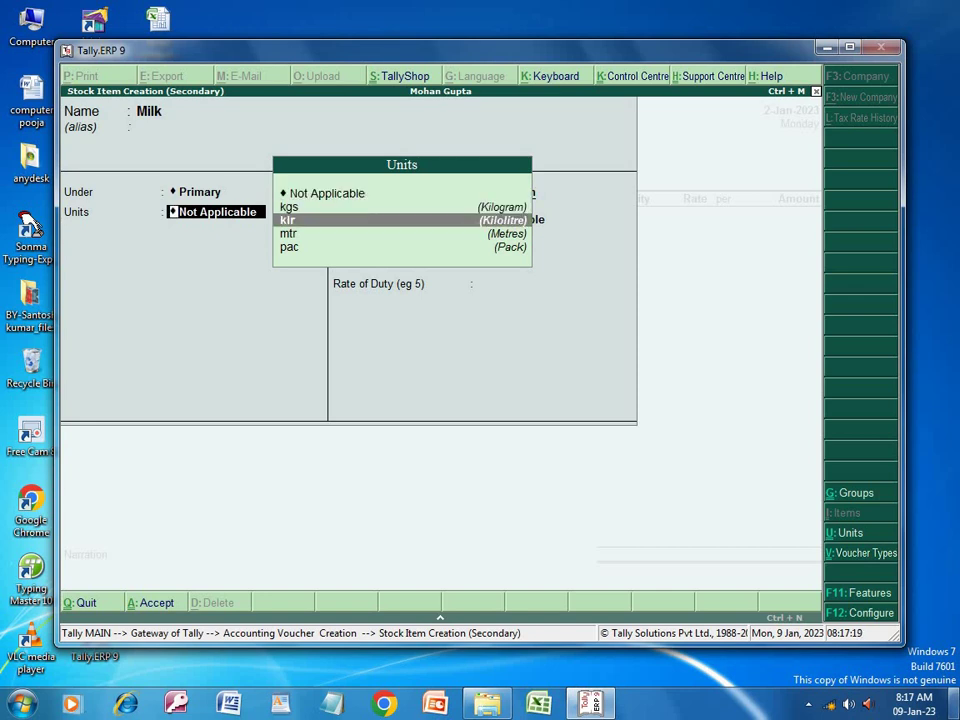
key(Return)
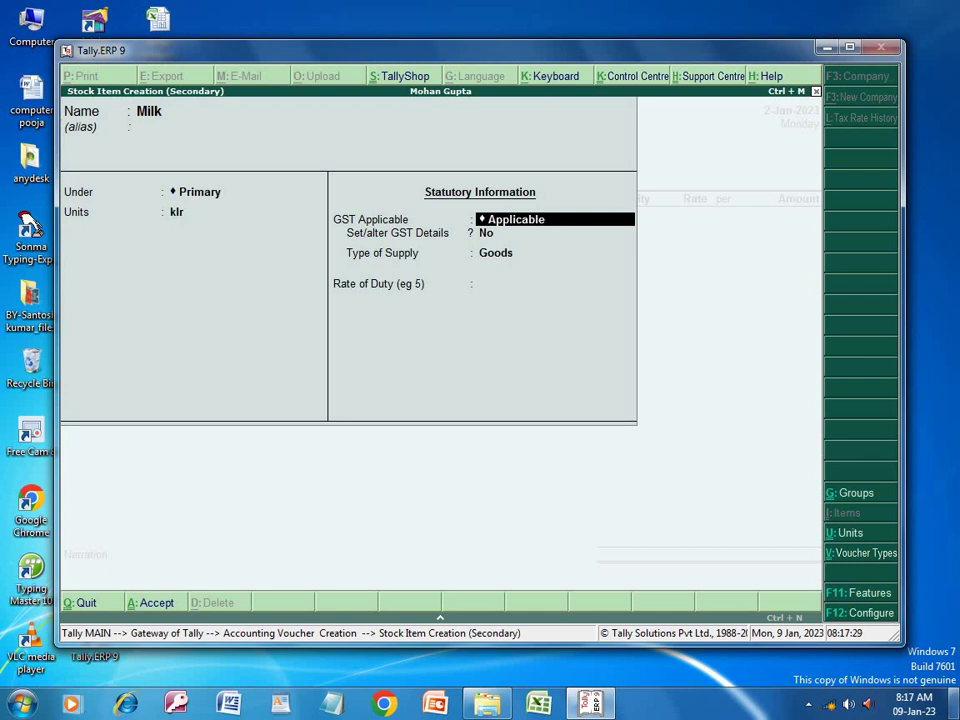
Keep GST applicable for Milk and set its Set/alter GST Details option to Yes.
key(Return)
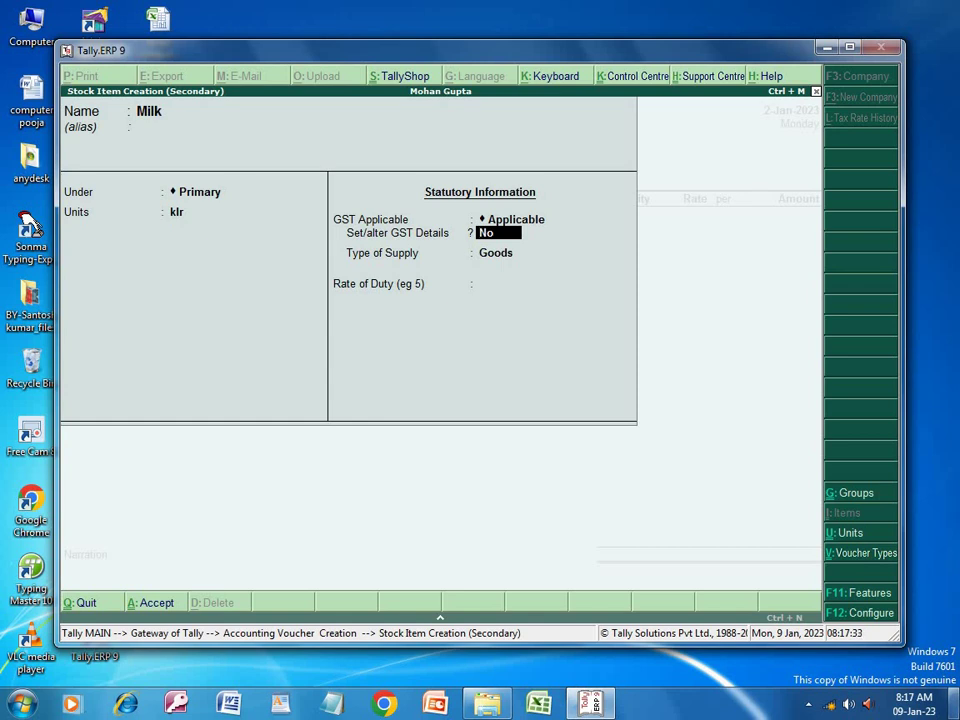
text(y)
key(Return)
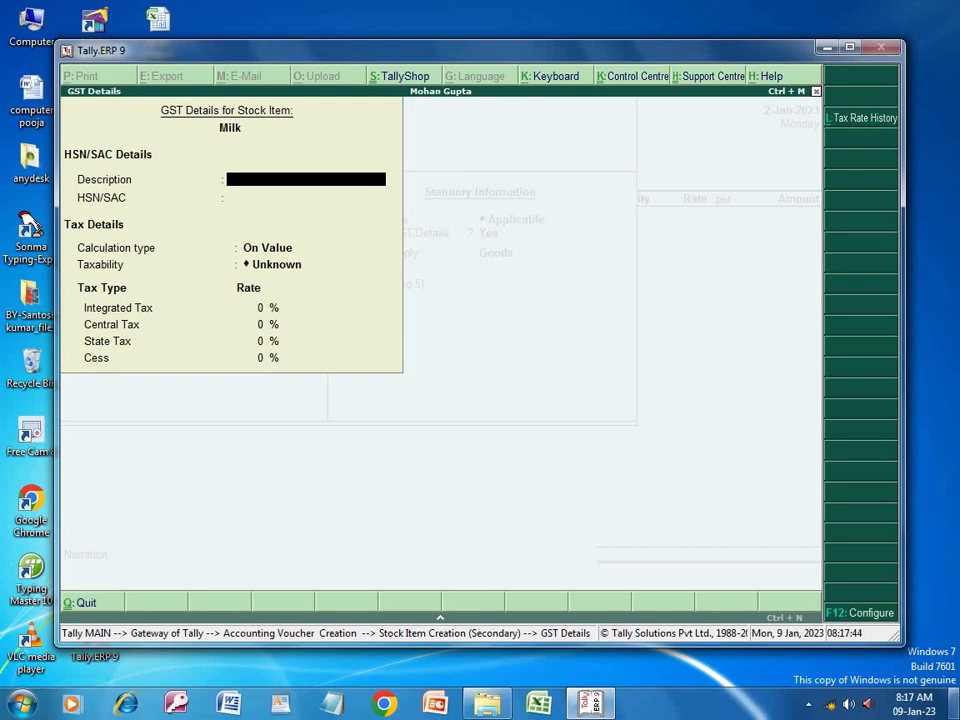
Review the configuration options for the item's GST details, keeping the existing choices.
key(F12)
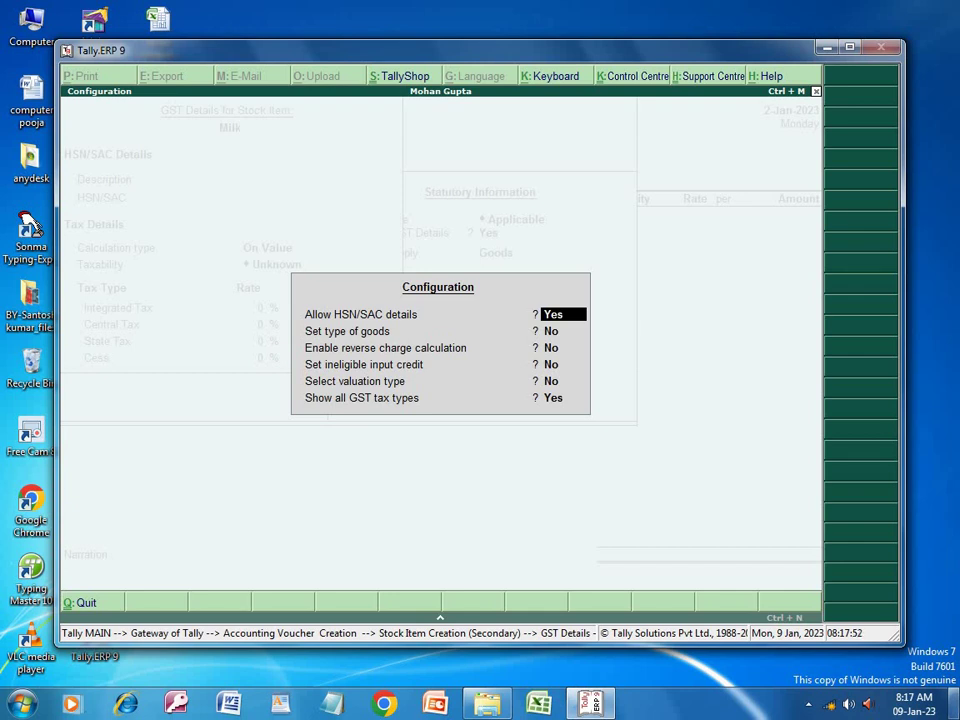
key(Return)
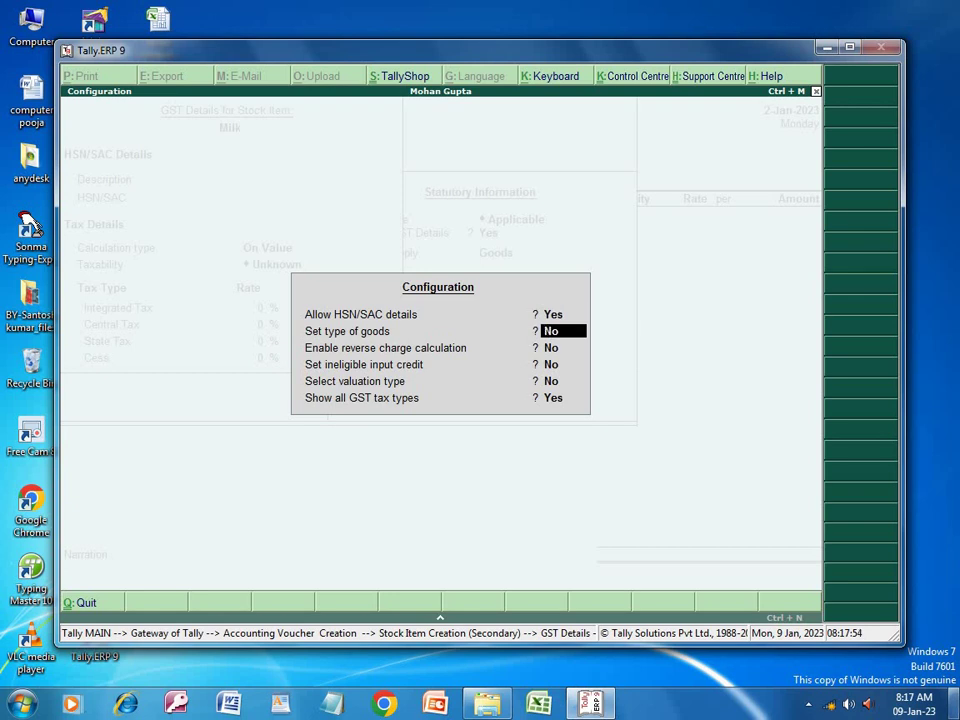
key(Return)
key(Return)
key(Return)
key(Return)
key(Return)
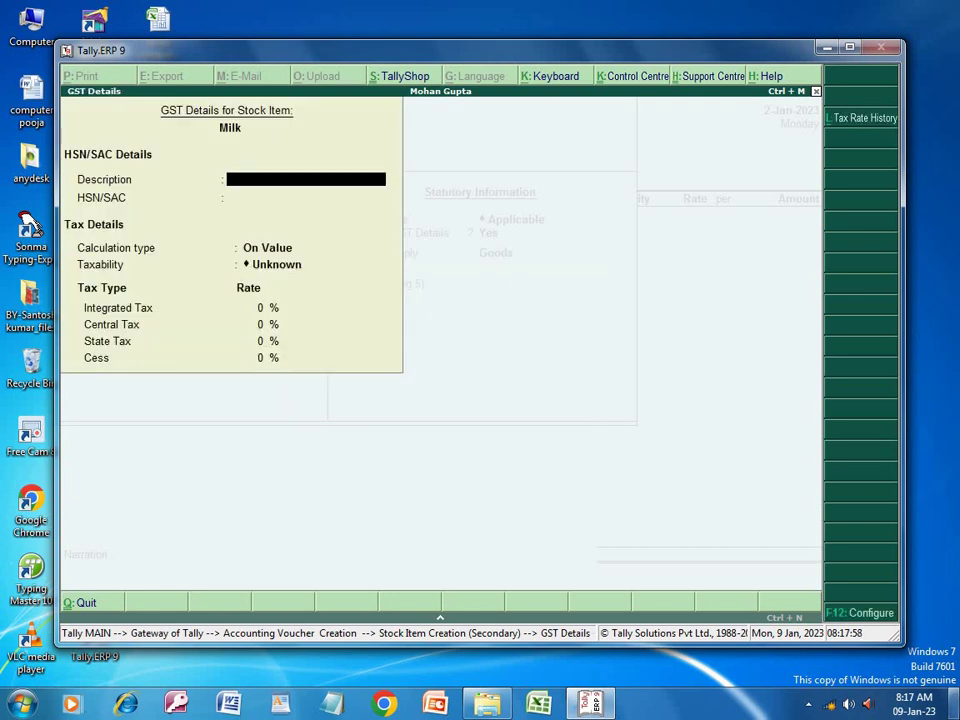
Enter HSN/SAC code 13091211 for Milk, with calculation type On Value and taxability Exempt.
key(Return)
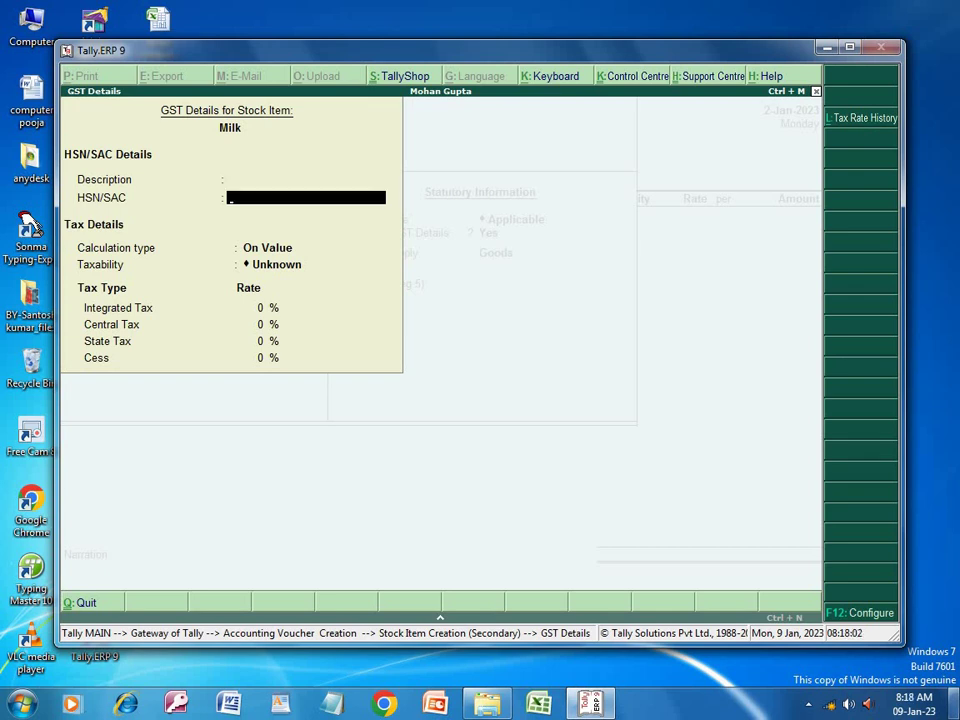
text(13091211)
key(Return)
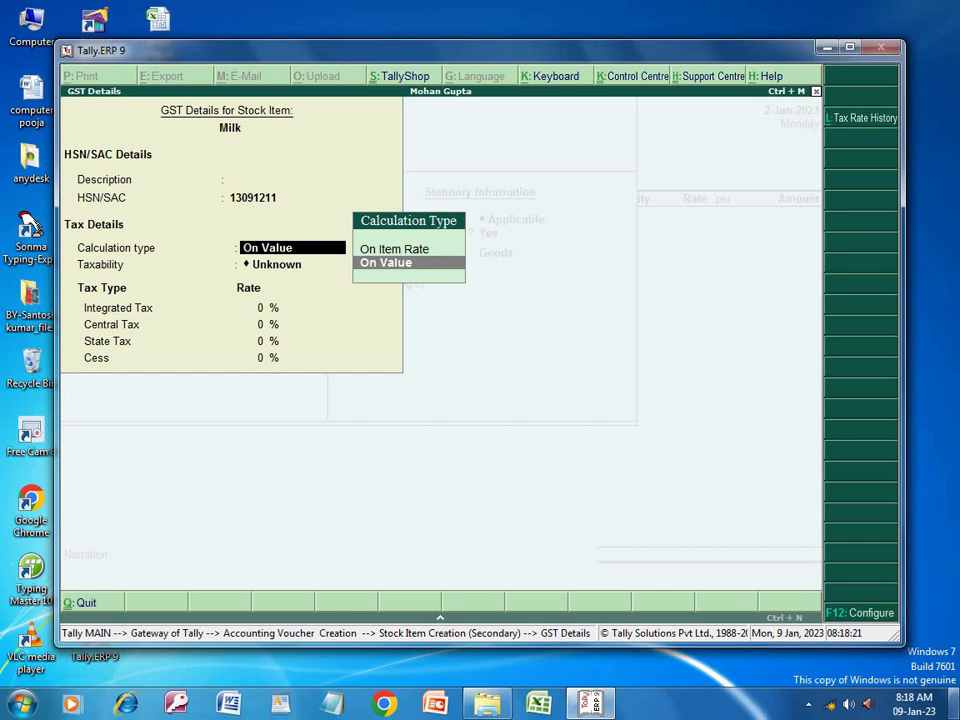
key(Return)
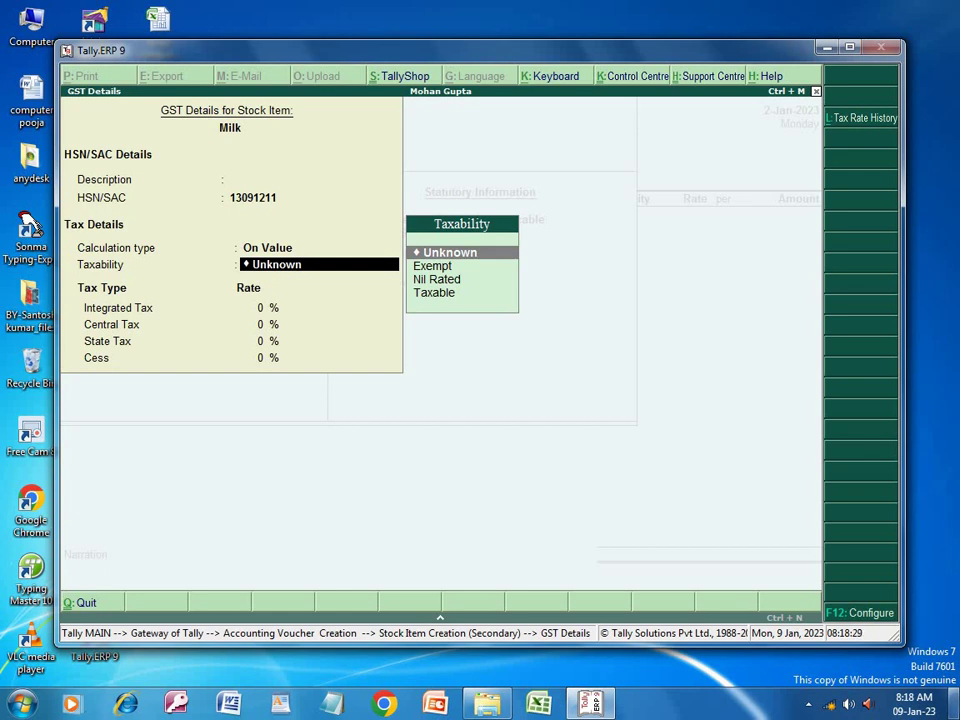
key(Down)
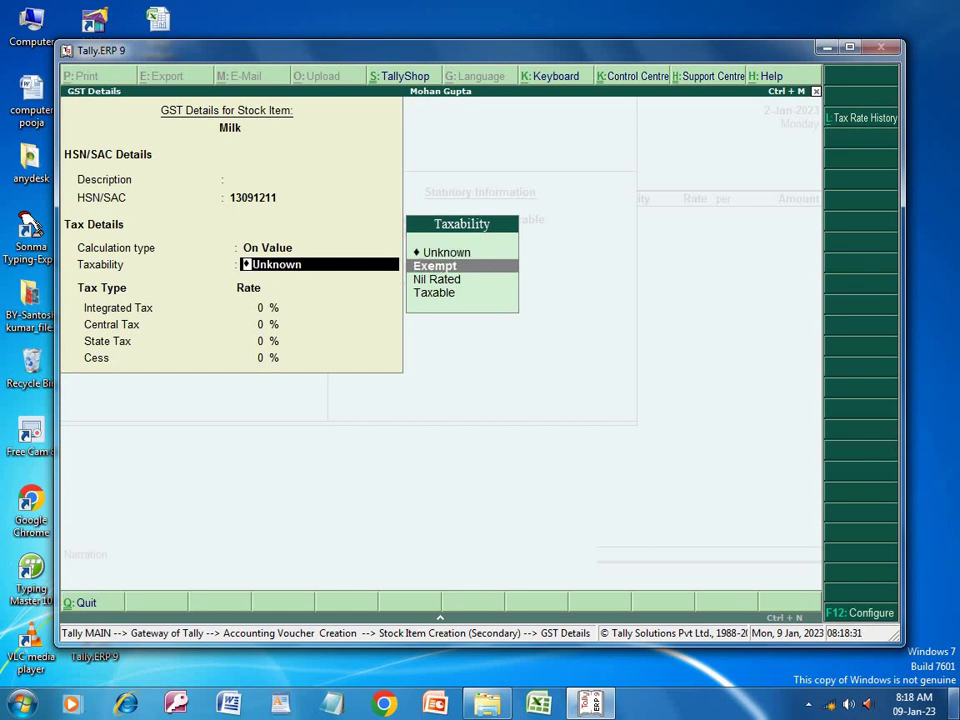
key(Return)
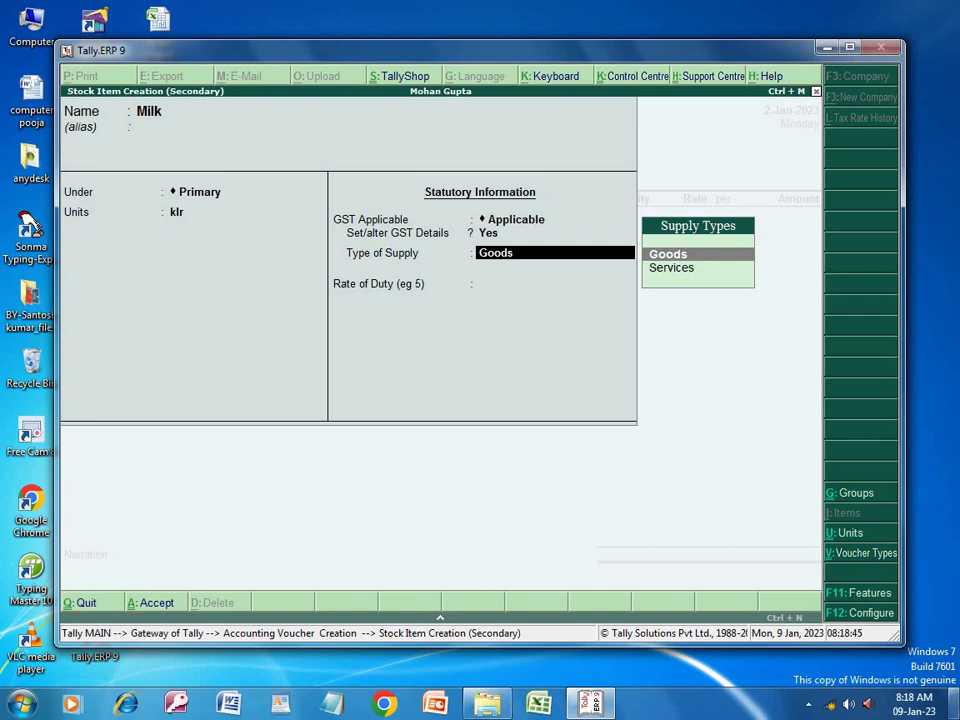
Reopen Milk's GST details and check the HSN/SAC code, calculation type and taxability.
click(492, 238)
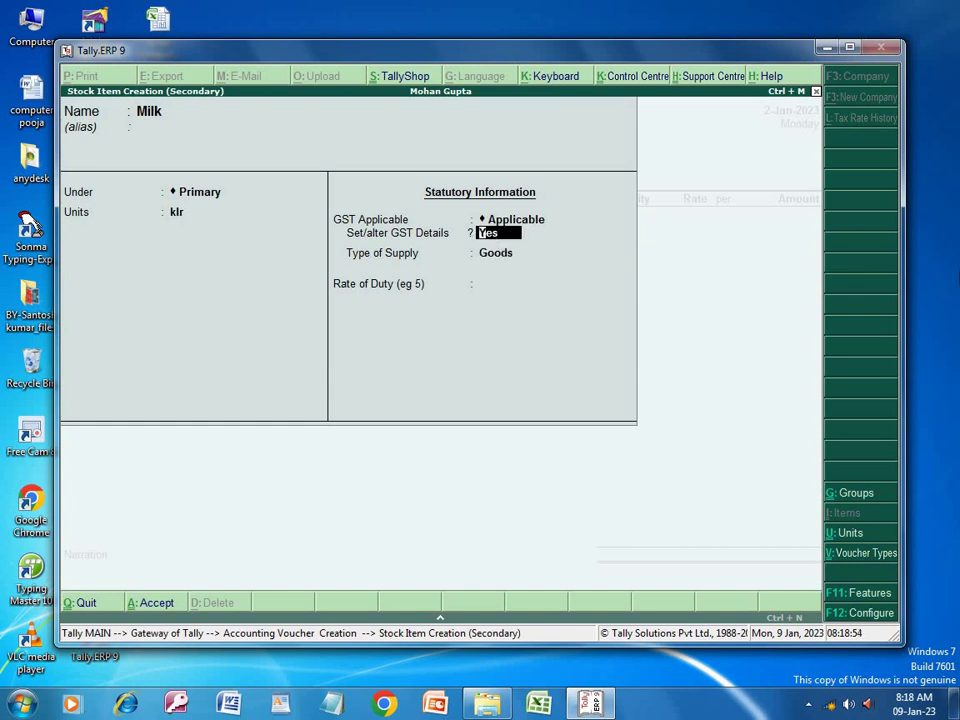
key(Return)
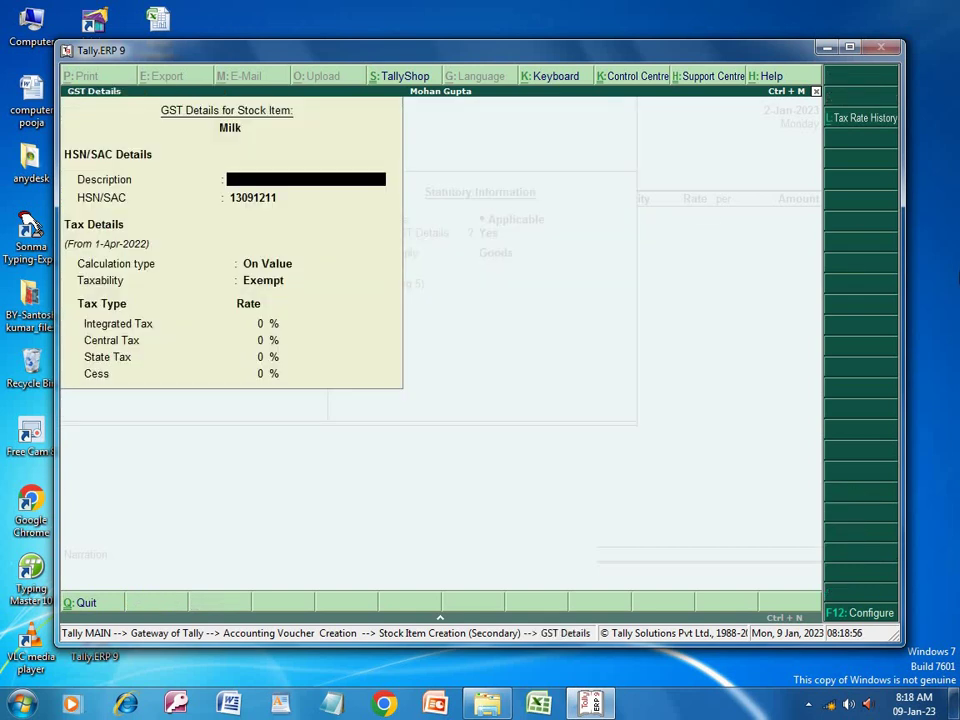
key(Return)
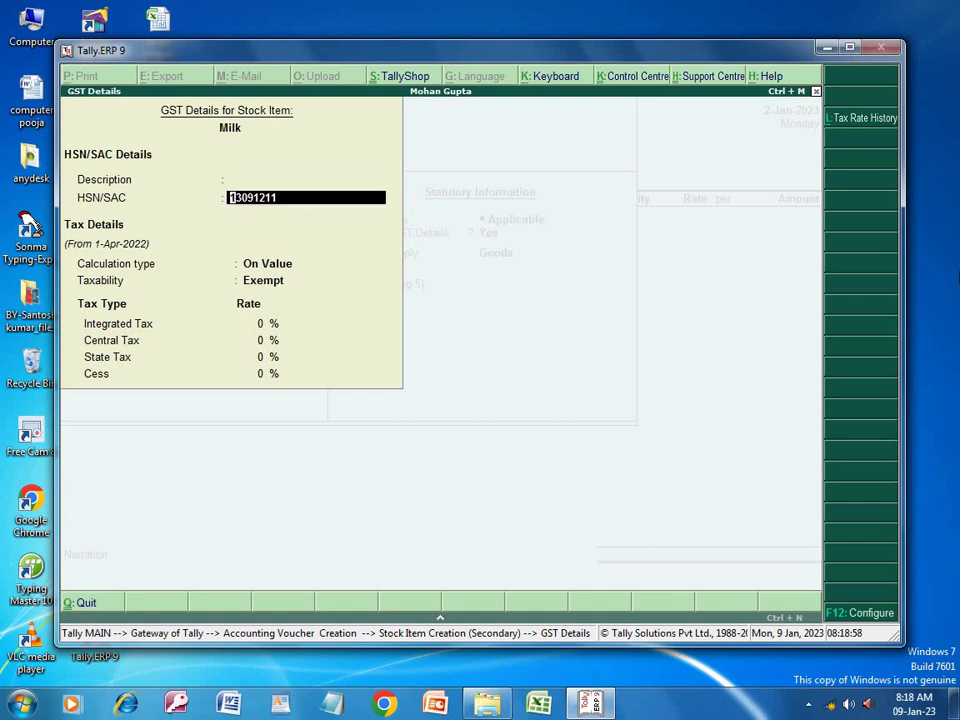
key(Return)
key(Return)
key(Return)
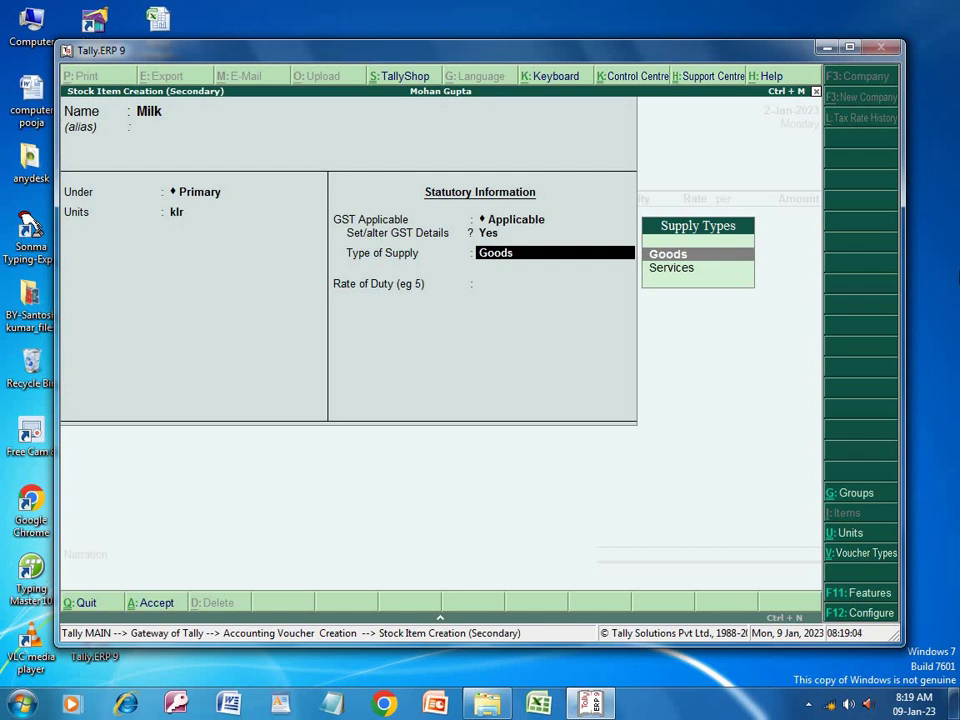
Keep the type of supply as Goods, set the rate of duty to 0 and save the Milk stock item.
key(Return)
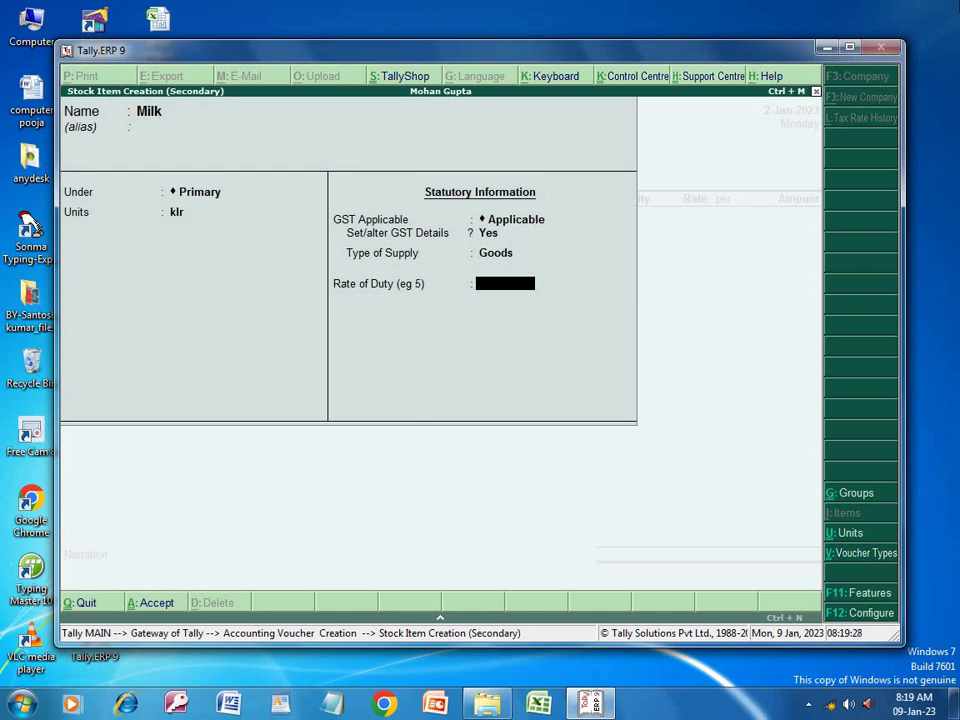
text(0)
key(Return)
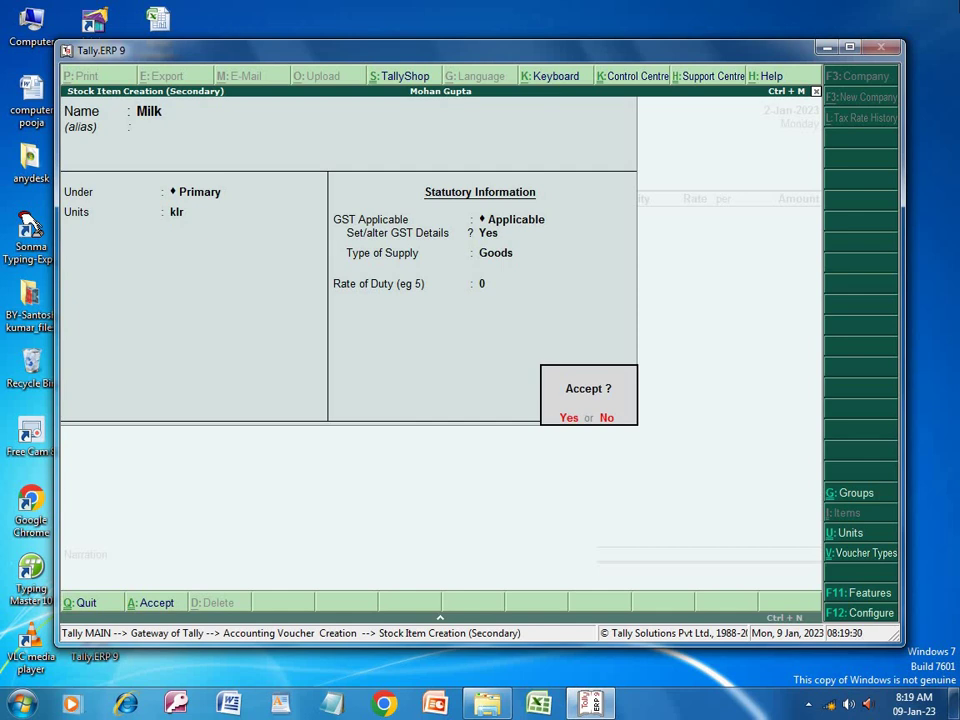
key(Return)
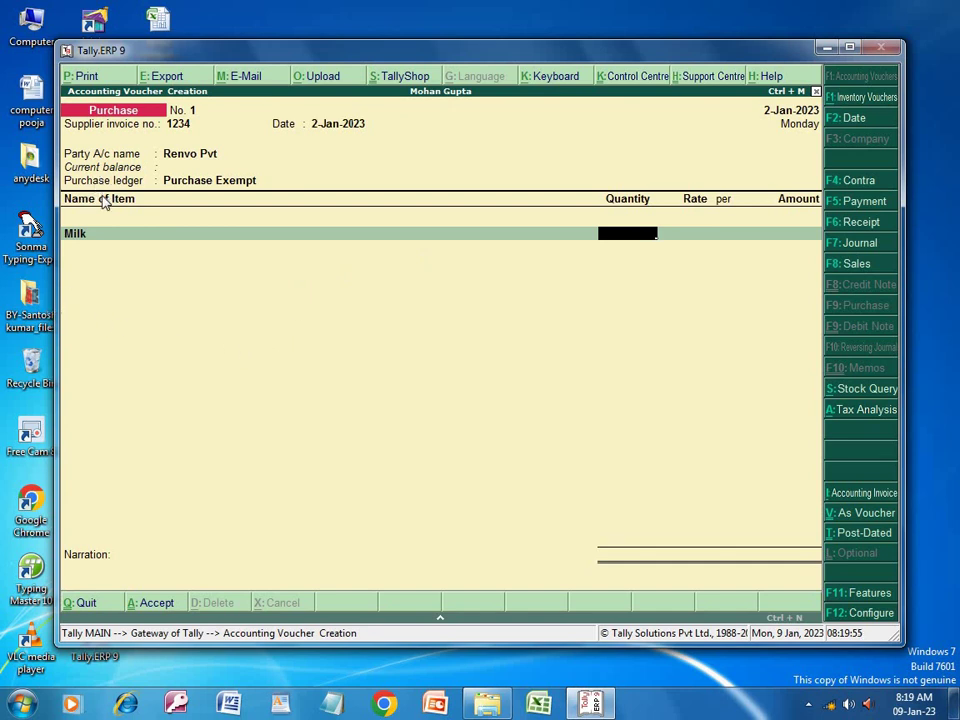
Quit the unsaved purchase voucher and open Accounts Info from the Gateway of Tally.
click(86, 604)
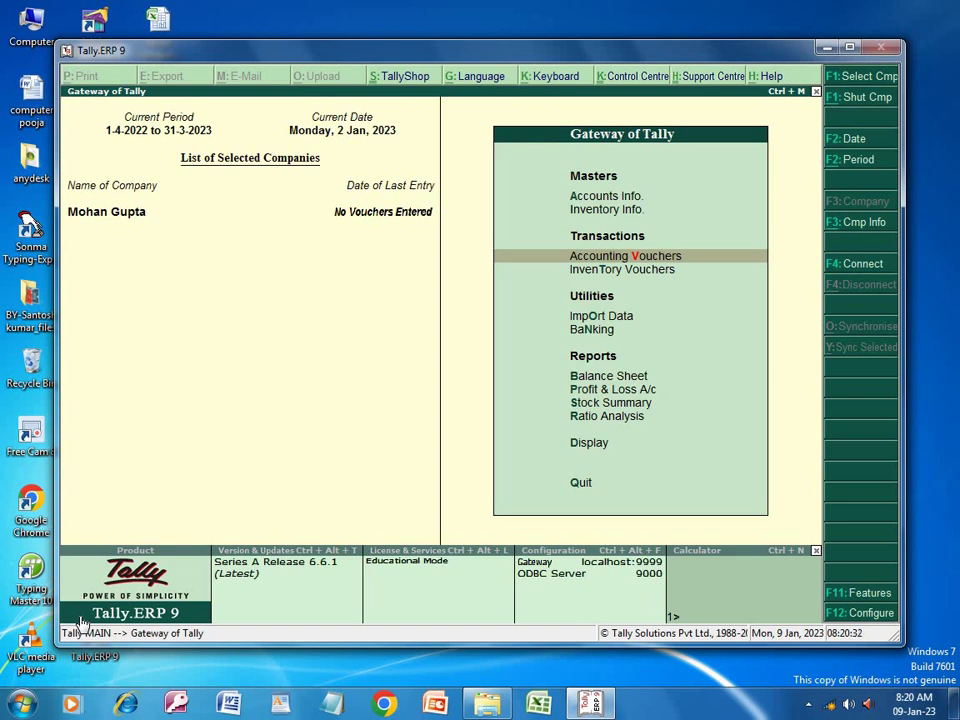
key(Up)
key(Up)
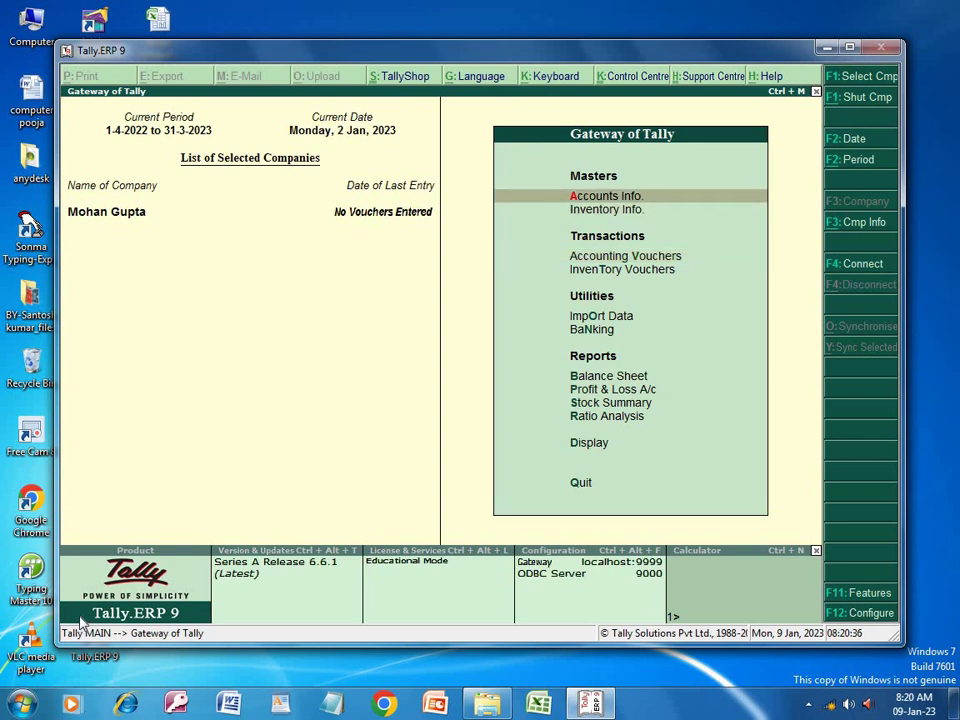
key(Return)
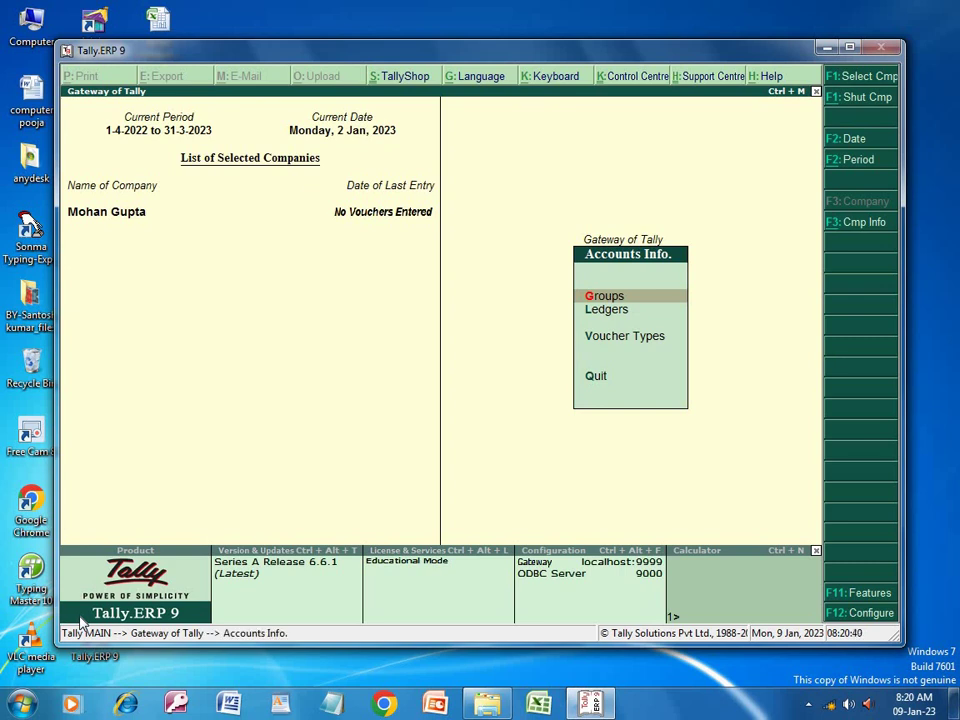
key(Return)
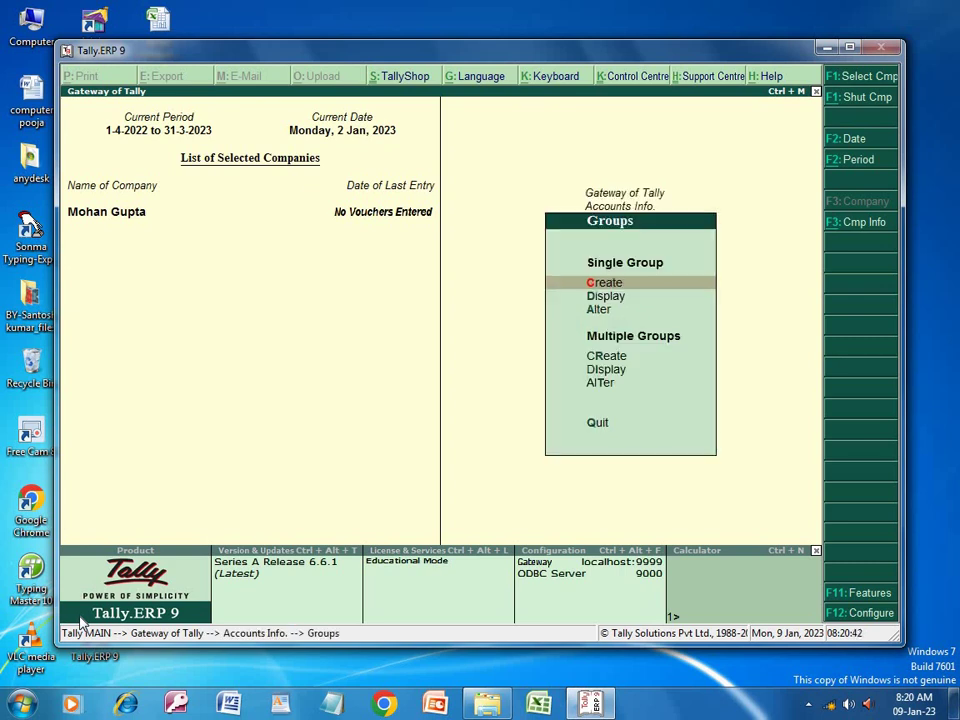
key(Return)
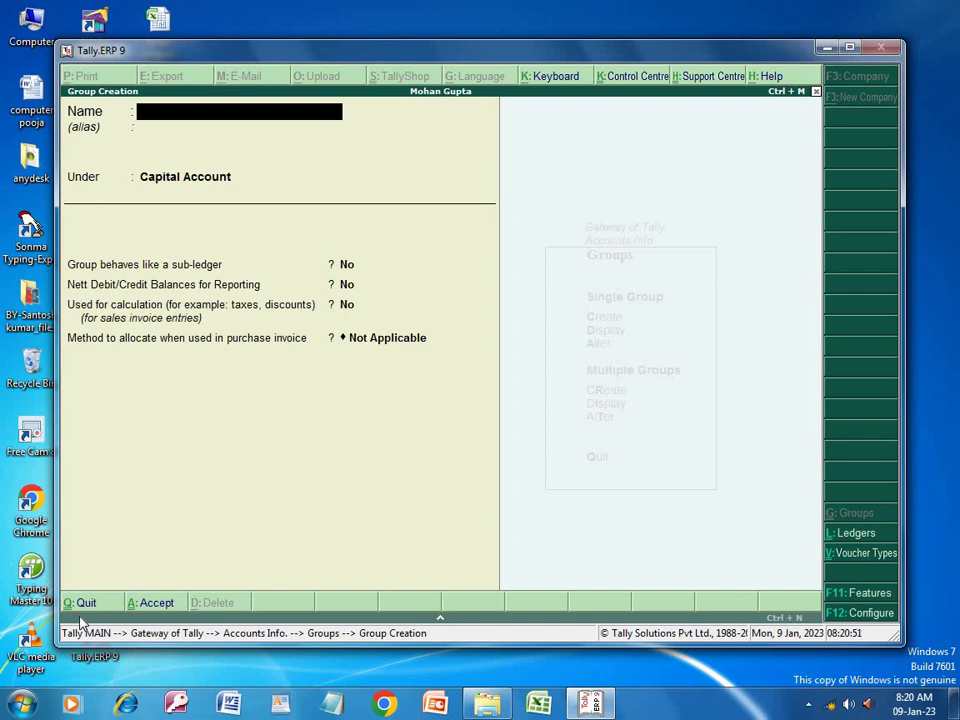
text(W)
text(ha)
text(te)
key(BackSpace)
key(BackSpace)
key(BackSpace)
key(BackSpace)
text(ater)
key(Return)
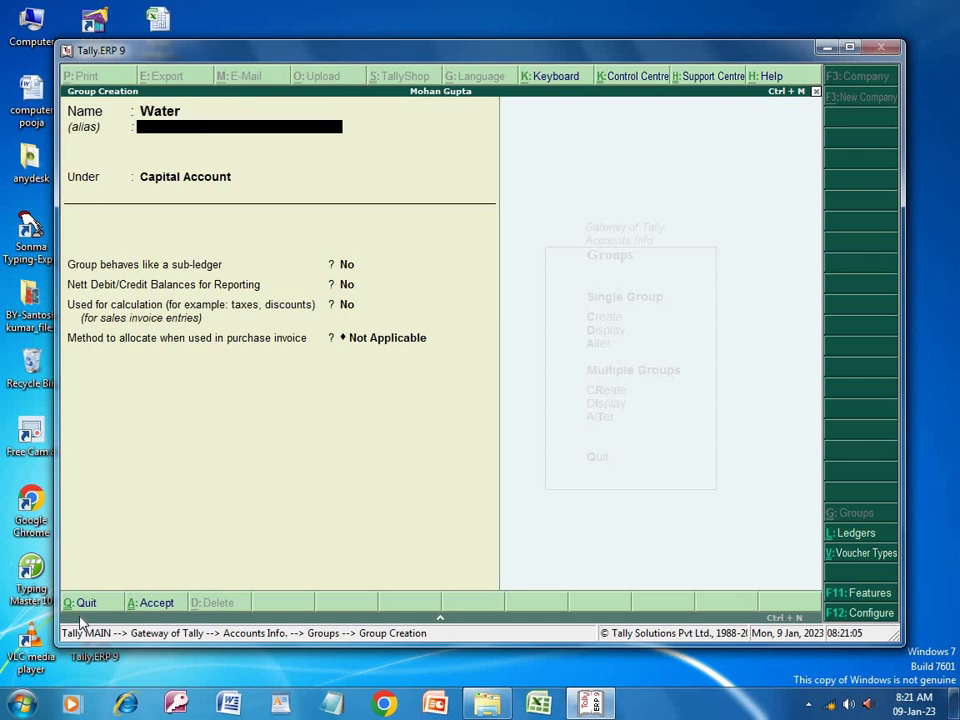
key(Return)
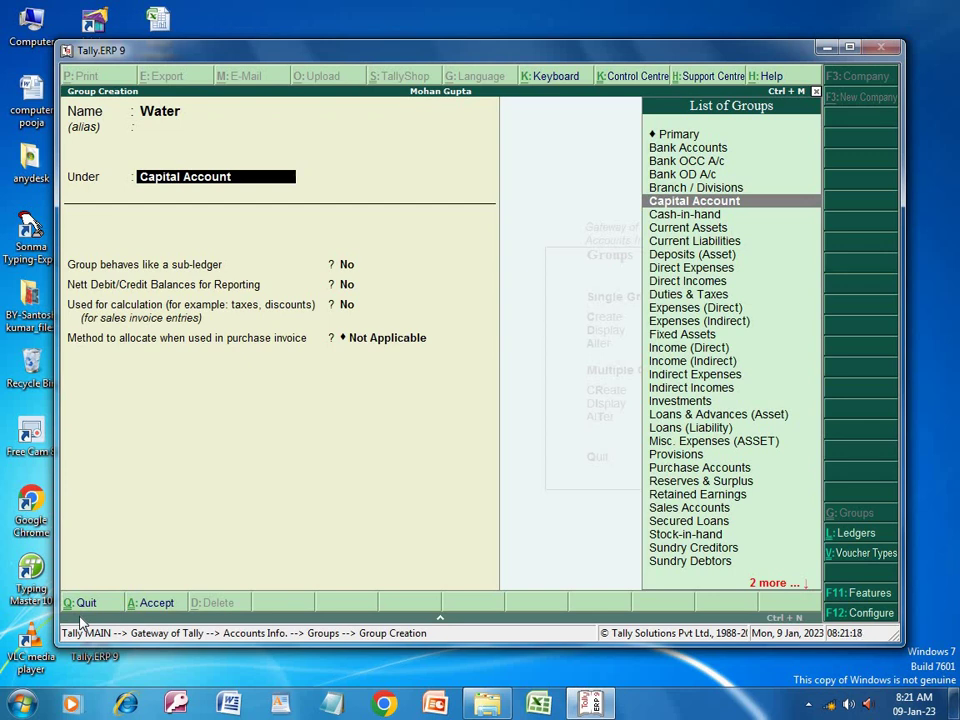
key(BackSpace)
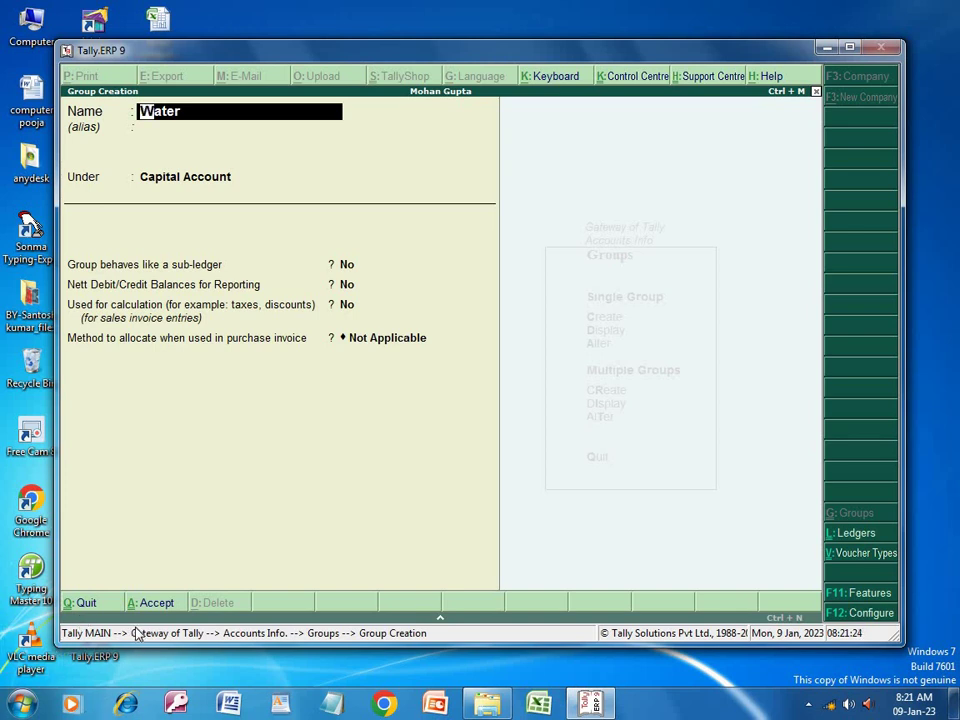
click(105, 604)
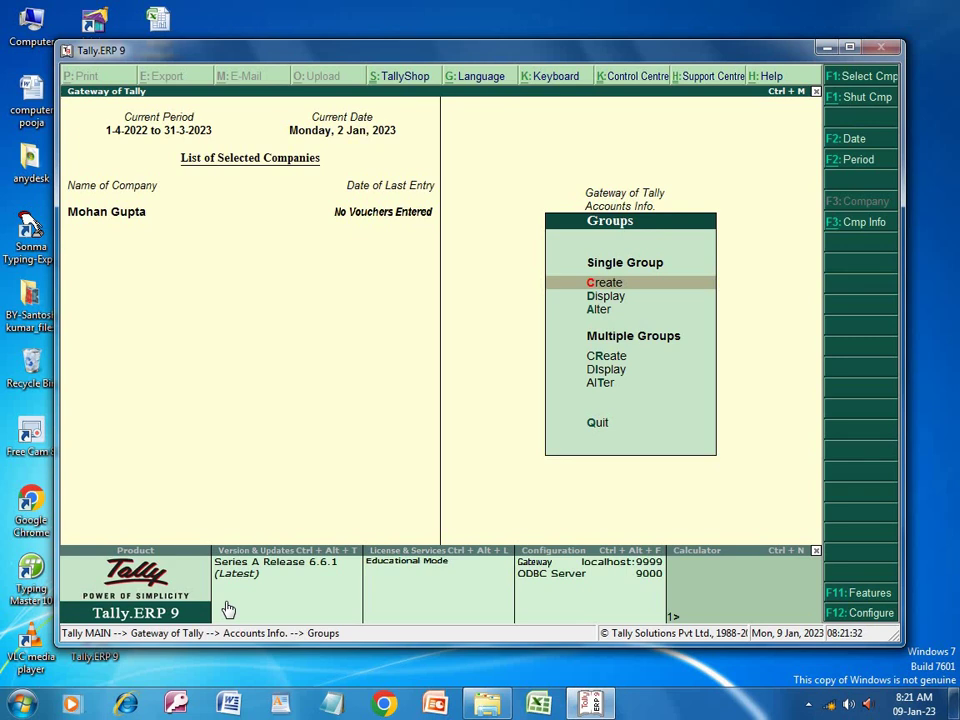
key(Down)
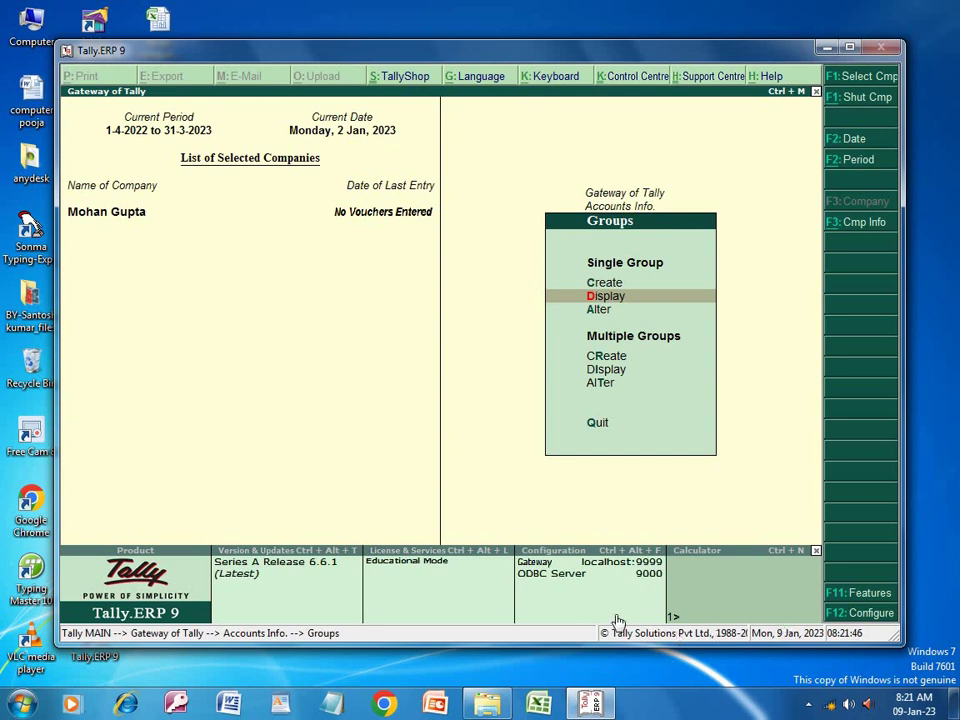
click(596, 423)
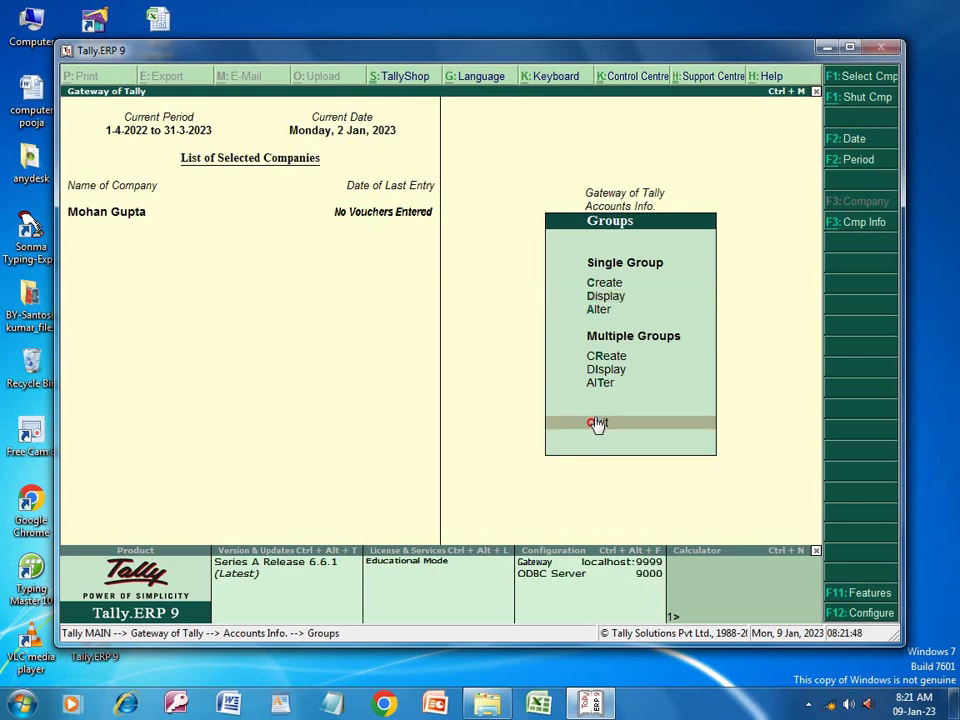
key(Return)
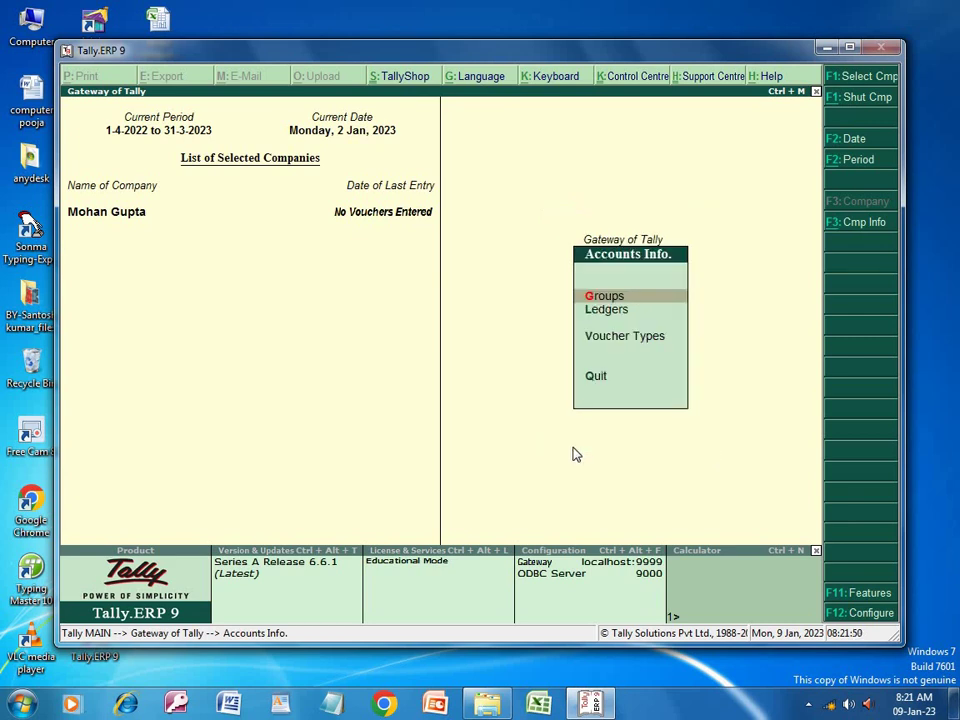
key(Down)
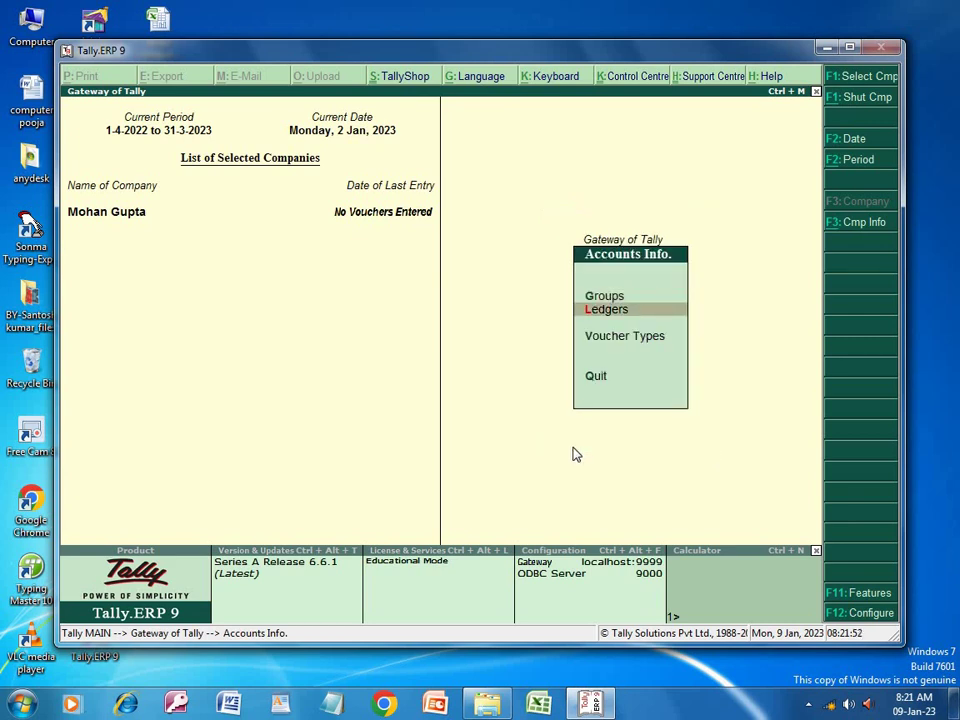
key(Return)
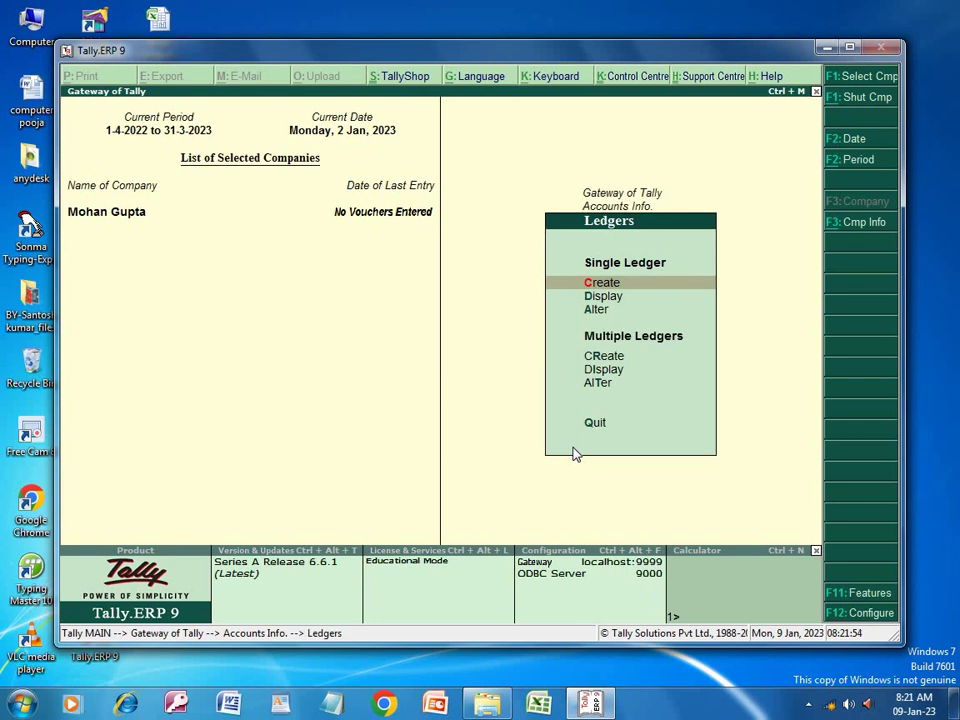
key(Return)
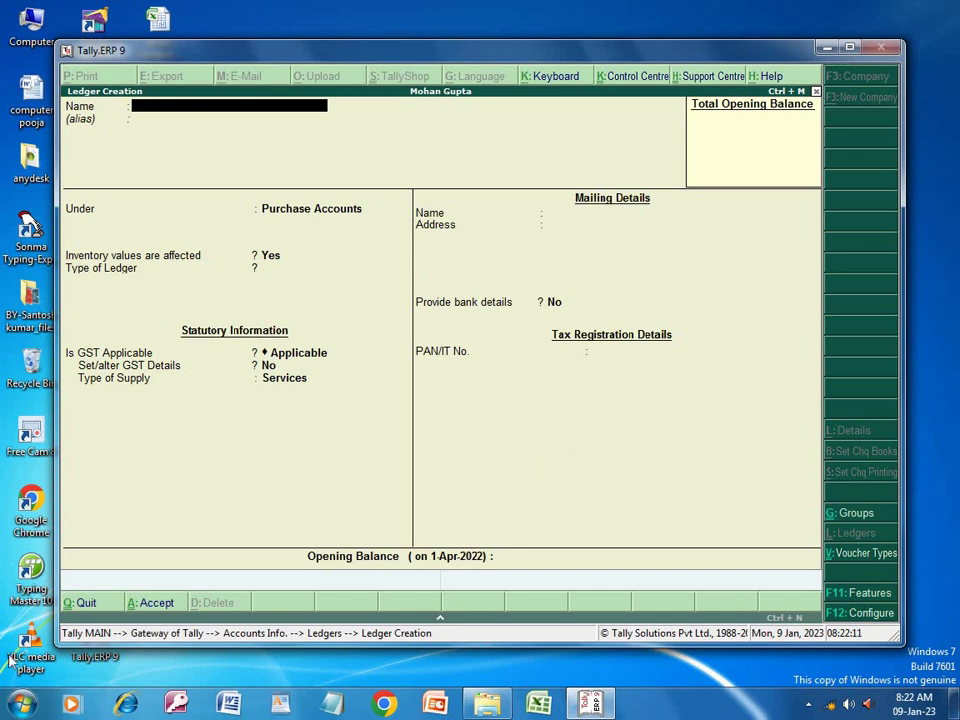
click(105, 604)
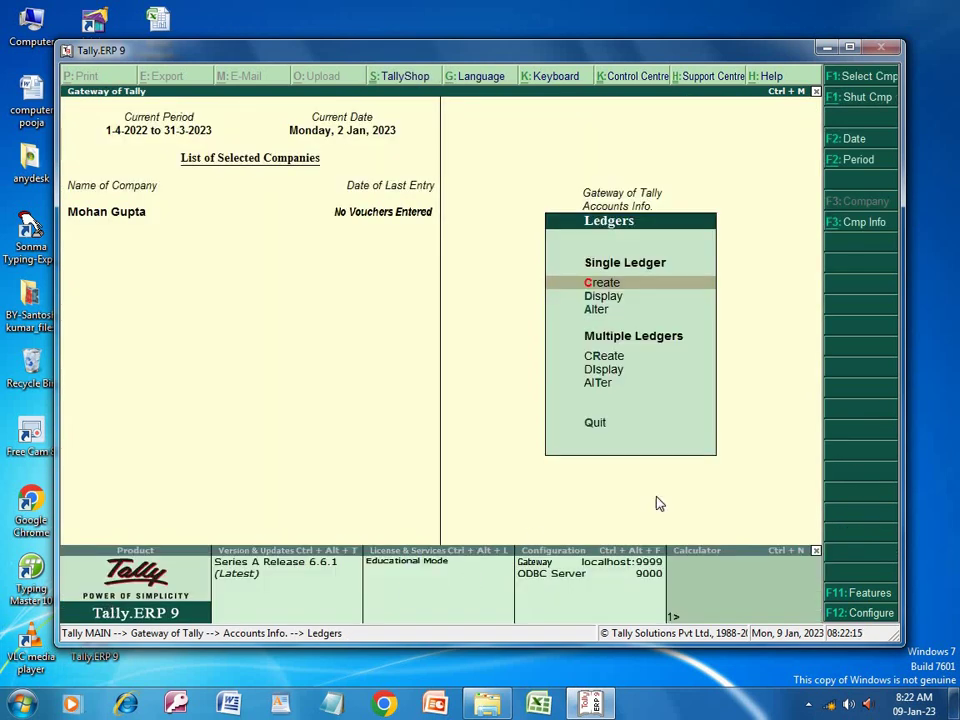
click(594, 424)
click(594, 424)
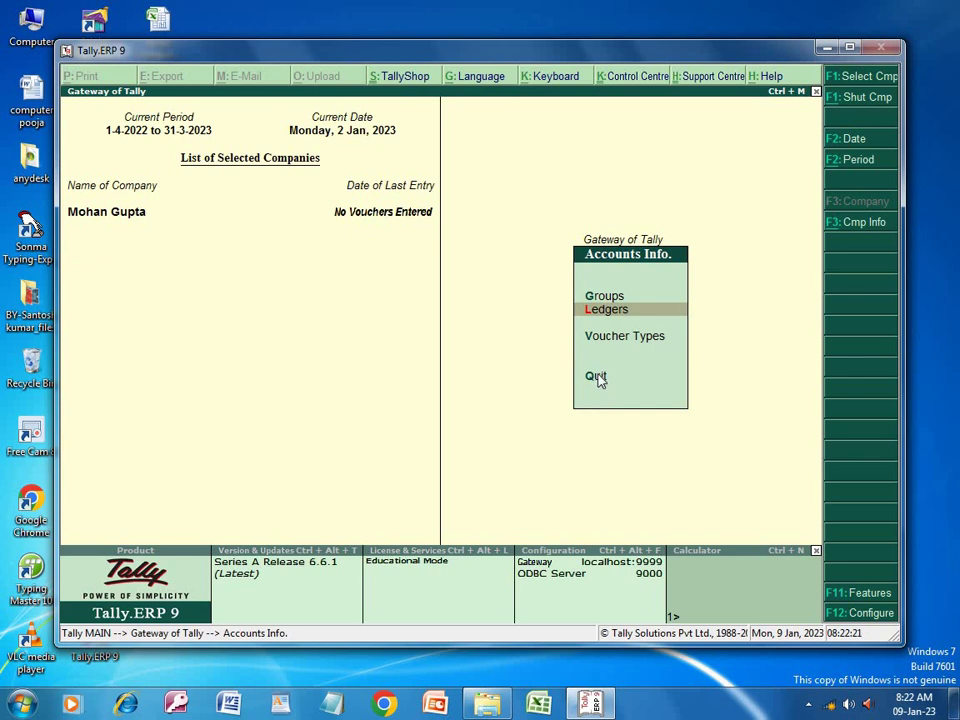
click(598, 380)
click(598, 378)
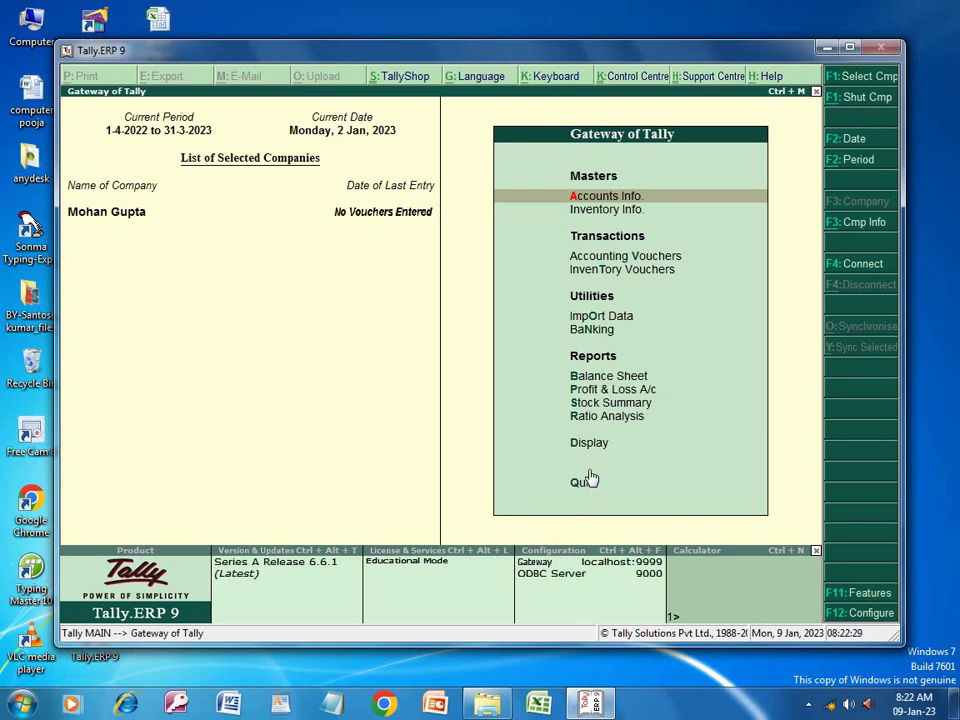
Start a new single stock item from Inventory Info, name it Water and leave the alias empty.
key(Down)
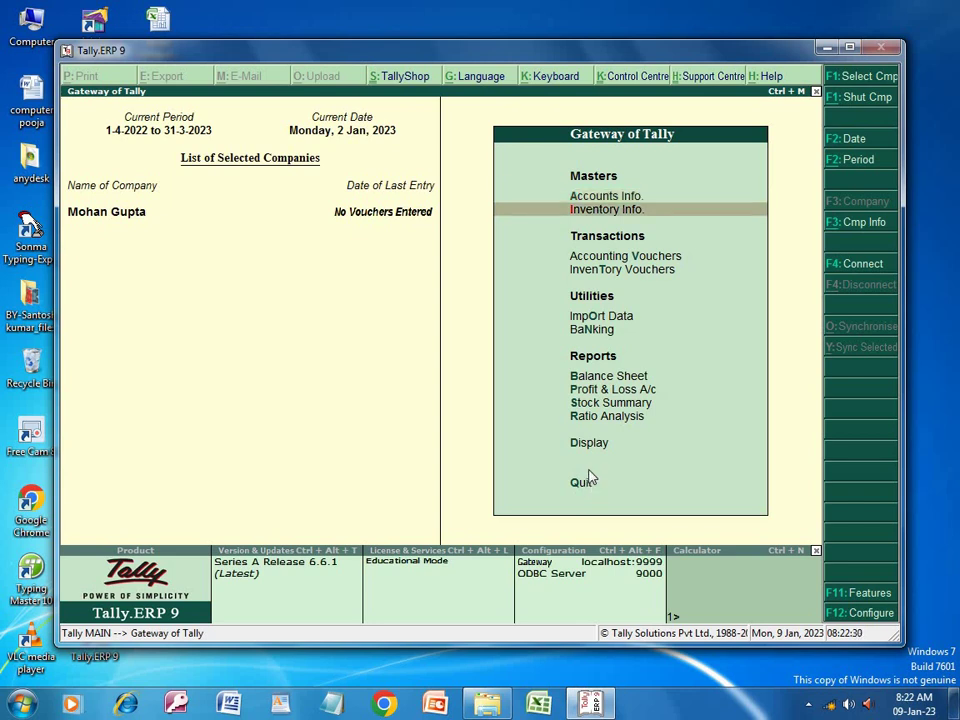
key(Return)
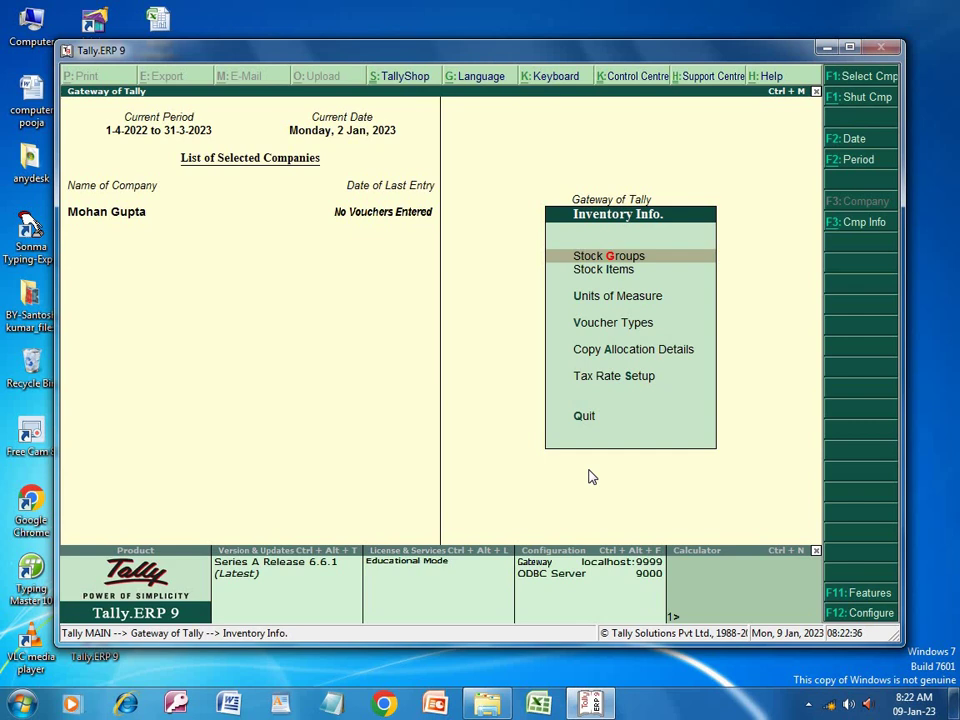
key(Down)
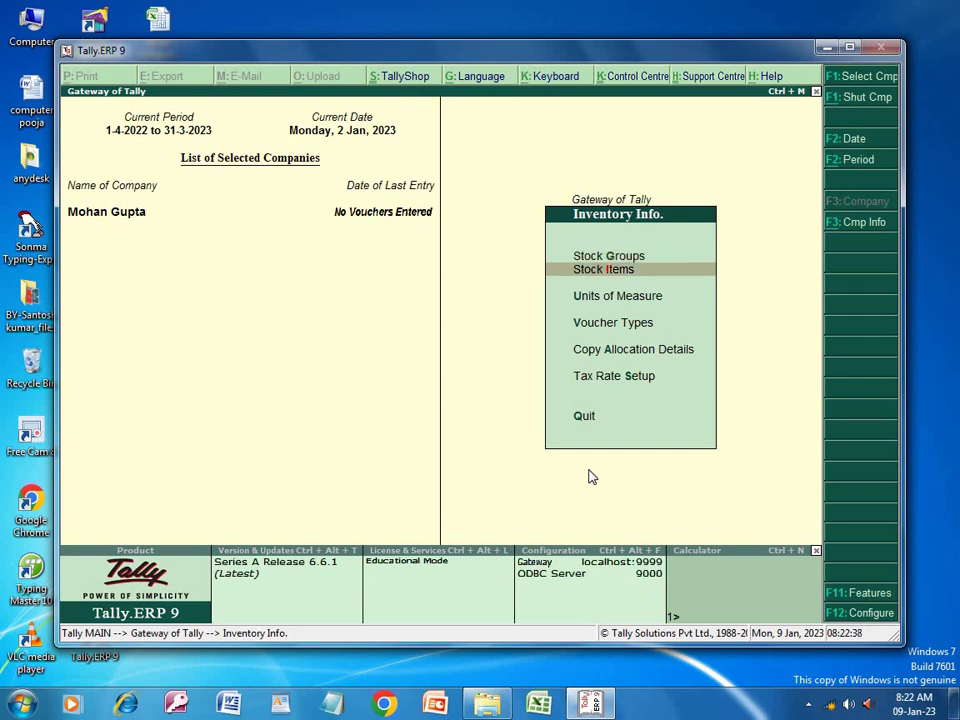
key(Return)
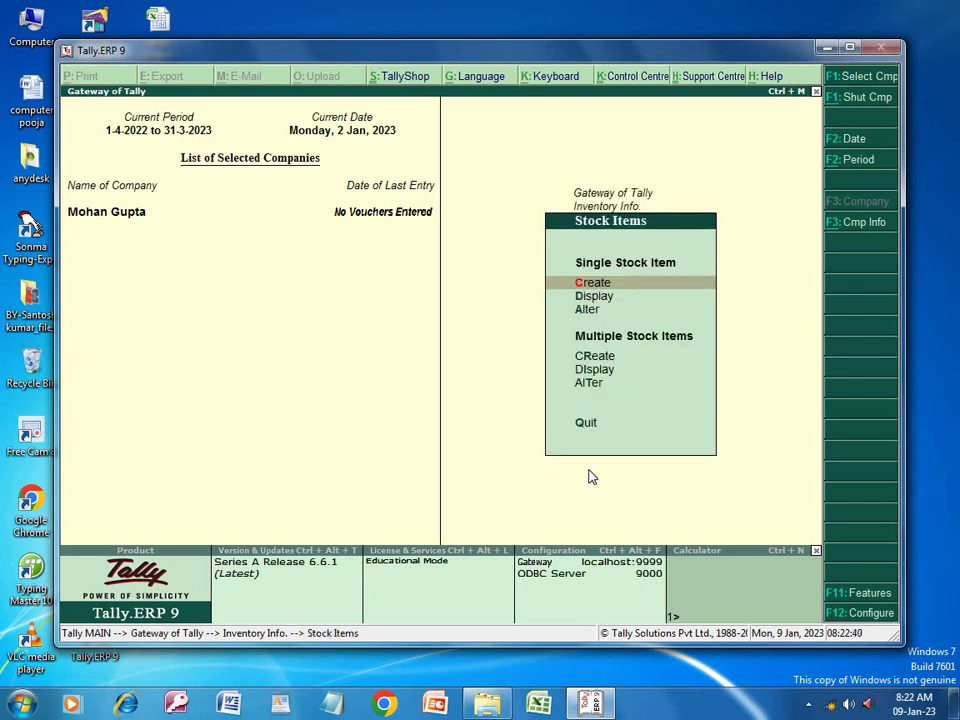
key(Return)
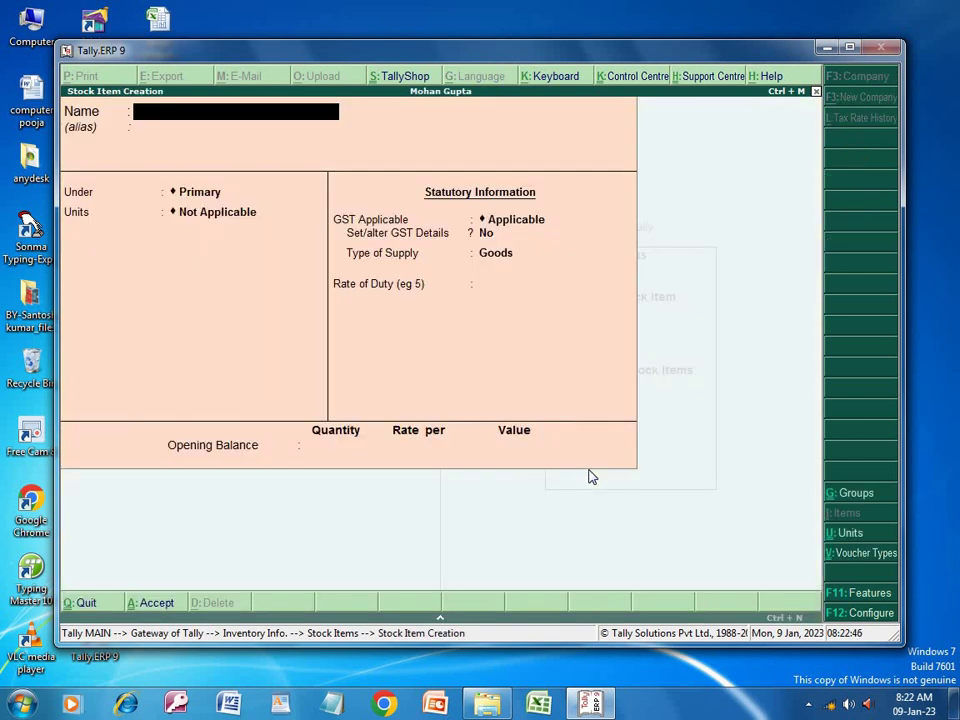
text(Water)
key(Return)
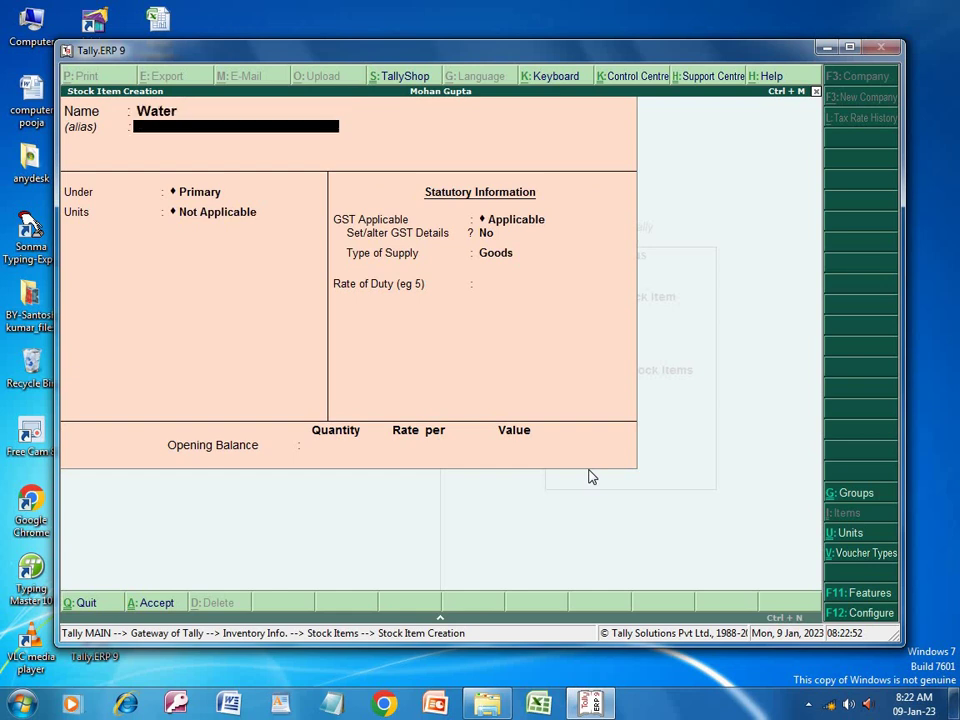
key(Return)
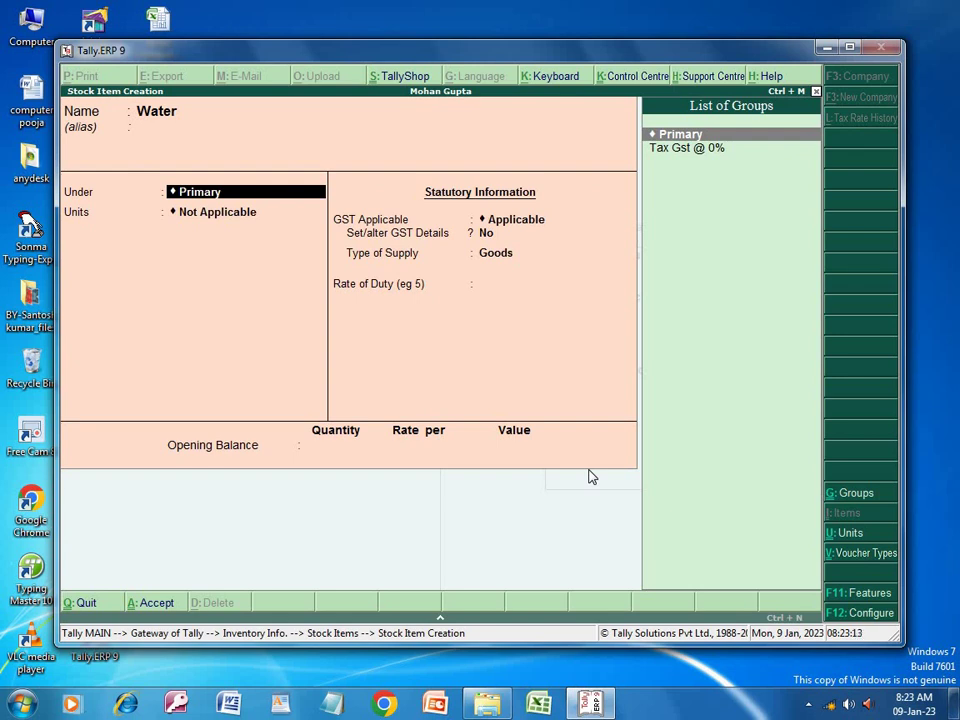
Place the Water stock item under the Tax Gst @ 0% group and set its unit to klr (Kilolitre).
key(Return)
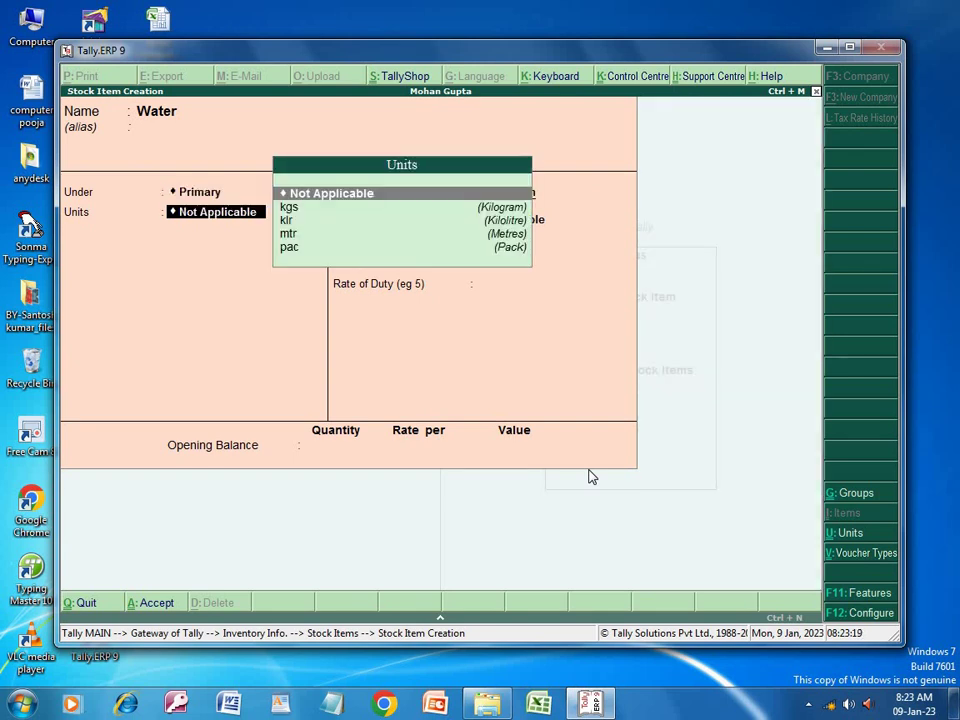
key(BackSpace)
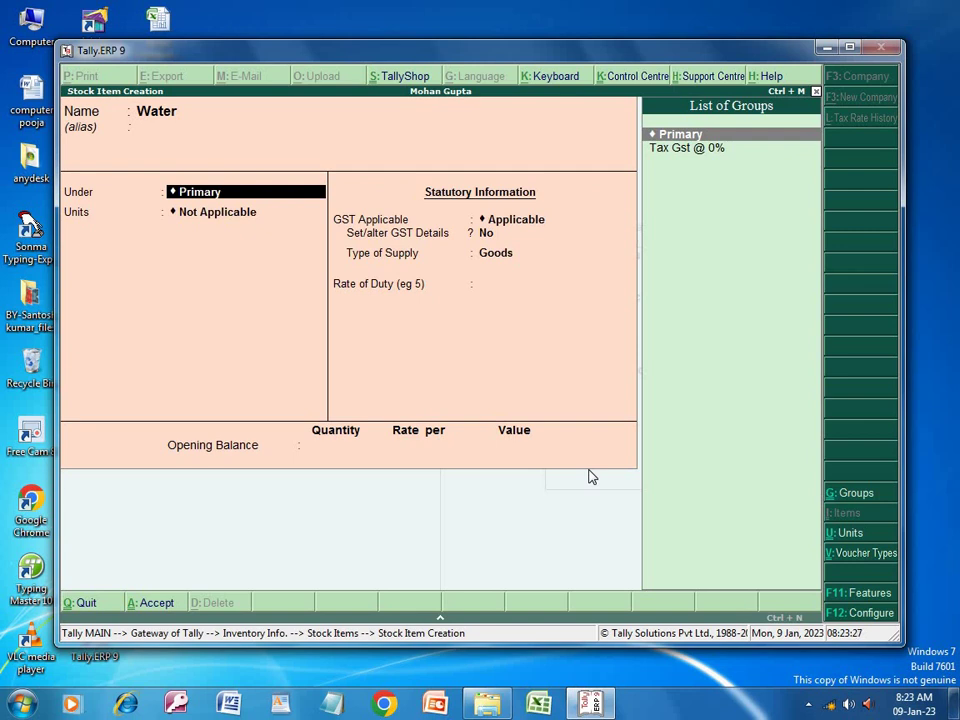
key(Down)
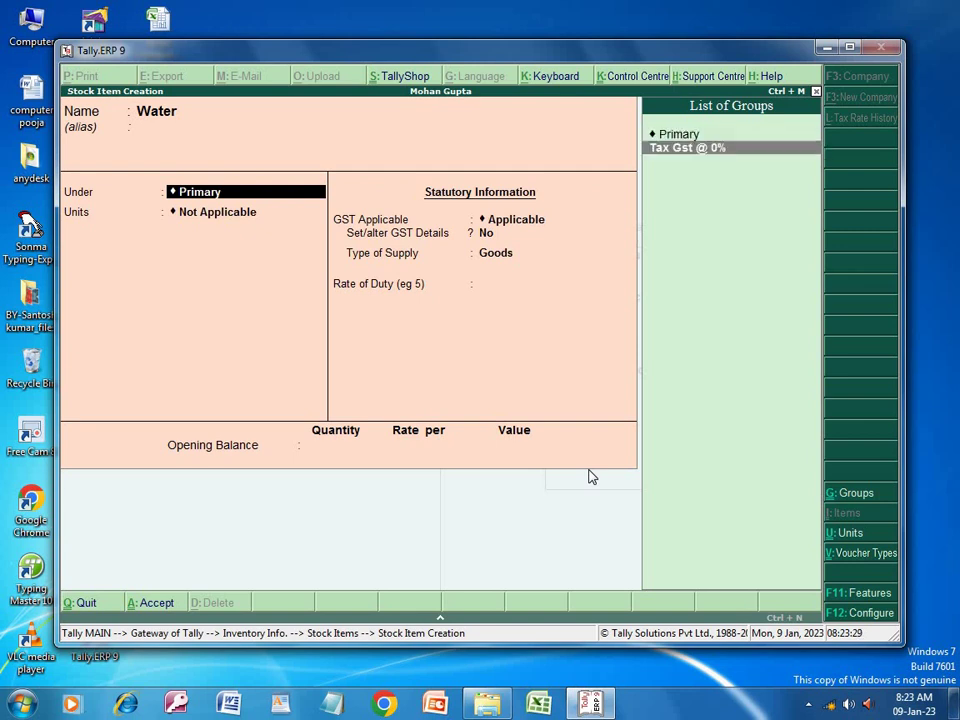
key(Return)
key(Down)
key(Down)
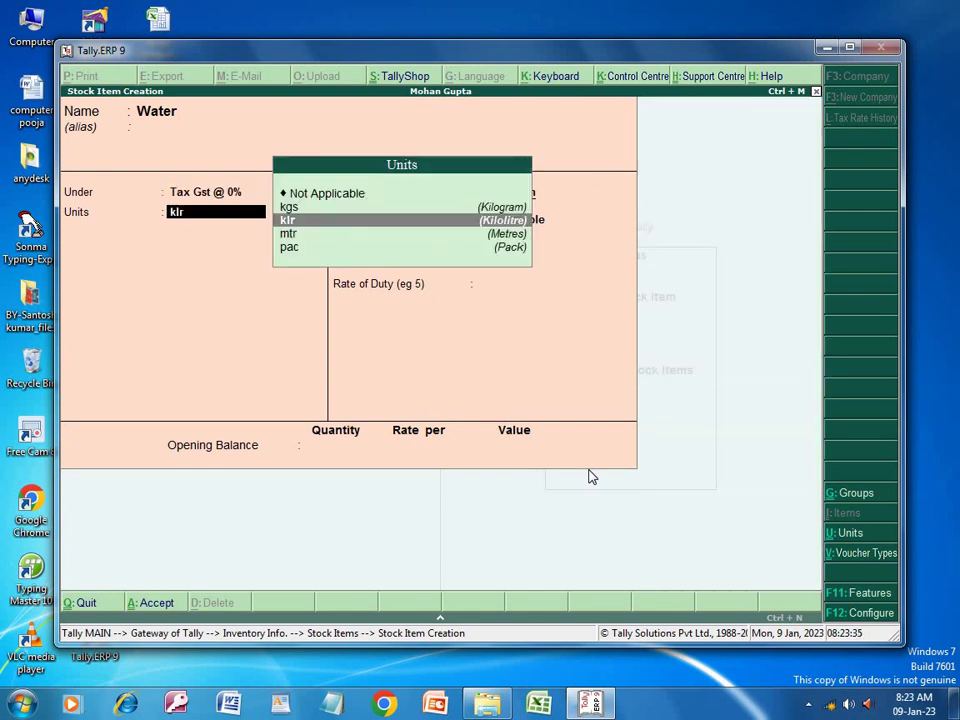
key(Return)
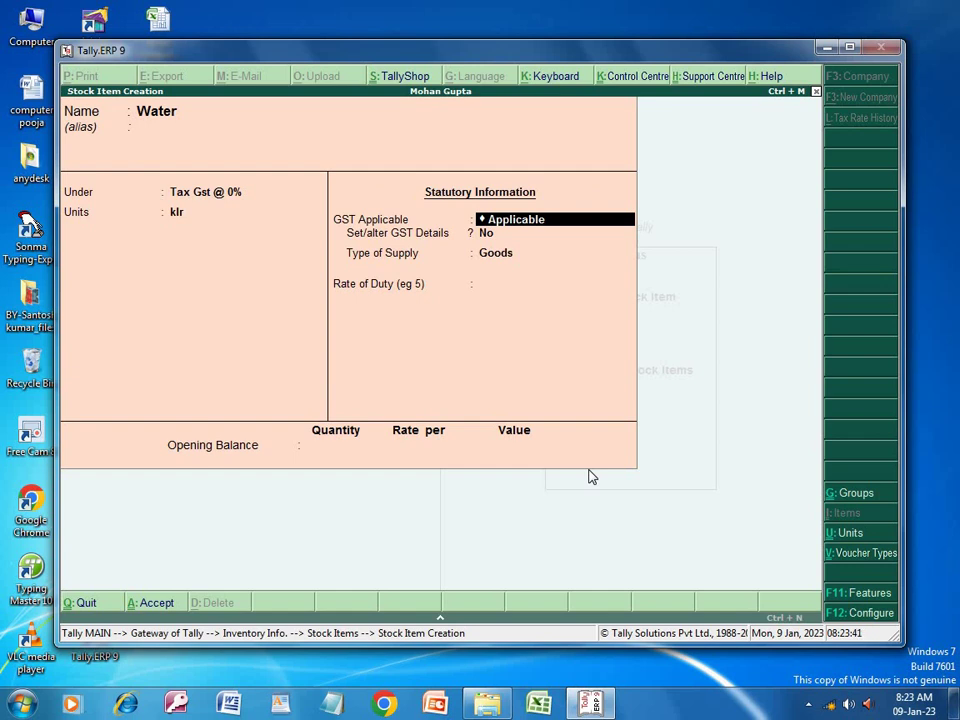
key(Return)
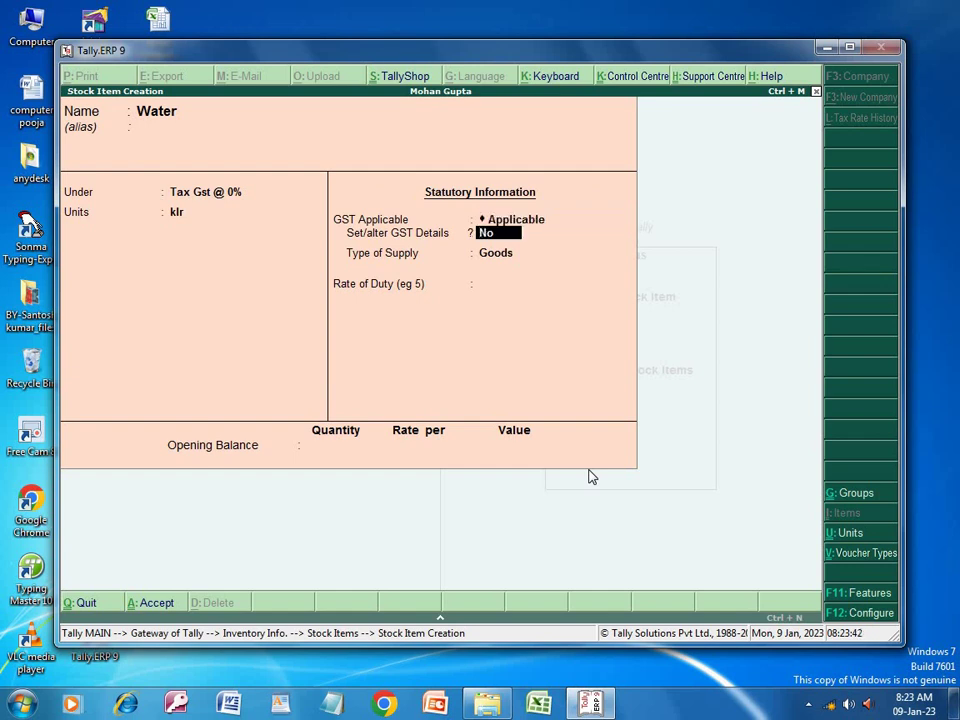
key(y)
key(Return)
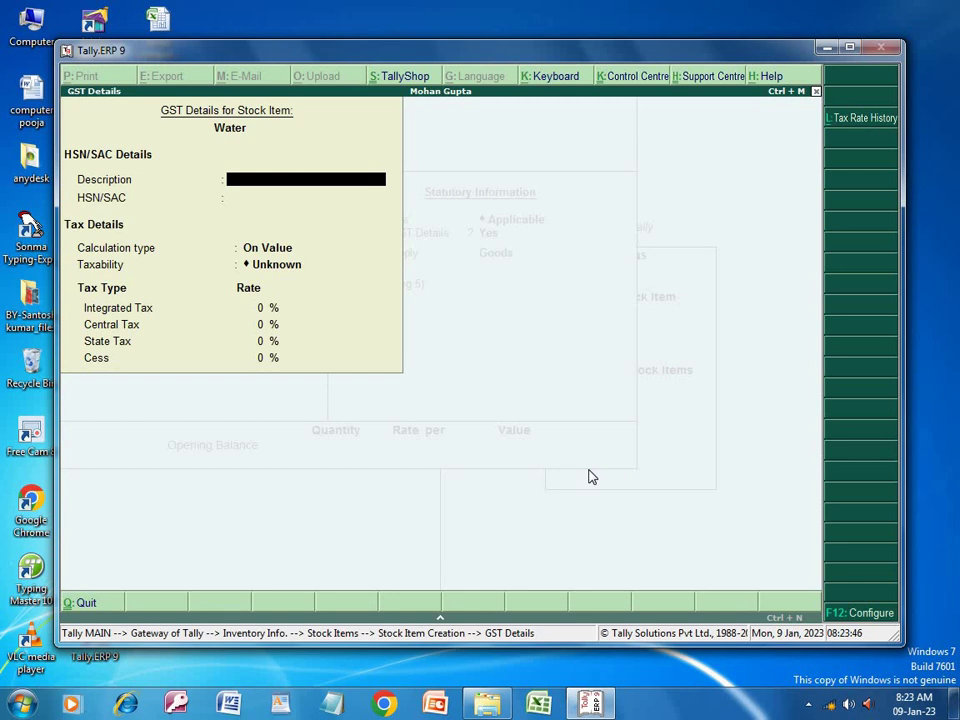
key(Return)
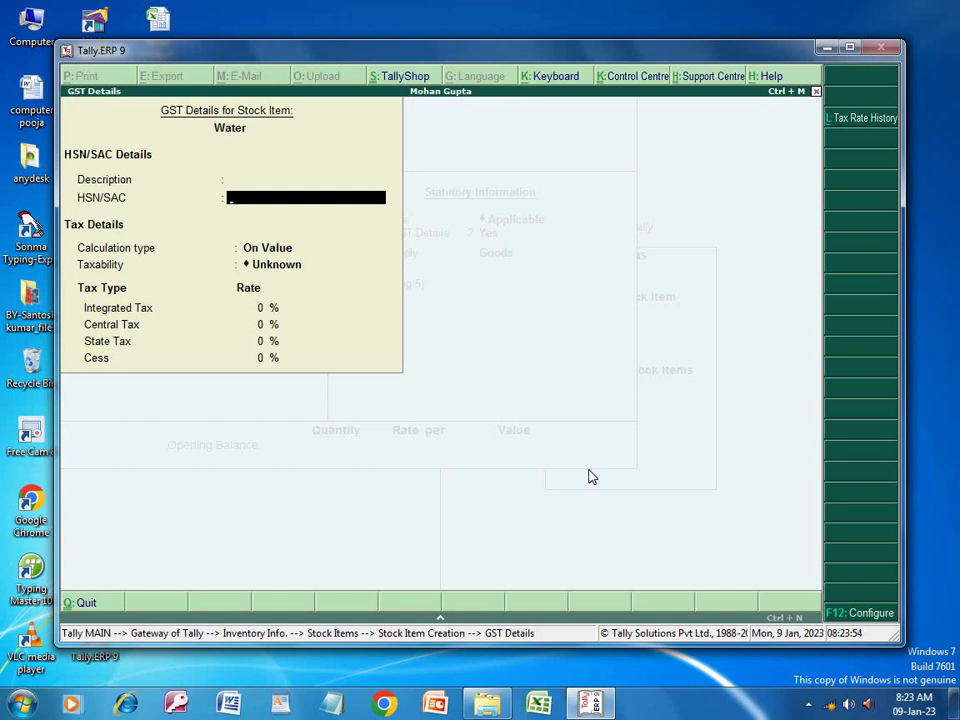
text(2301200518)
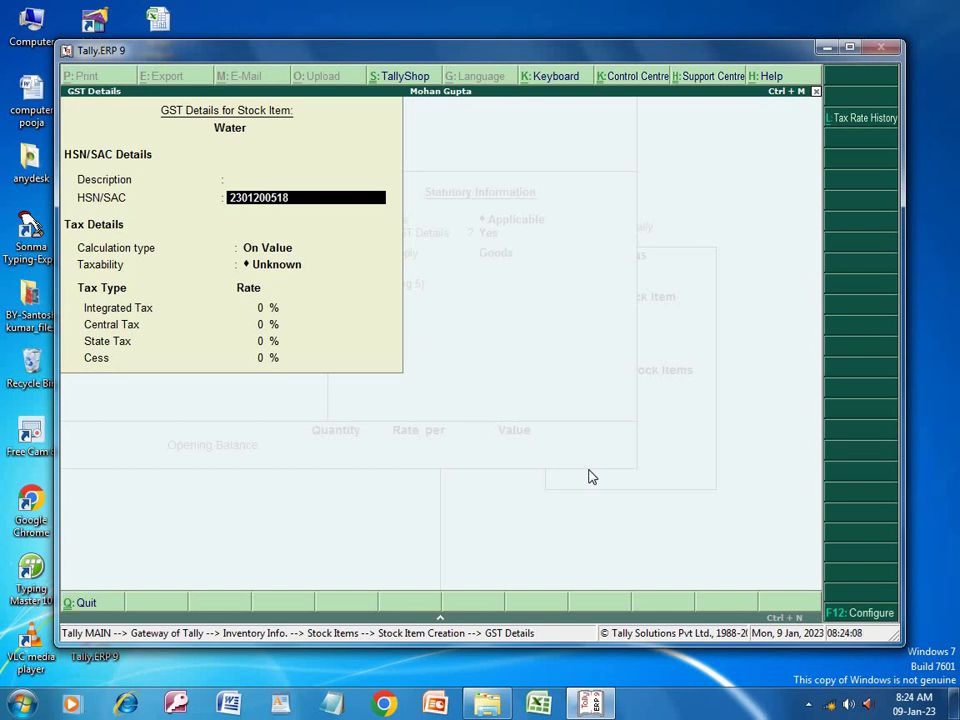
key(Return)
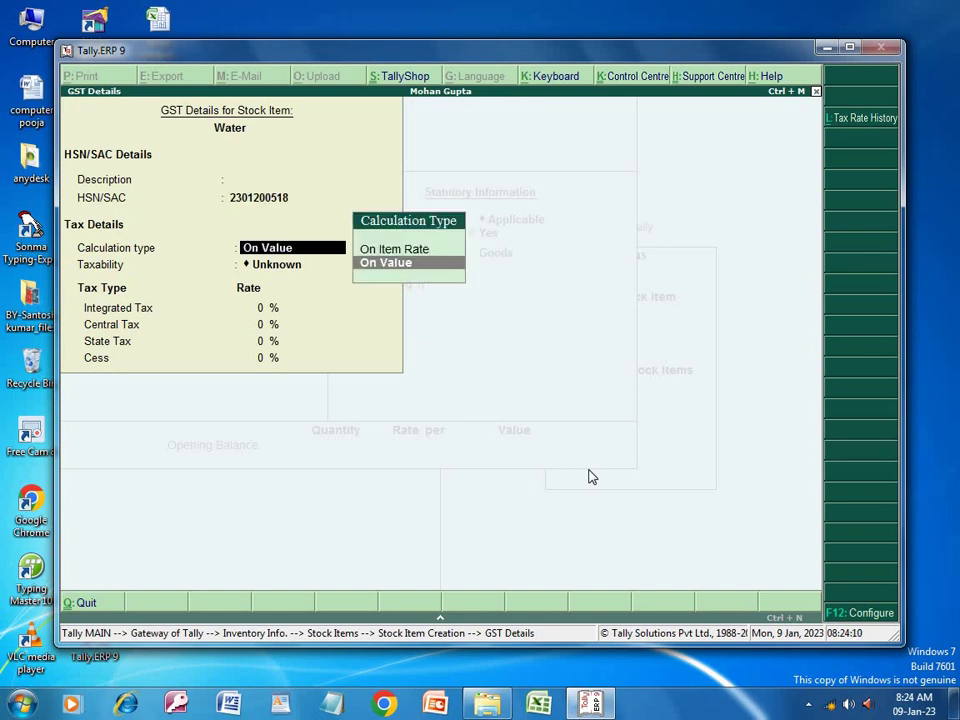
key(Return)
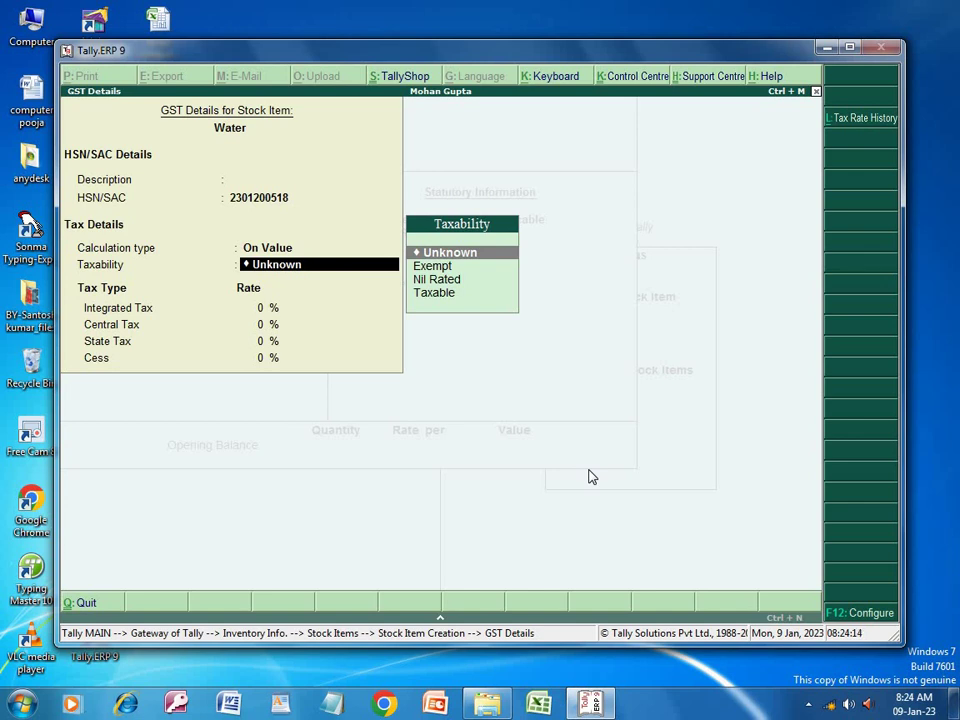
key(Down)
key(Return)
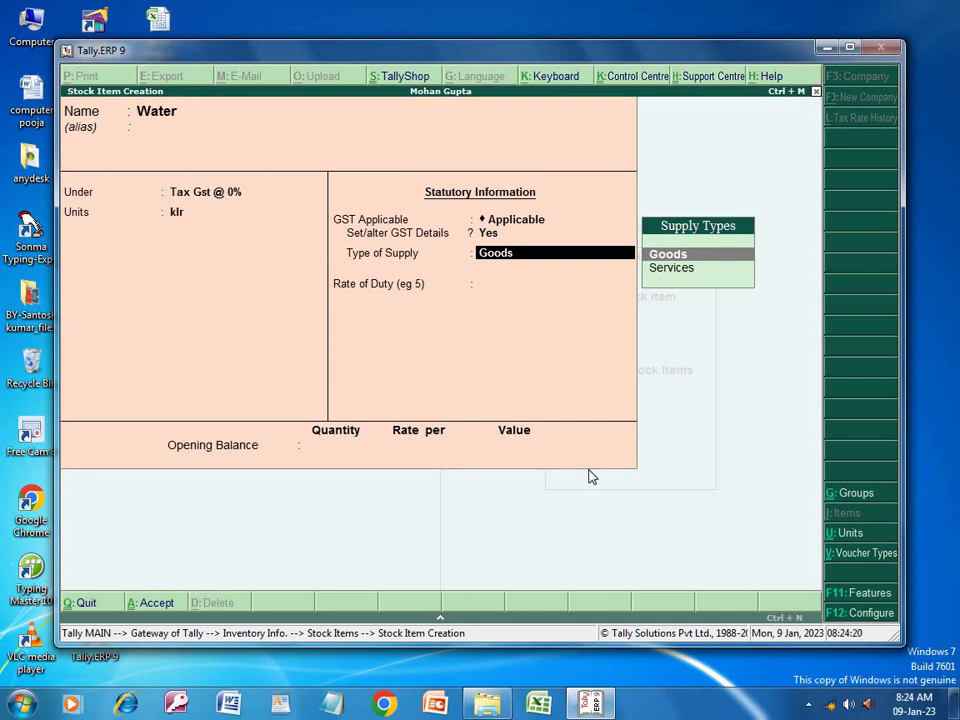
Keep Water's type of supply as Goods, set the rate of duty to 0 and save the stock item.
key(Return)
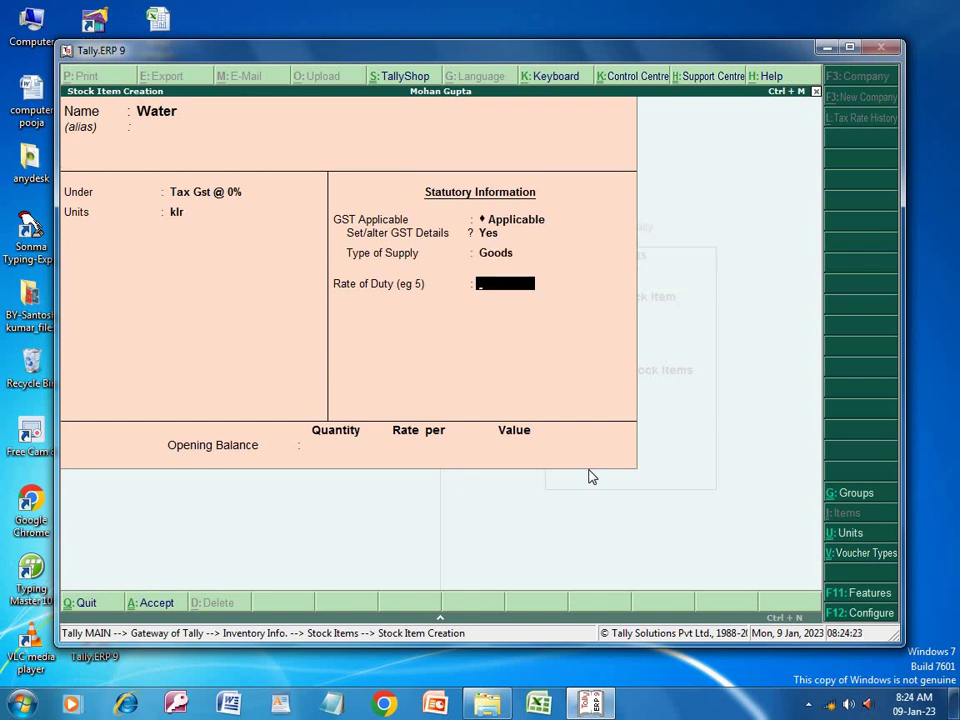
text(0)
key(Return)
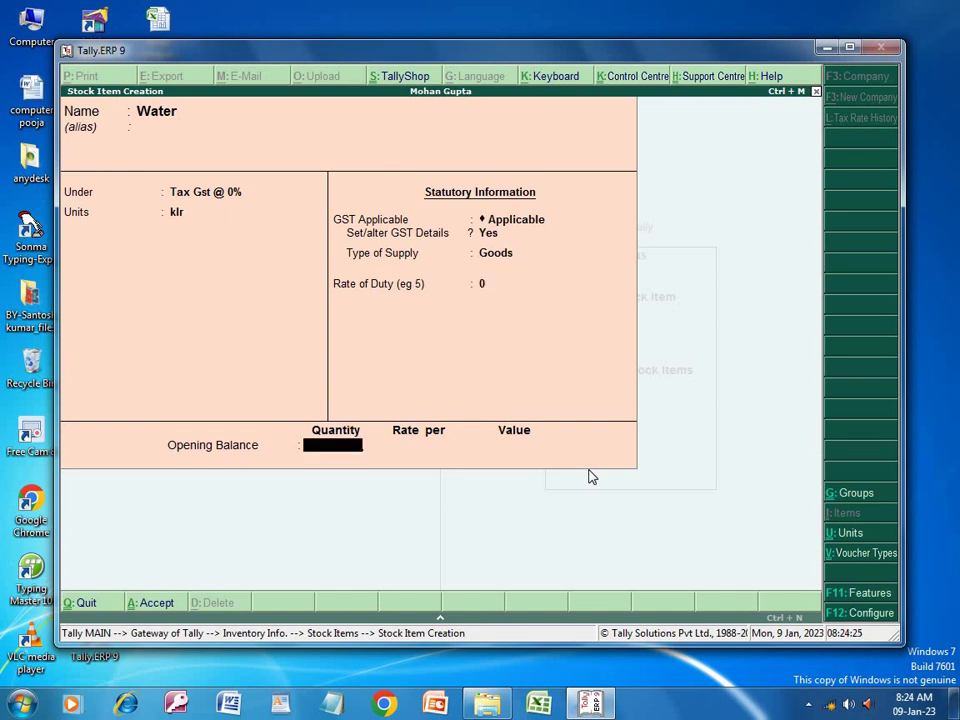
key(Return)
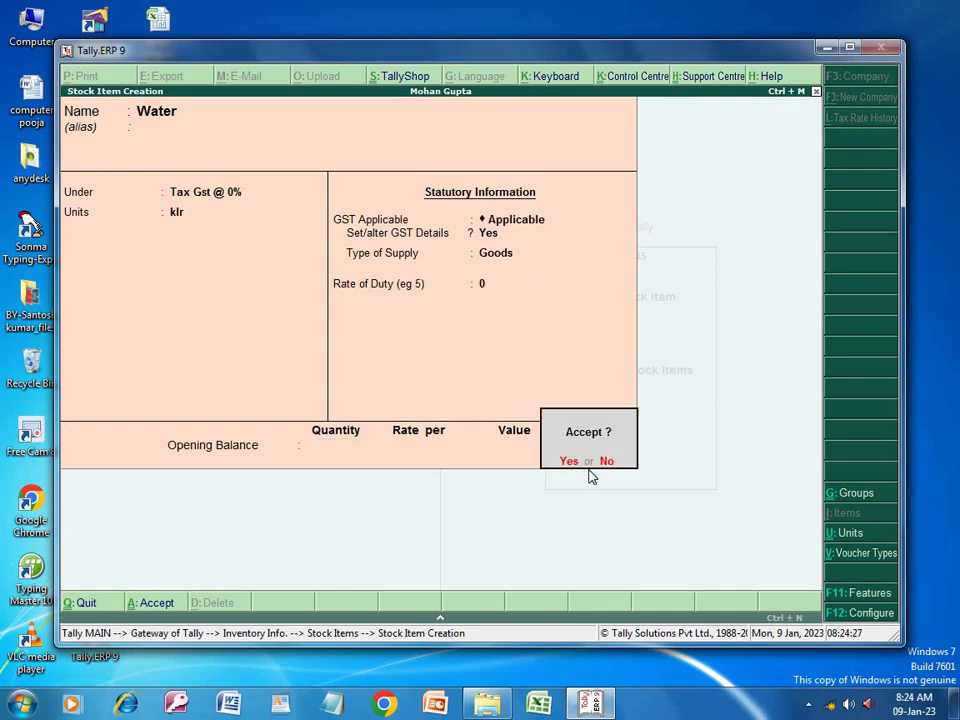
key(Return)
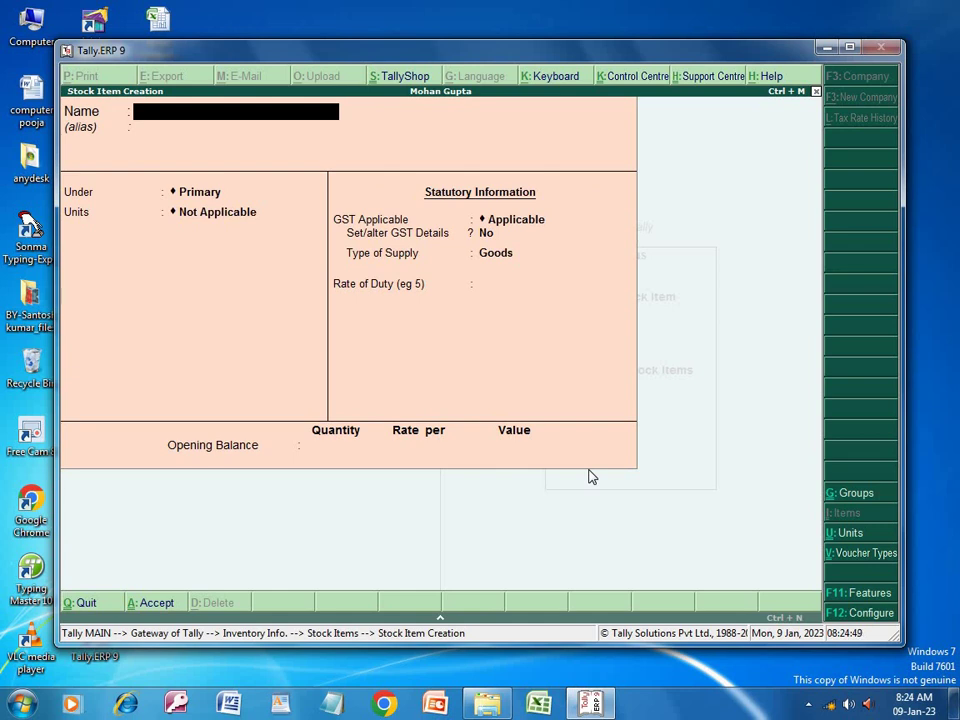
Quit stock item creation and return to the Gateway of Tally.
click(100, 605)
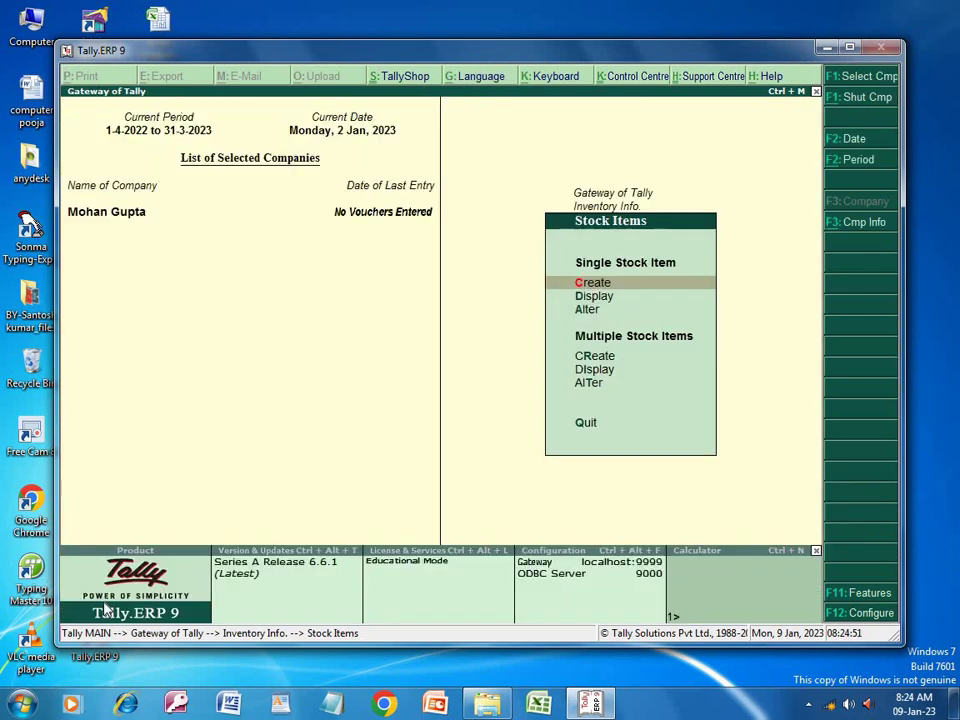
click(588, 424)
click(588, 424)
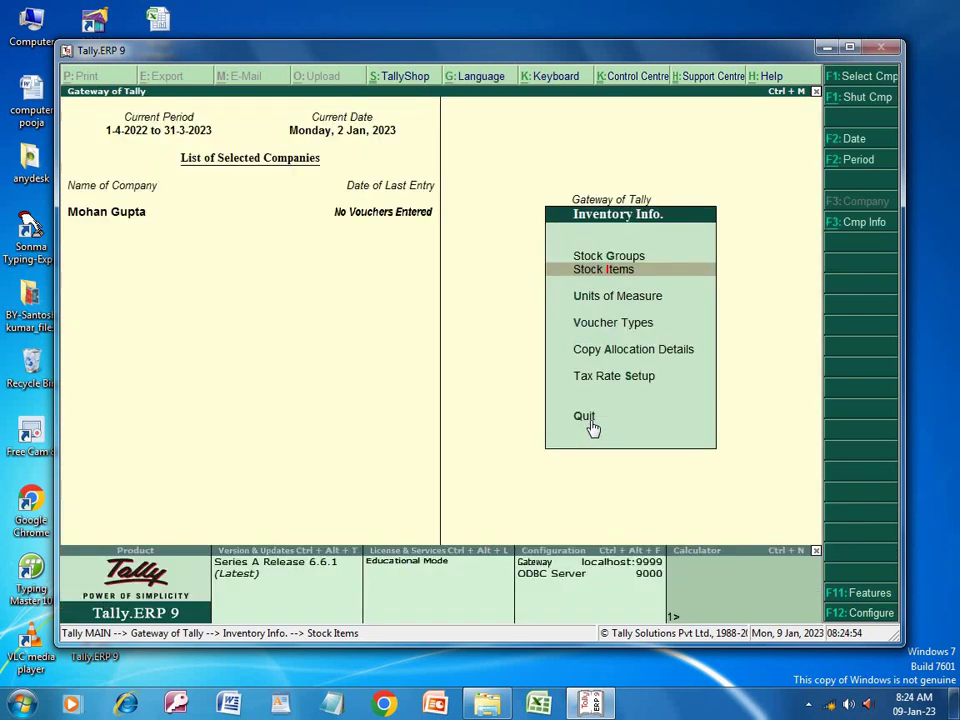
click(591, 416)
click(592, 415)
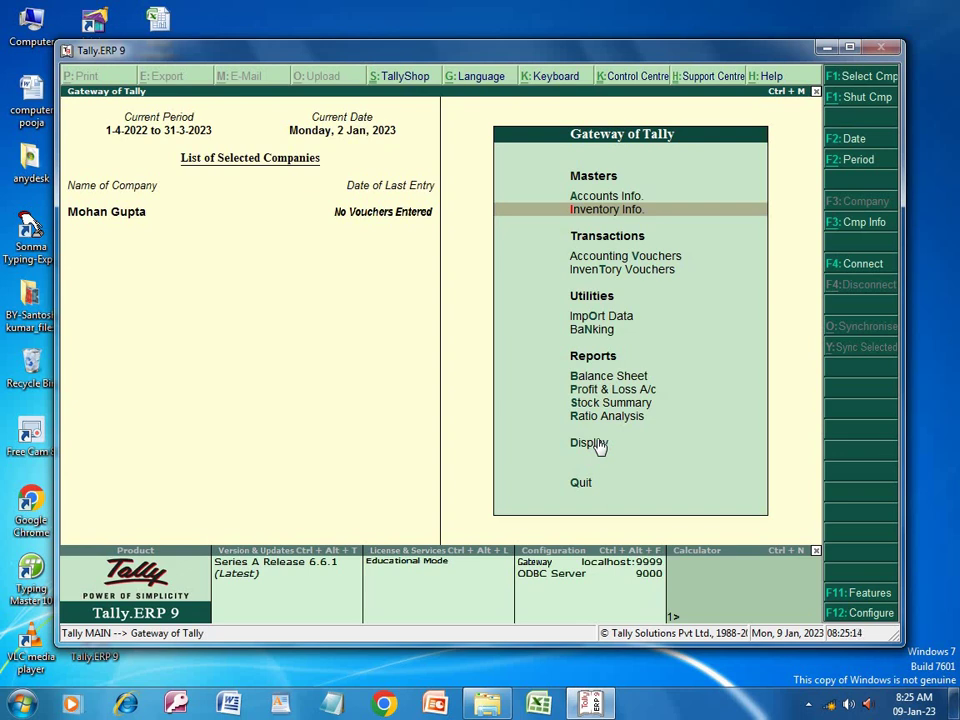
Start creating a single stock item named Egg with no alias.
key(Return)
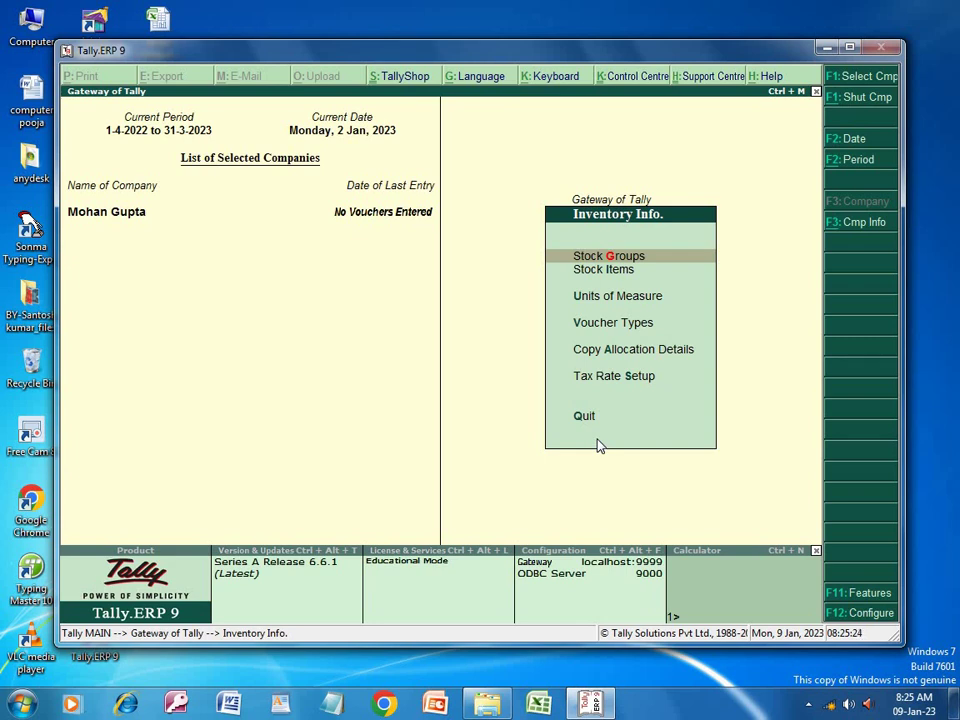
key(Down)
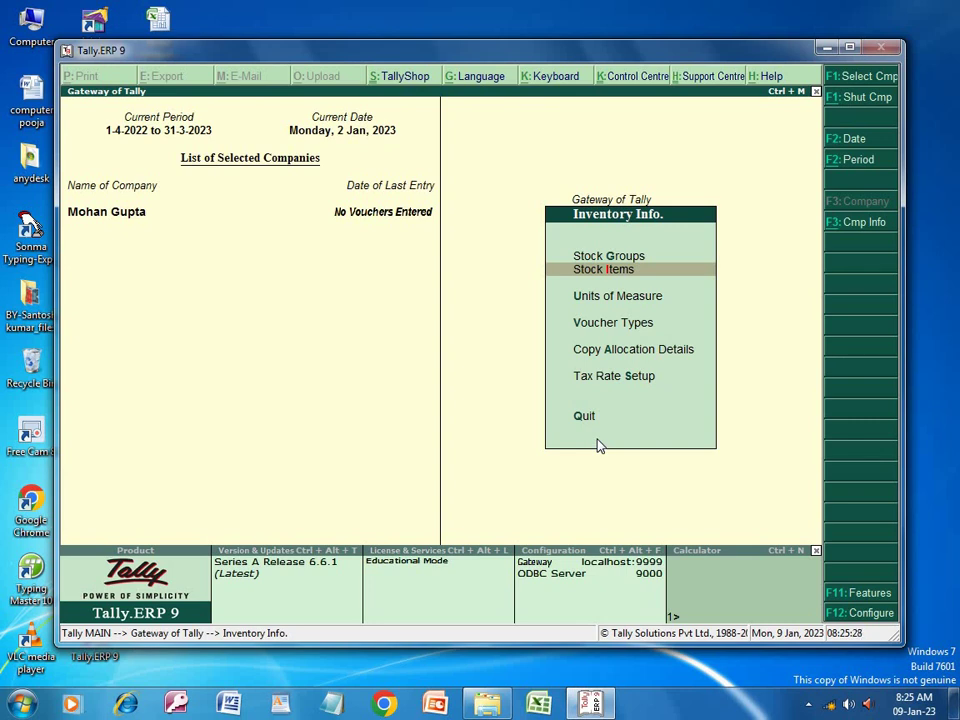
key(Up)
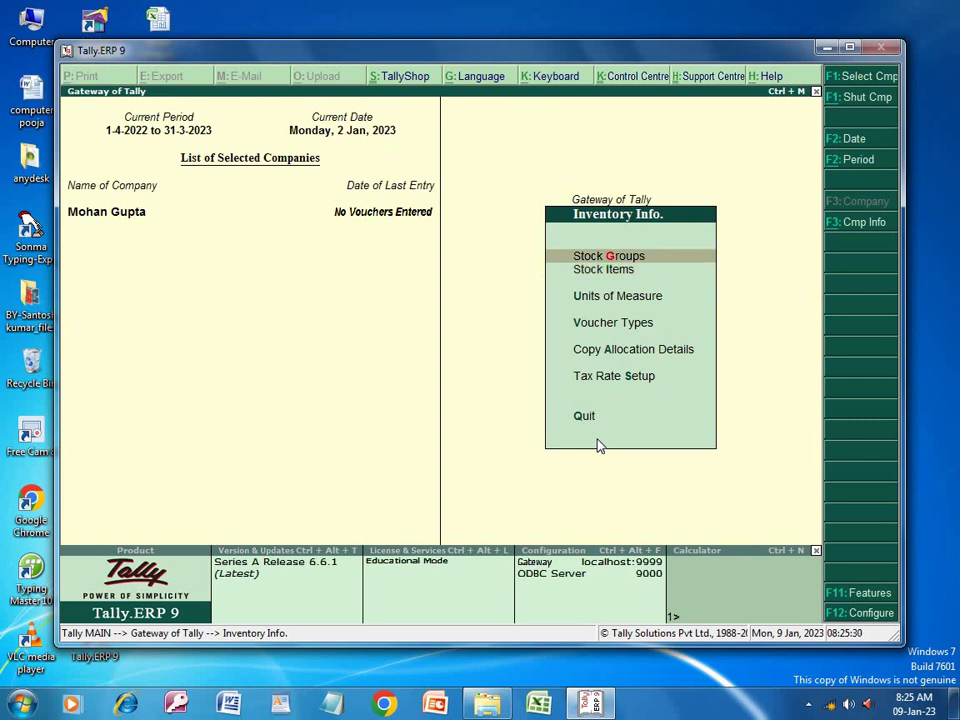
key(Down)
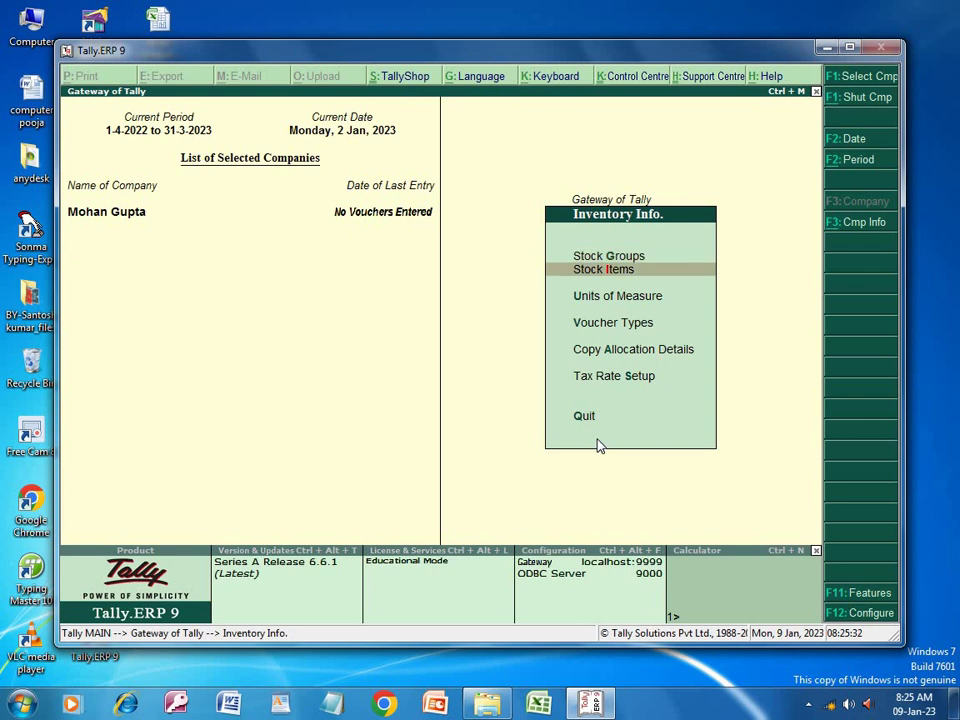
key(Return)
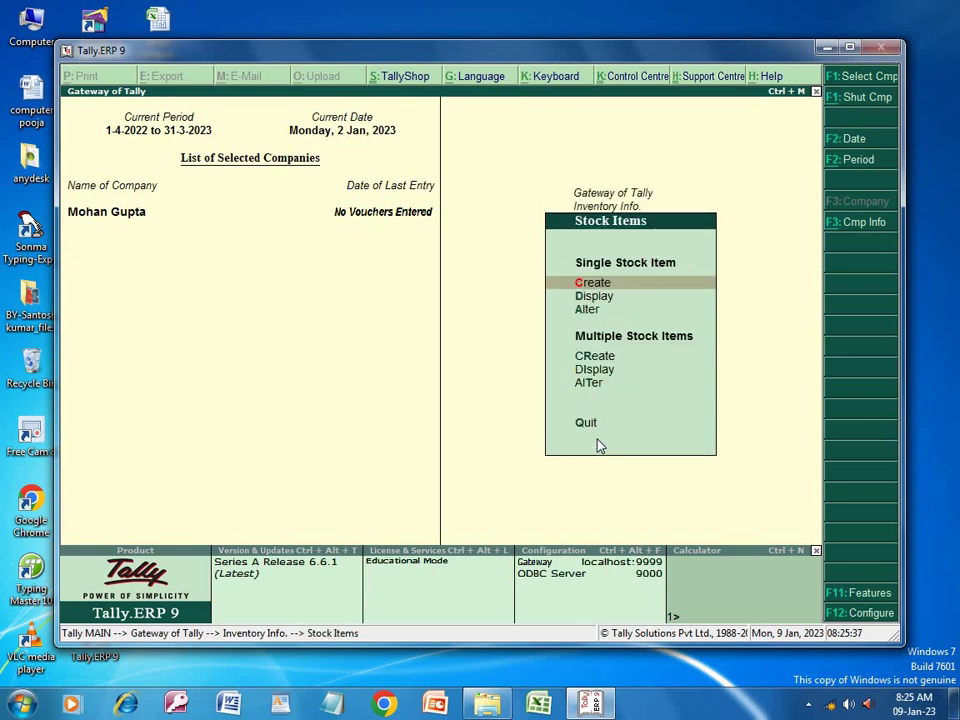
key(Return)
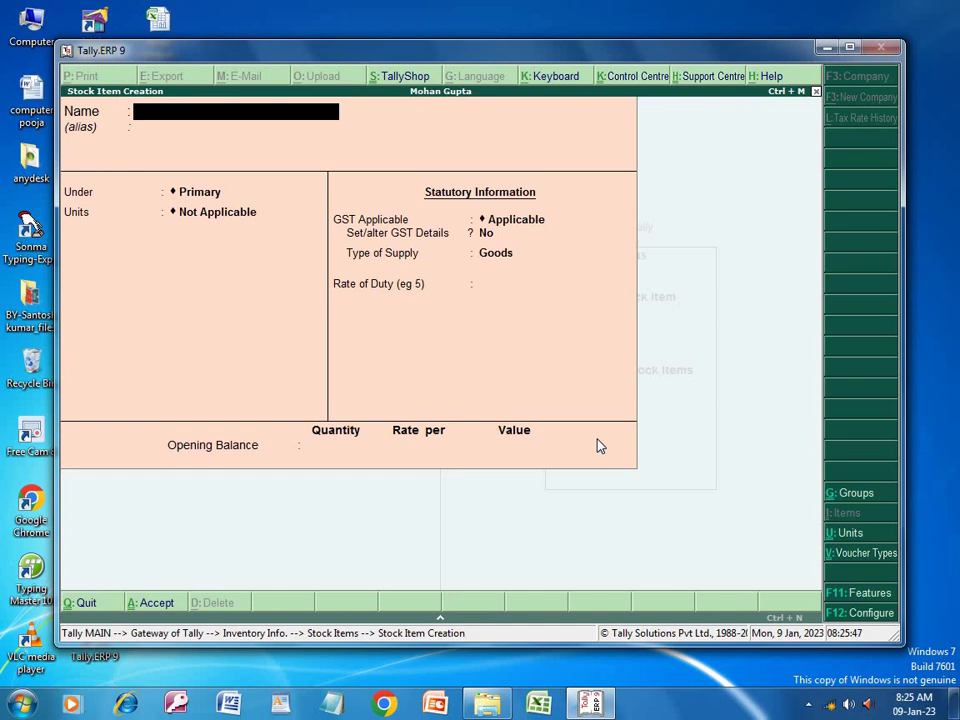
text(Egg)
key(Return)
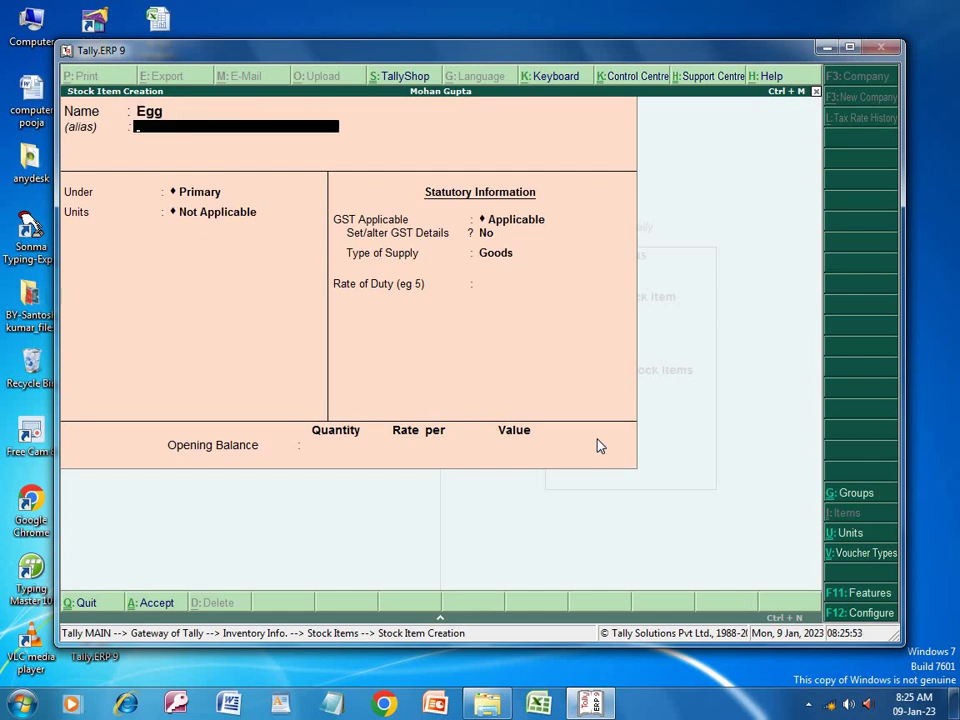
key(Return)
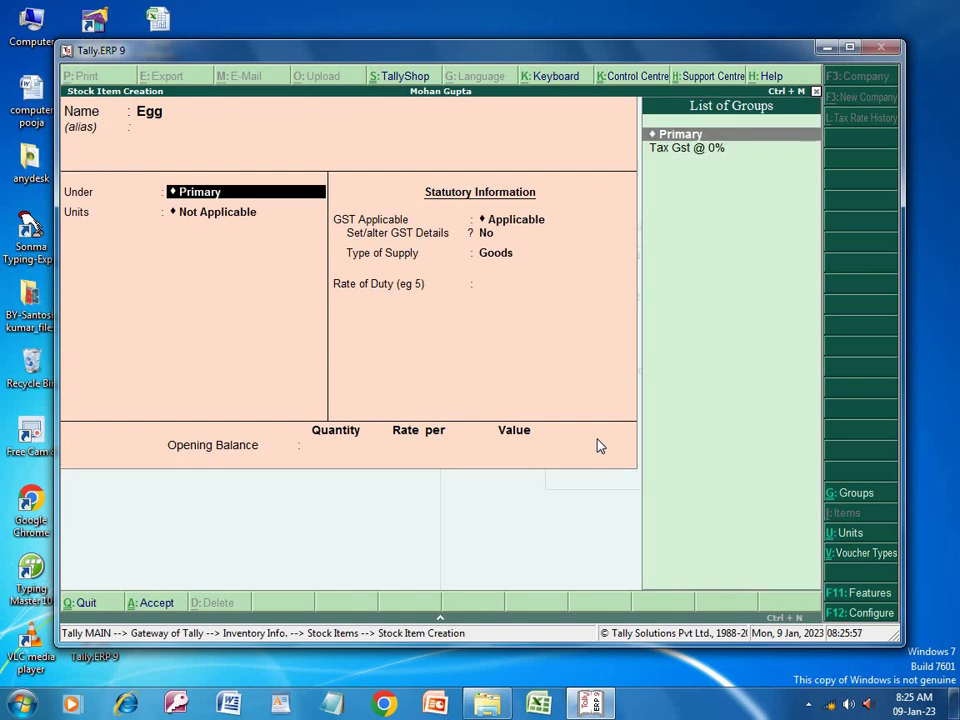
Place the Egg stock item under the Tax Gst @ 0% group and set its unit to pac (Pack).
key(Down)
key(Return)
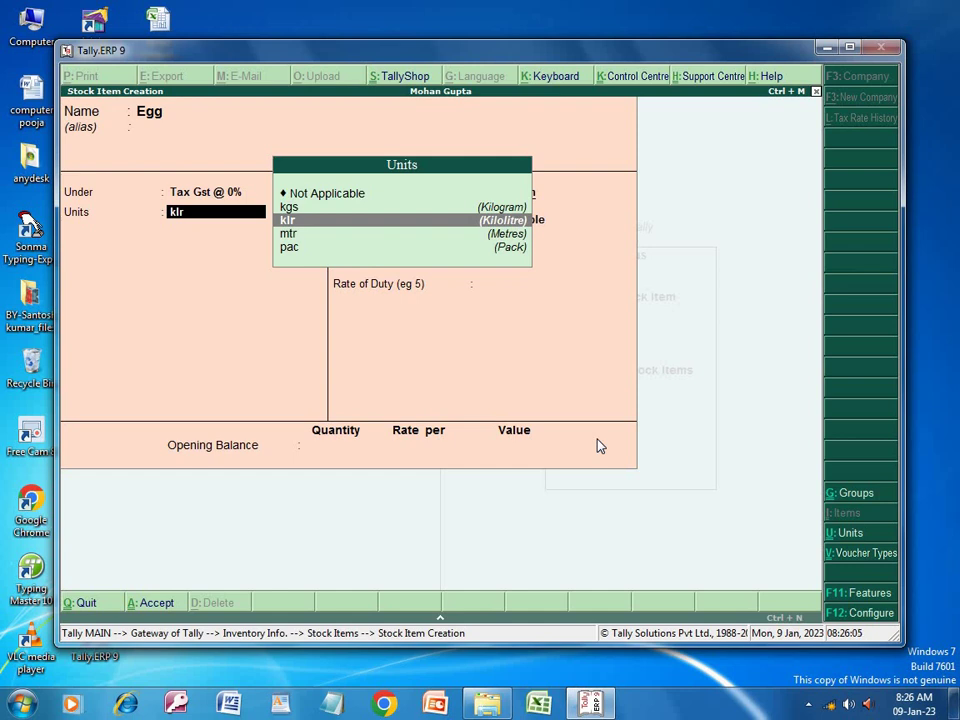
key(Down)
key(Down)
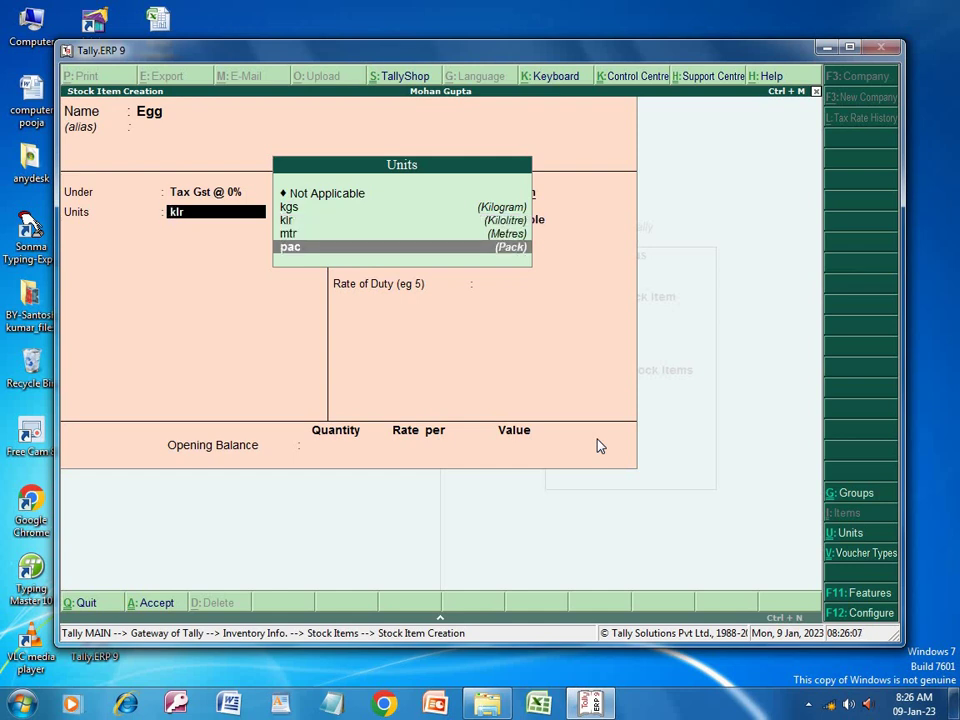
key(Return)
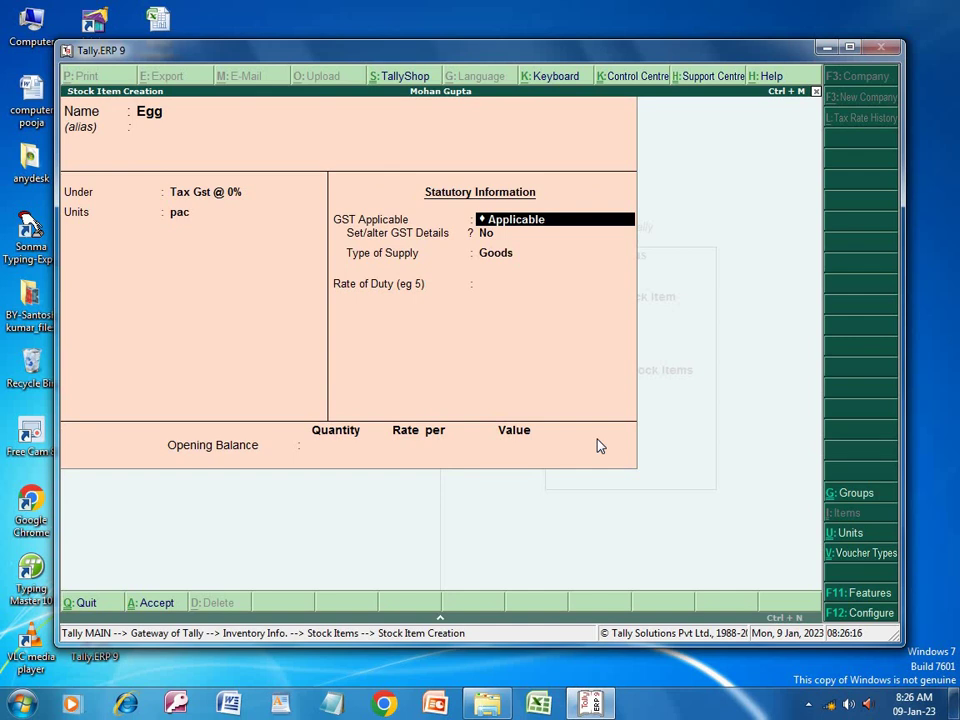
Return to Egg's unit and start a new simple unit with symbol asd, no formal name and unit quantity code PCS-PIECES.
key(BackSpace)
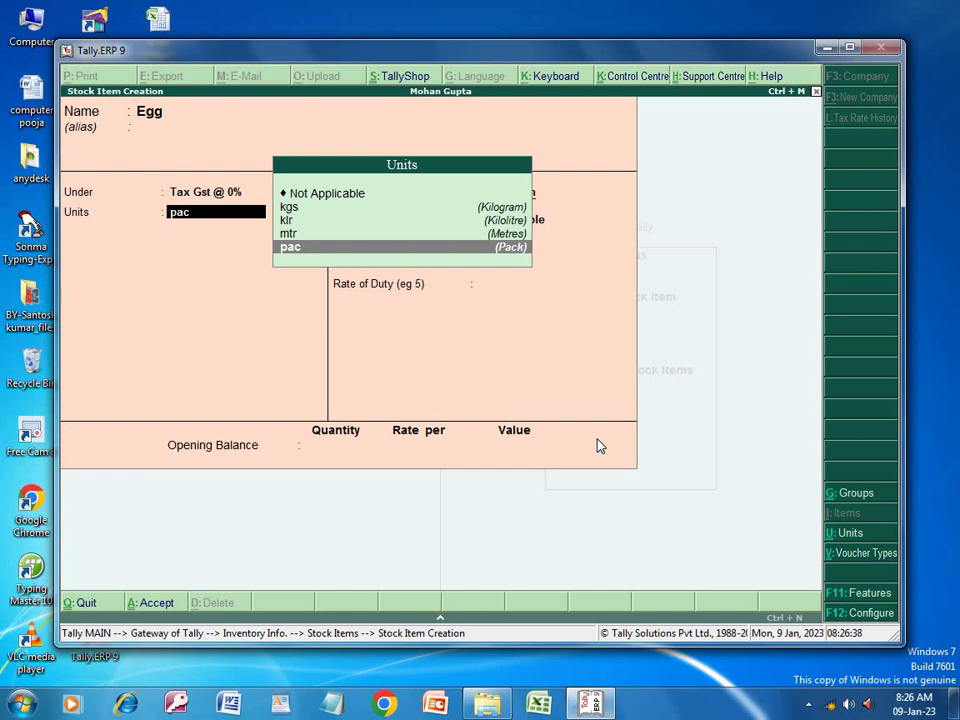
key(alt+c)
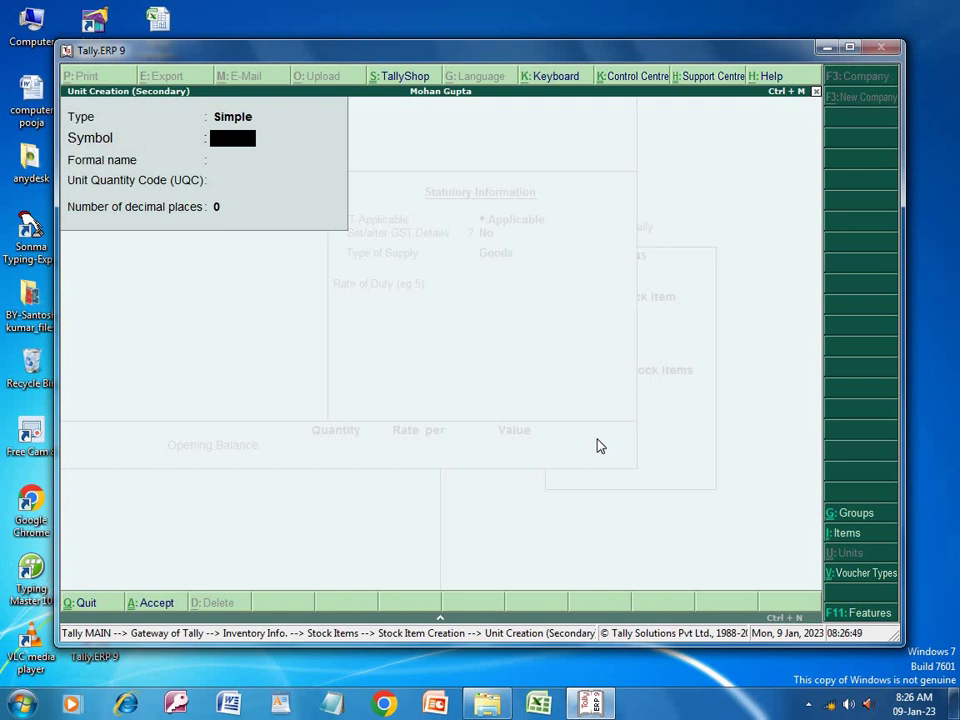
text(asd)
key(Return)
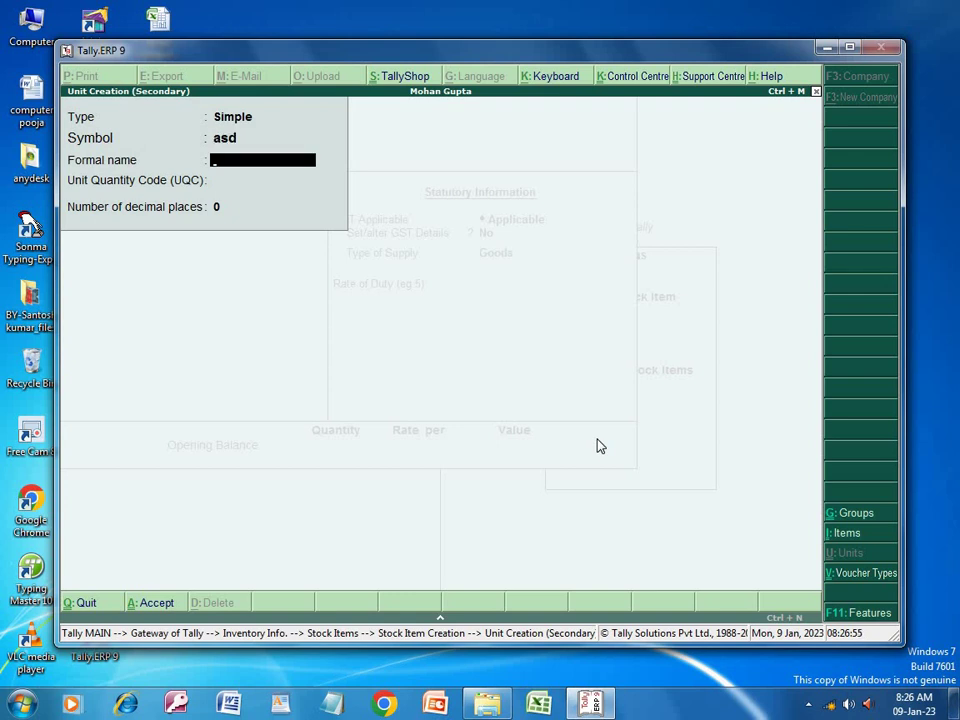
key(Return)
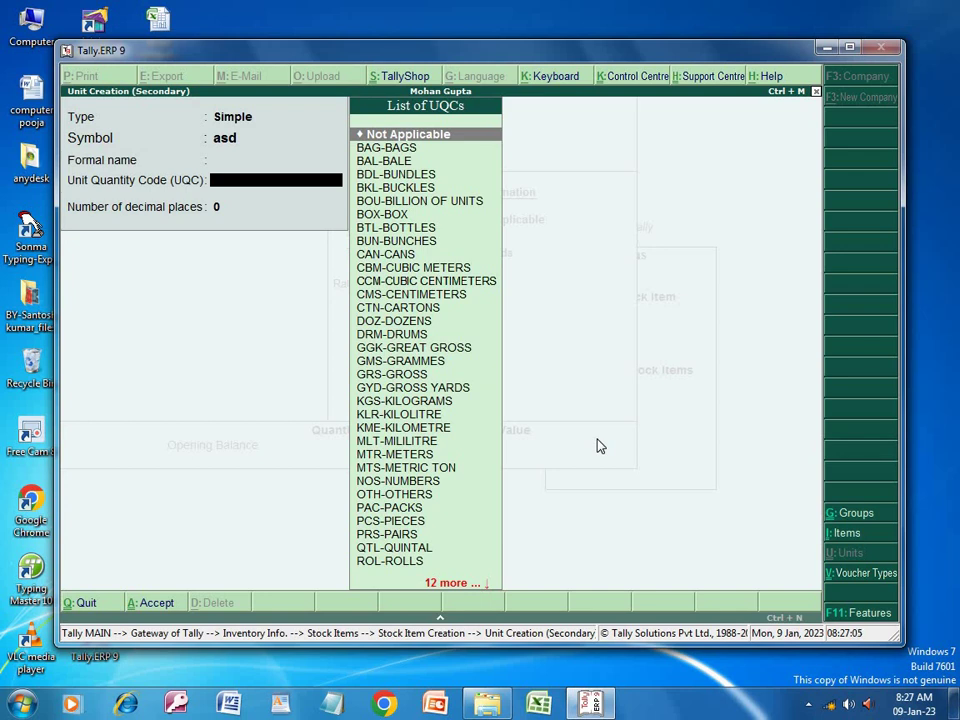
key(Down)
key(Down)
key(Down)
key(Down)
key(Down)
key(Down)
key(Down)
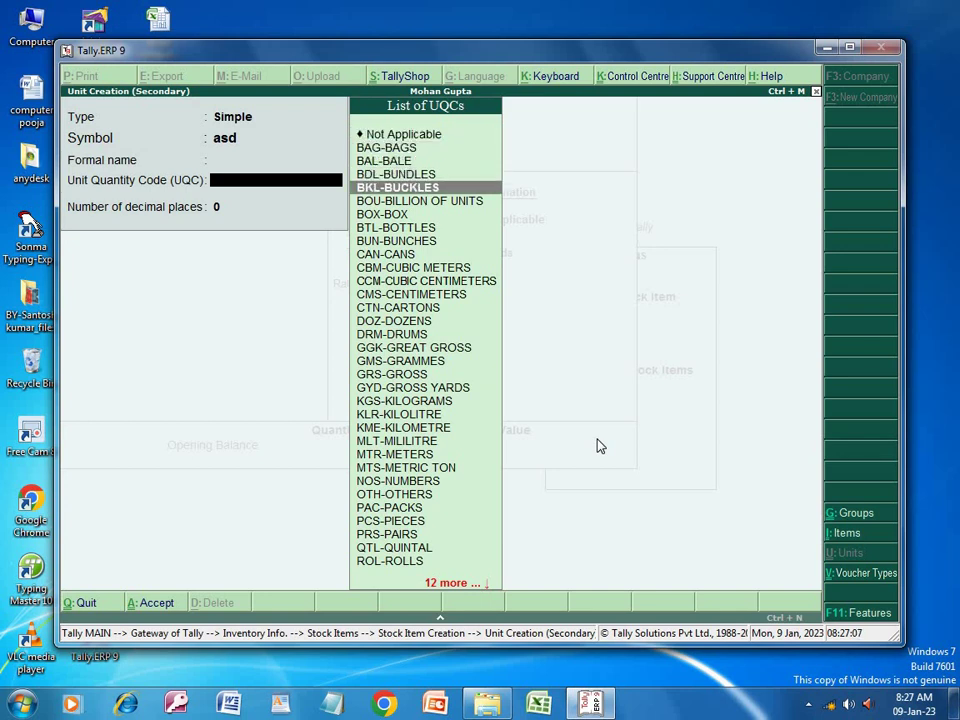
key(Down)
key(Down)
key(Down)
key(Down)
key(Down)
key(Down)
key(Down)
key(Down)
key(Down)
key(Down)
key(Down)
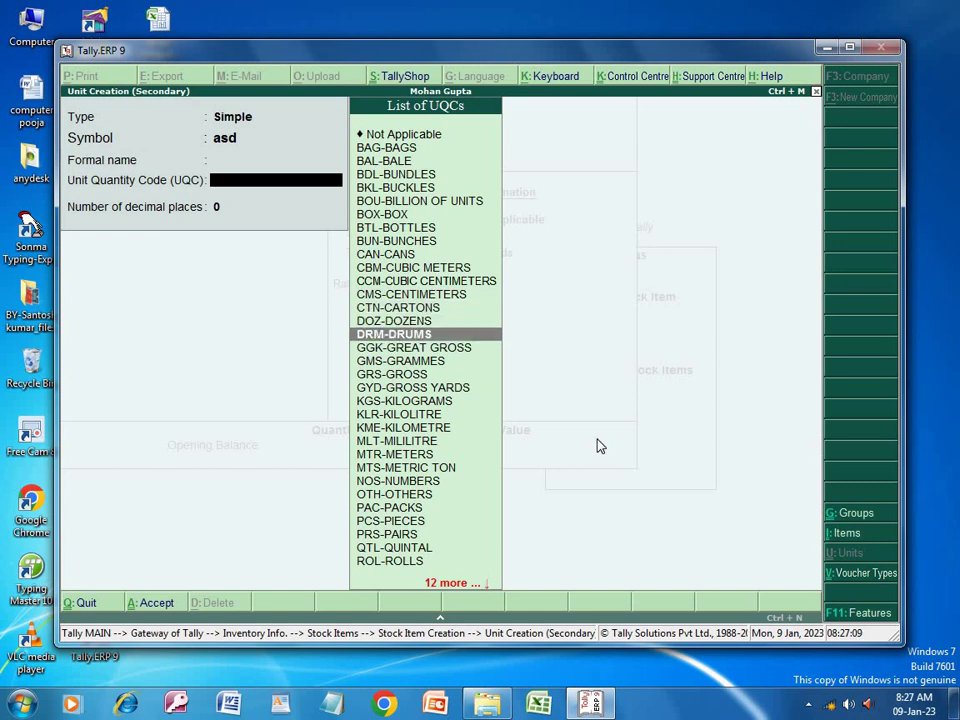
key(Down)
key(Down)
key(Down)
key(Down)
key(Down)
key(Down)
key(Down)
key(Down)
key(Down)
key(Down)
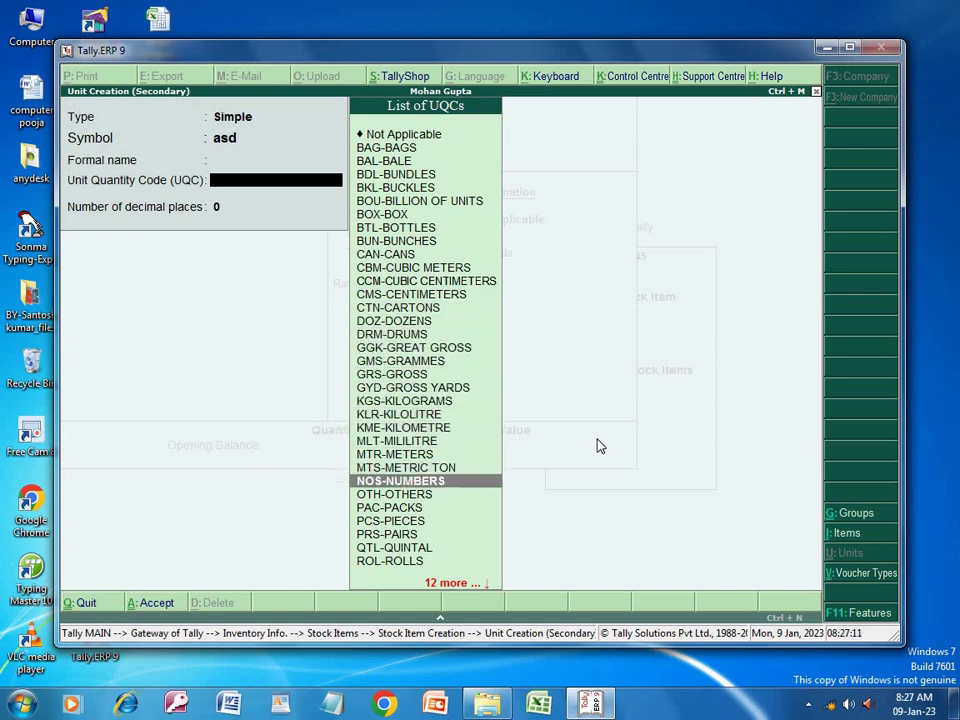
key(Down)
key(Return)
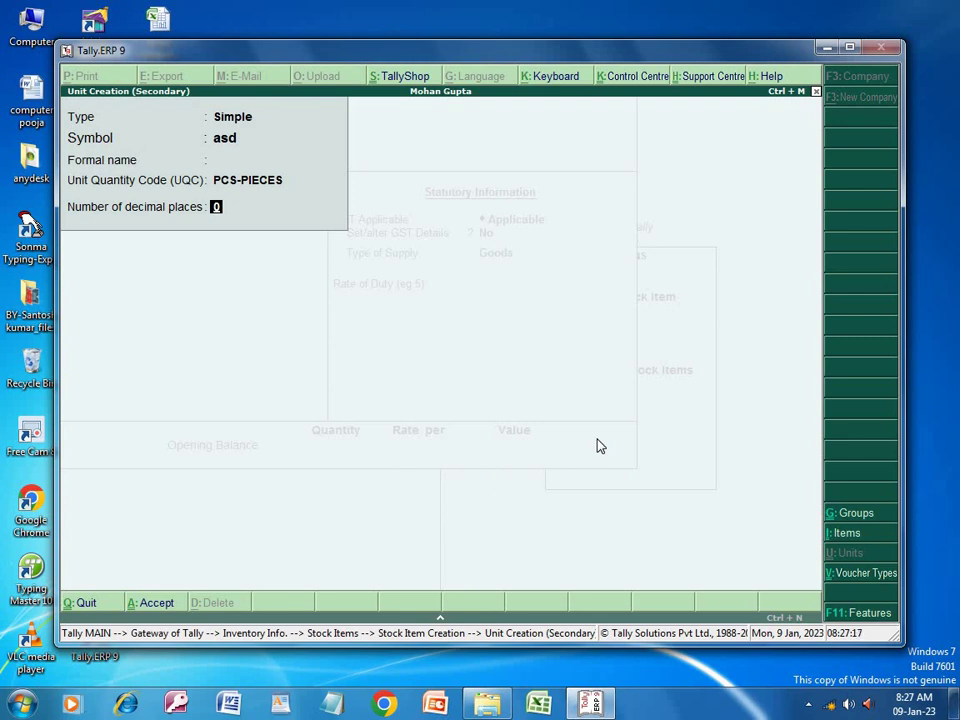
Keep the new unit's type as Simple, change its symbol to pcs and enter the formal name Pieces.
key(shift+Tab)
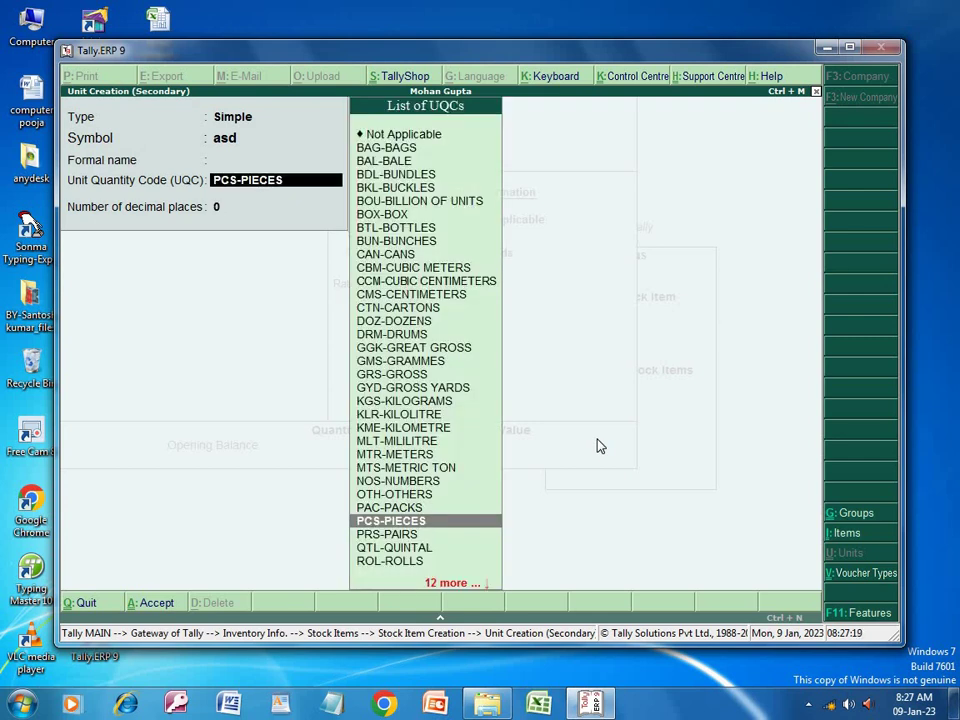
key(shift+Tab)
key(shift+Tab)
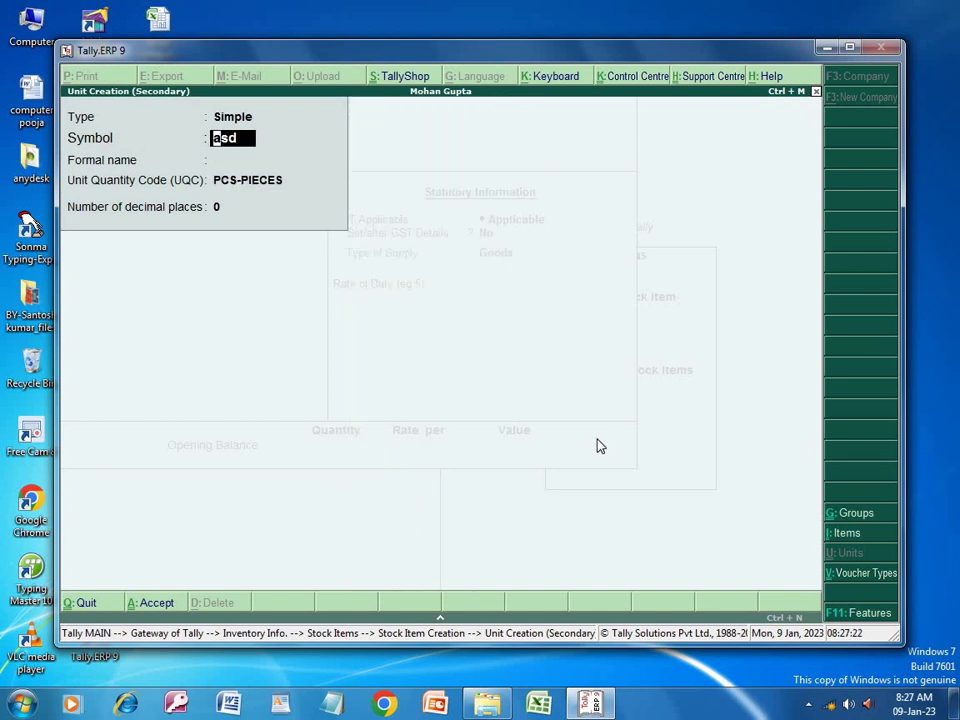
key(shift+Tab)
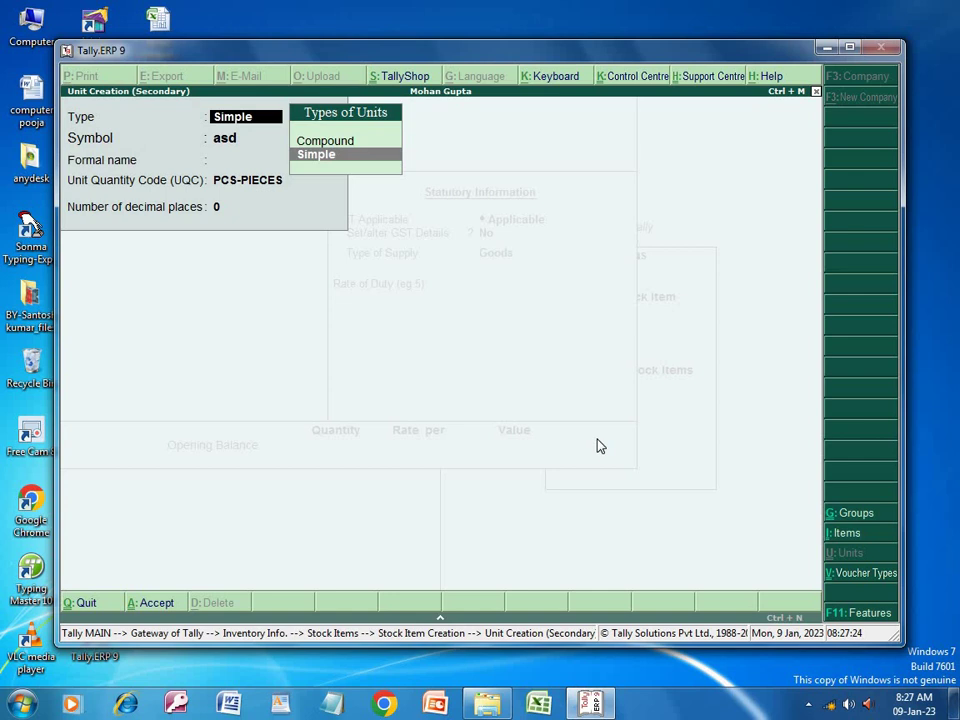
key(Return)
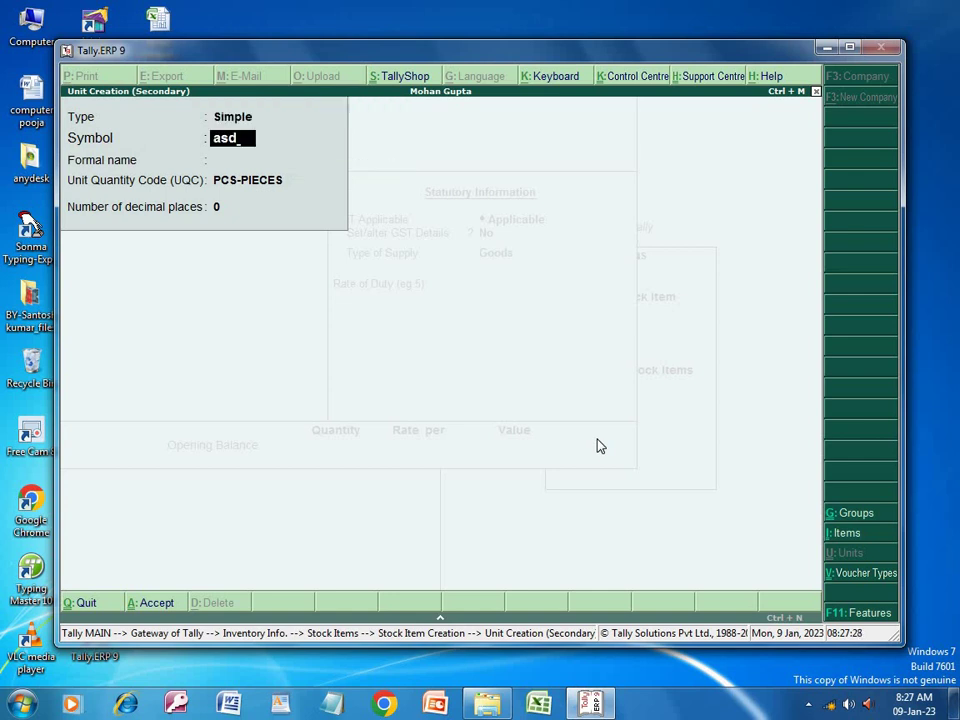
key(BackSpace)
key(BackSpace)
key(BackSpace)
text(pcs)
key(Return)
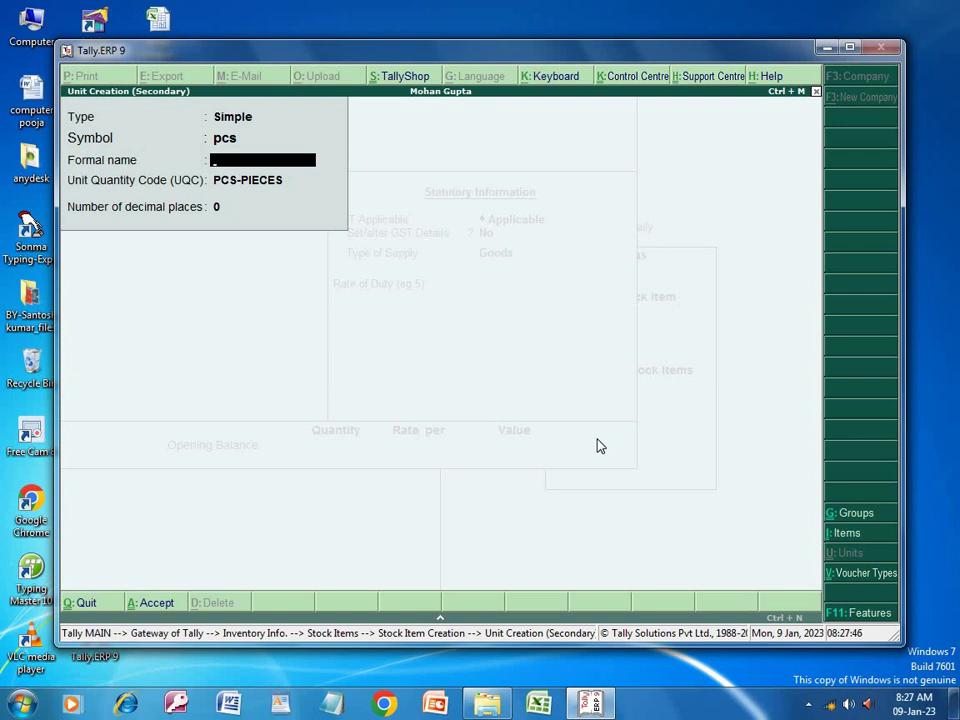
text(Pieces)
key(Return)
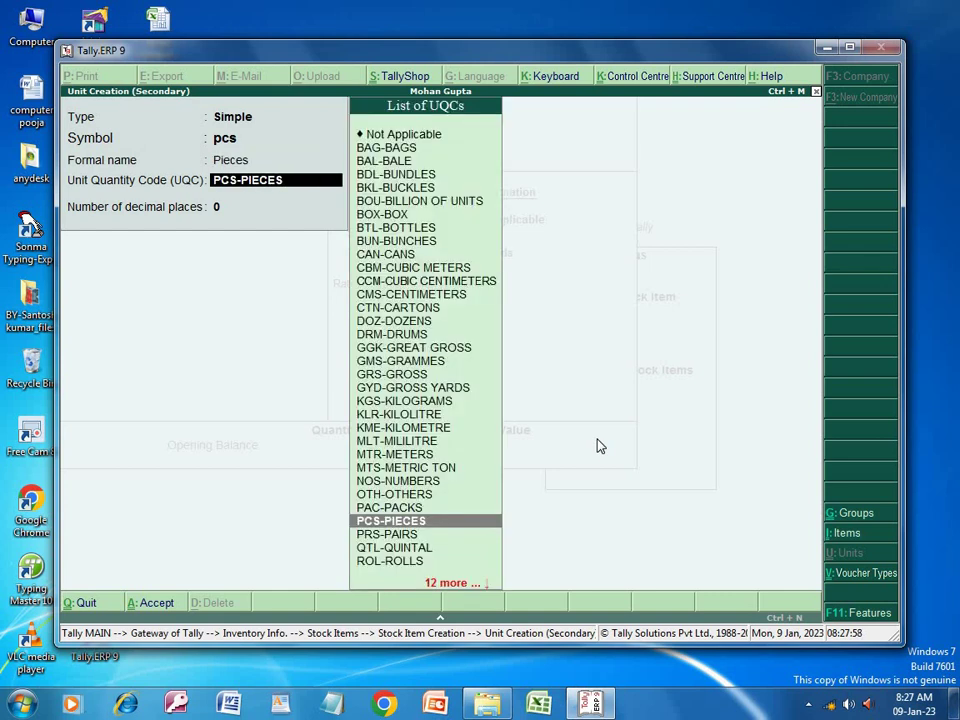
Keep unit quantity code PCS-PIECES and 0 decimal places, save the unit and use pcs for the Egg item.
key(Return)
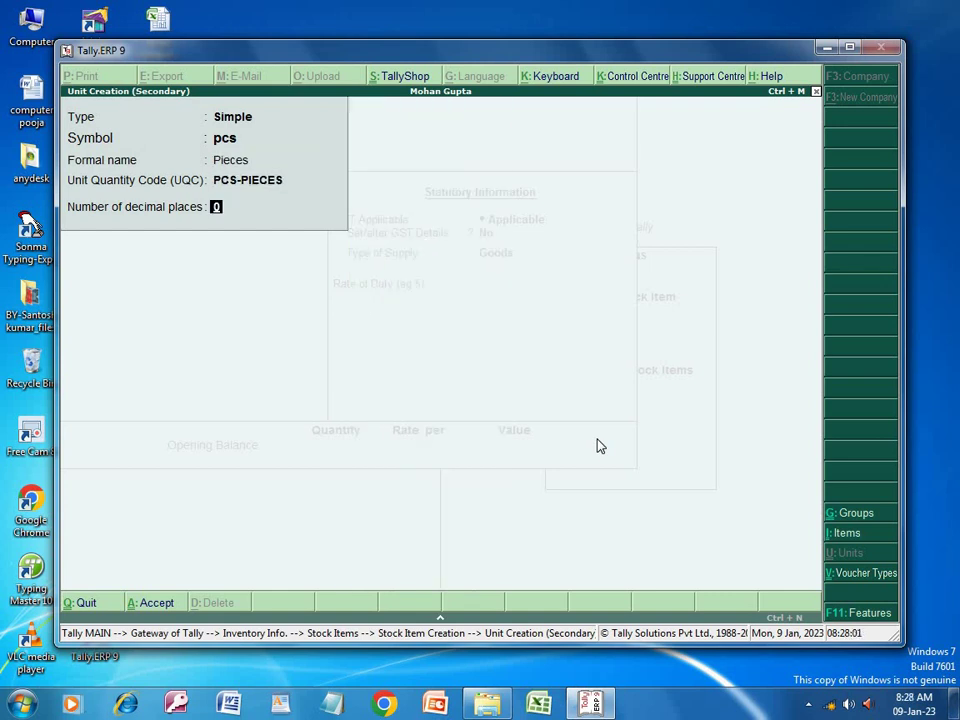
key(Return)
key(Return)
key(Return)
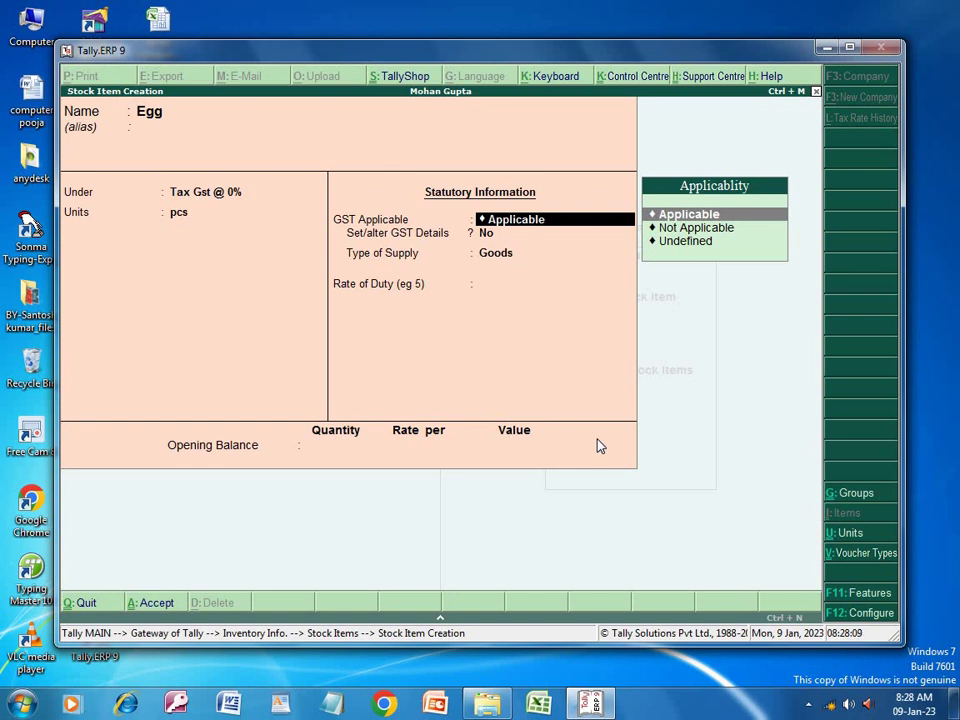
Keep GST applicable for Egg and enter its GST details: HSN/SAC 050707, calculation type On Value, taxability Exempt.
key(Return)
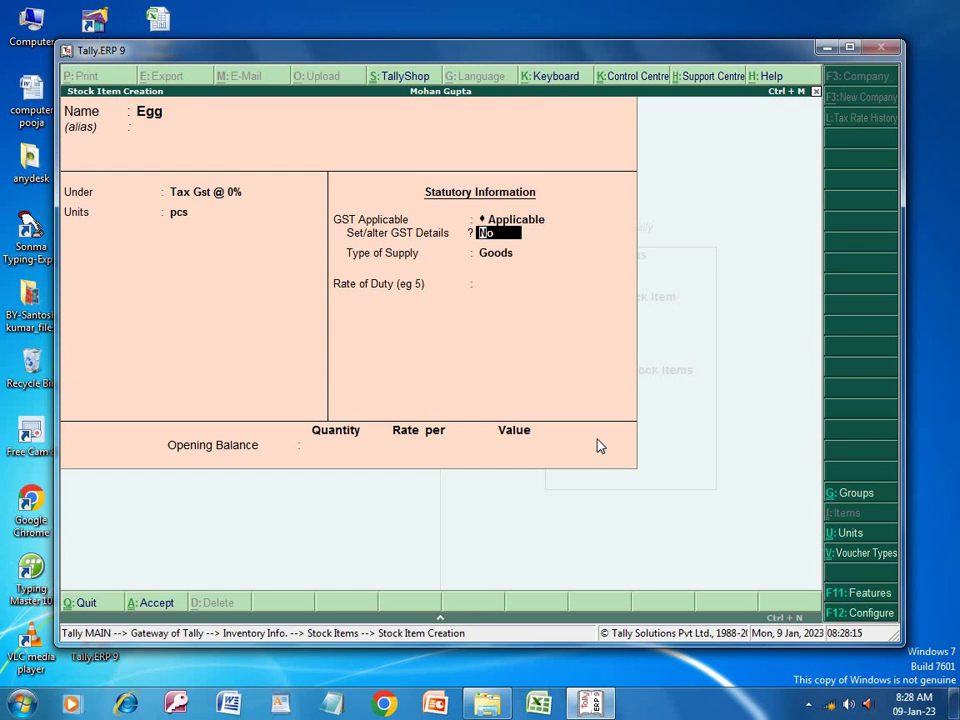
text(y)
key(Return)
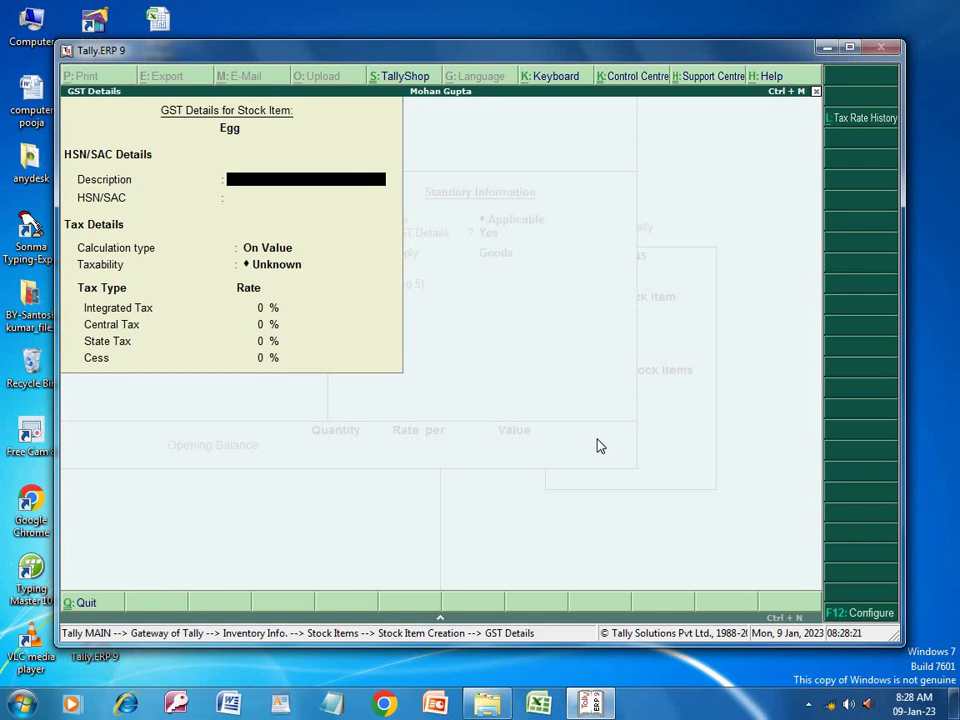
key(Return)
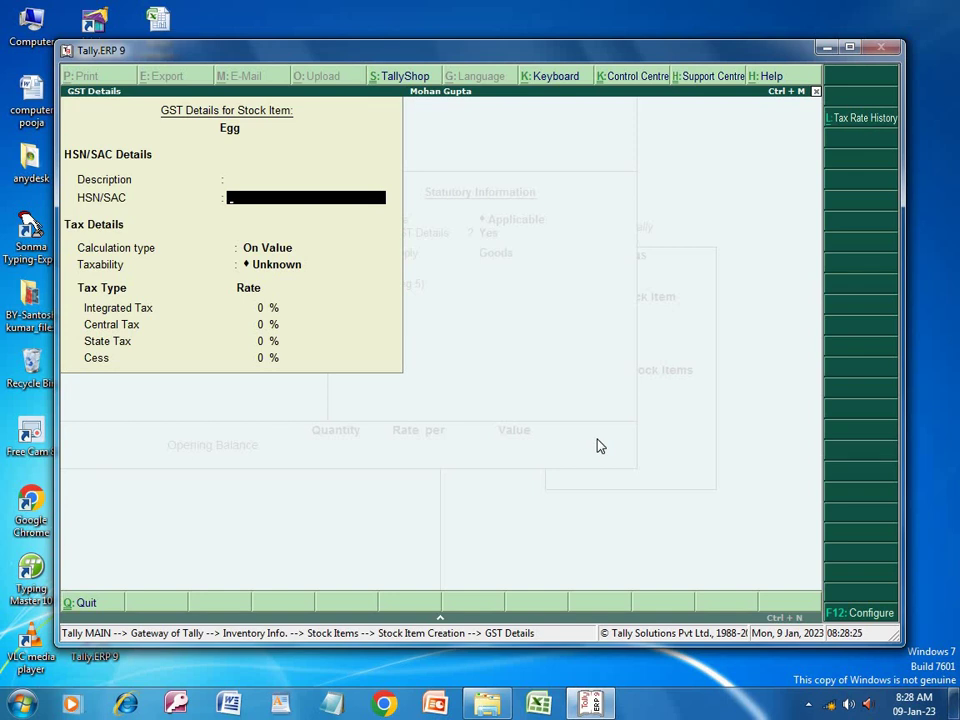
text(050707)
key(Return)
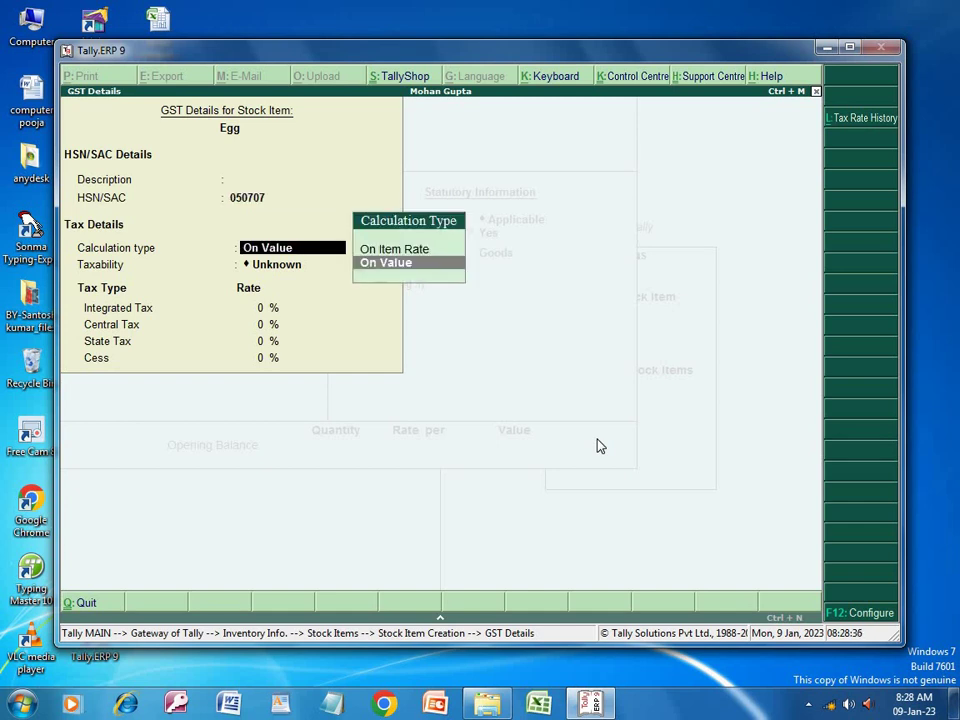
key(Return)
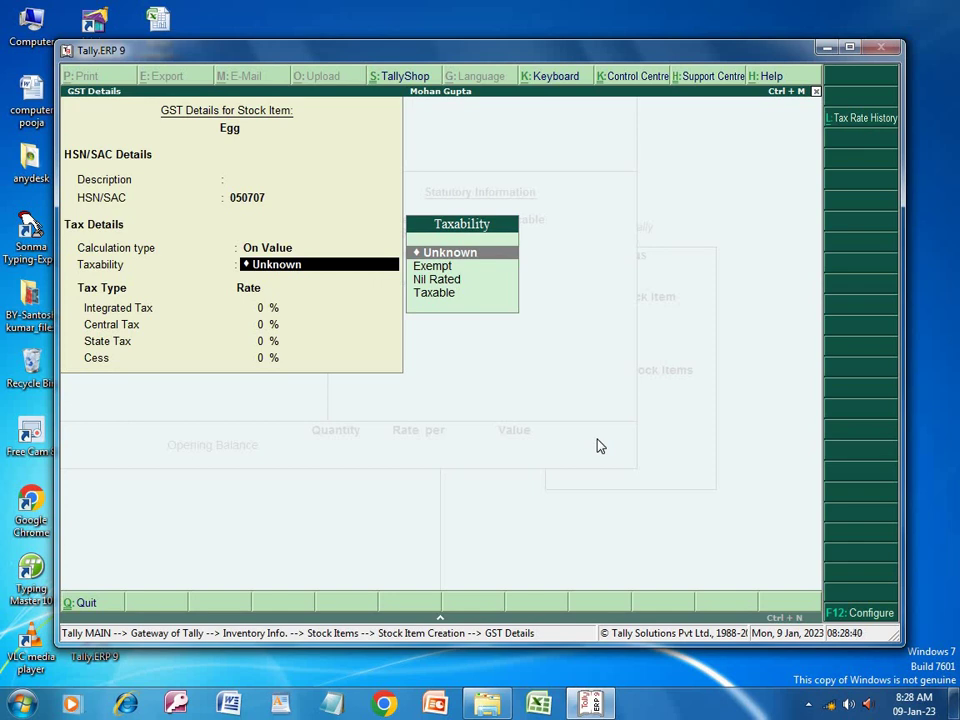
key(Down)
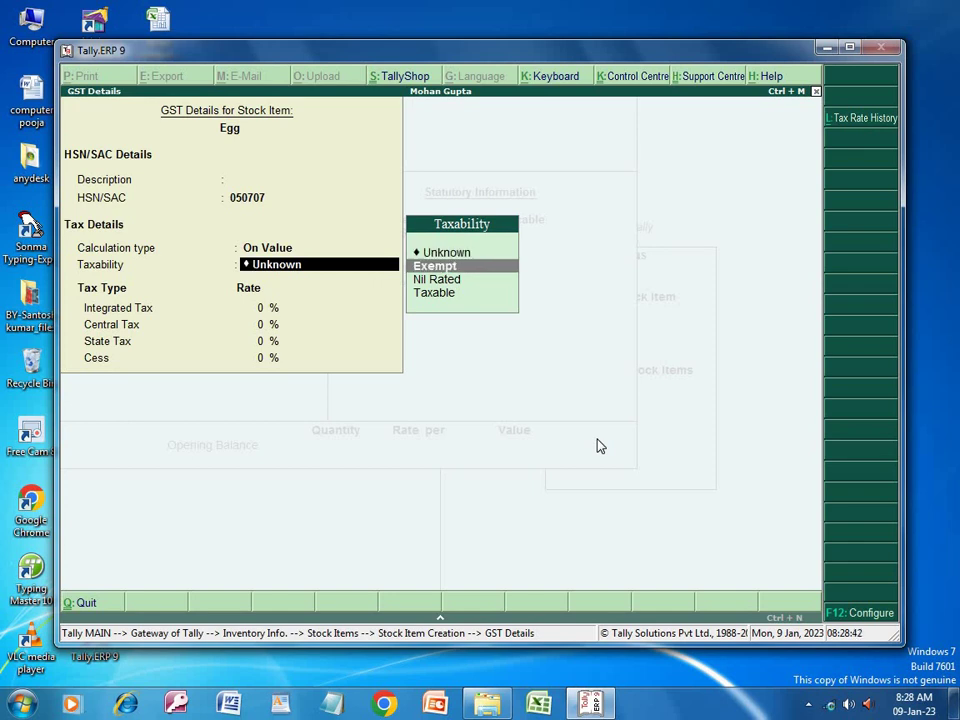
key(Return)
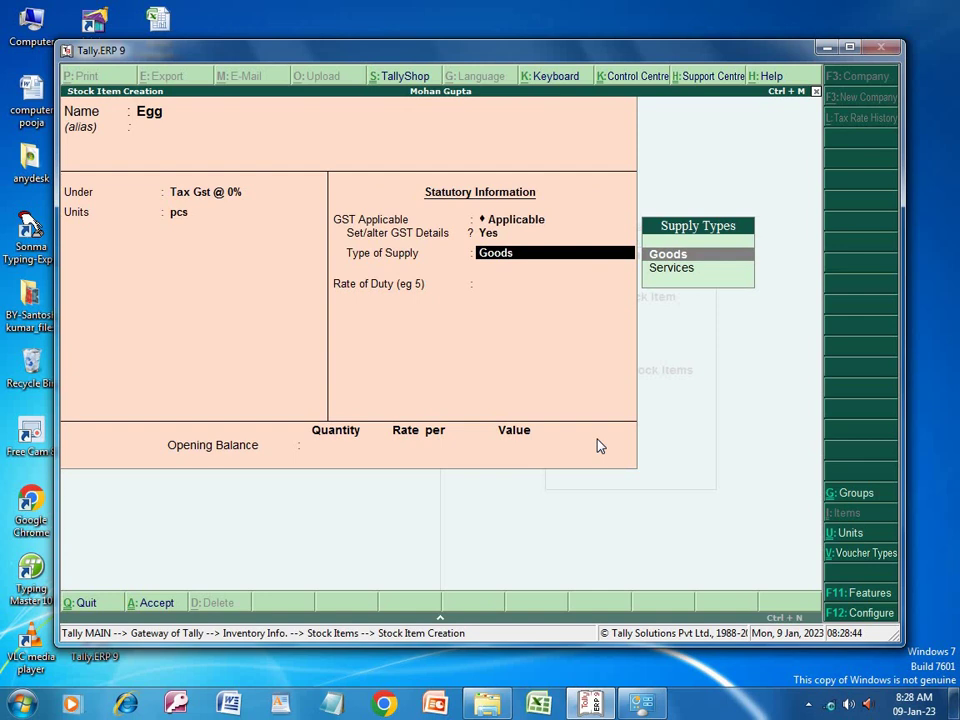
Keep Goods as Egg's type of supply, set the rate of duty to 0, skip the opening balance and save the item.
key(Return)
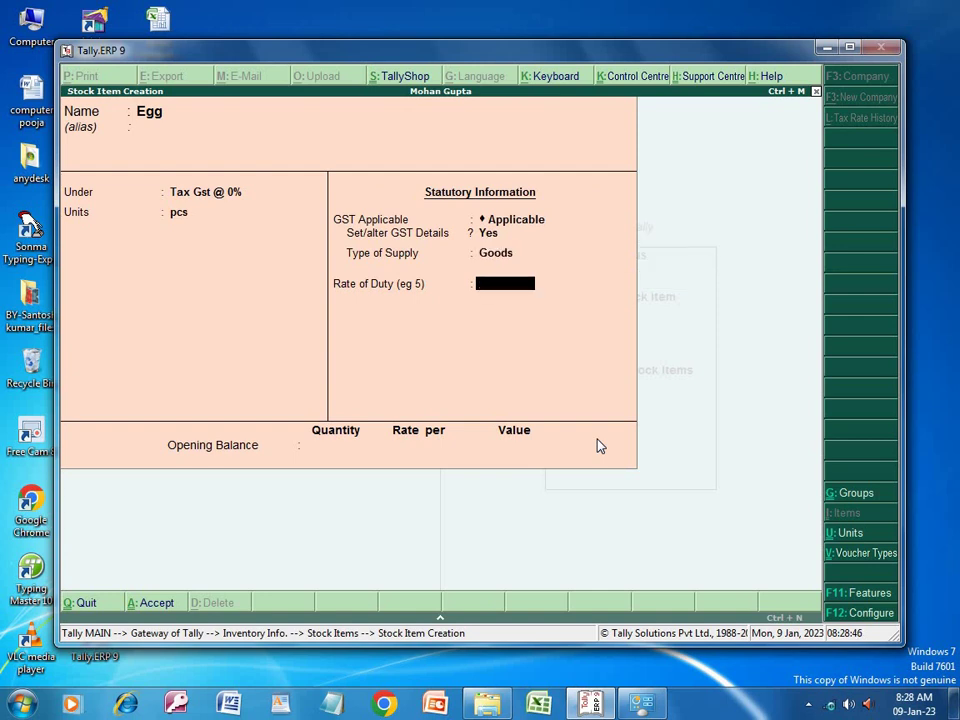
key(Return)
key(Return)
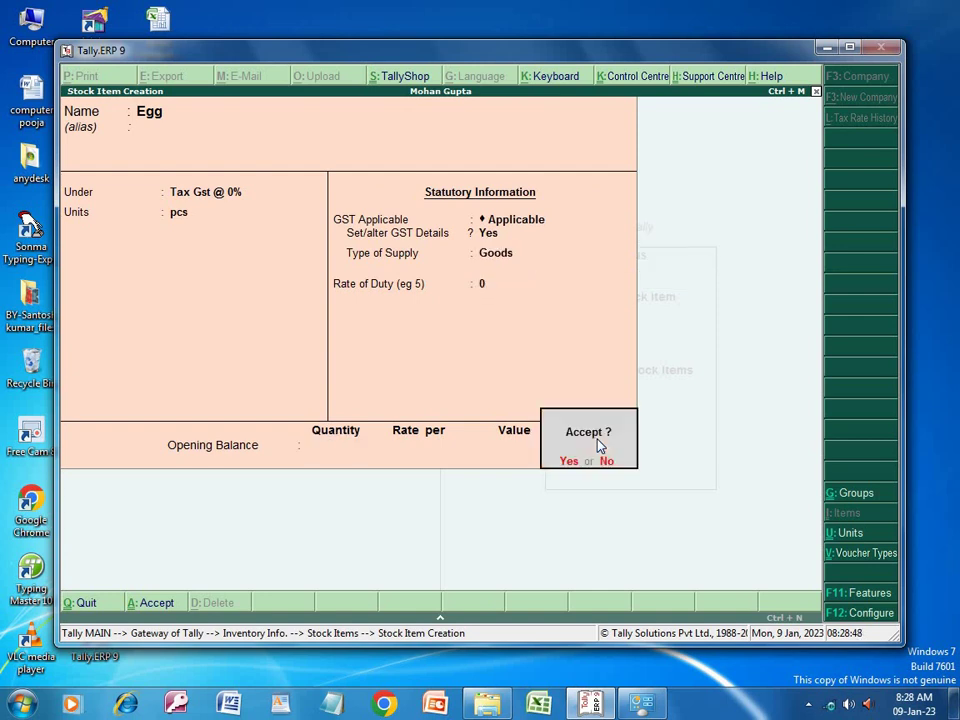
key(Return)
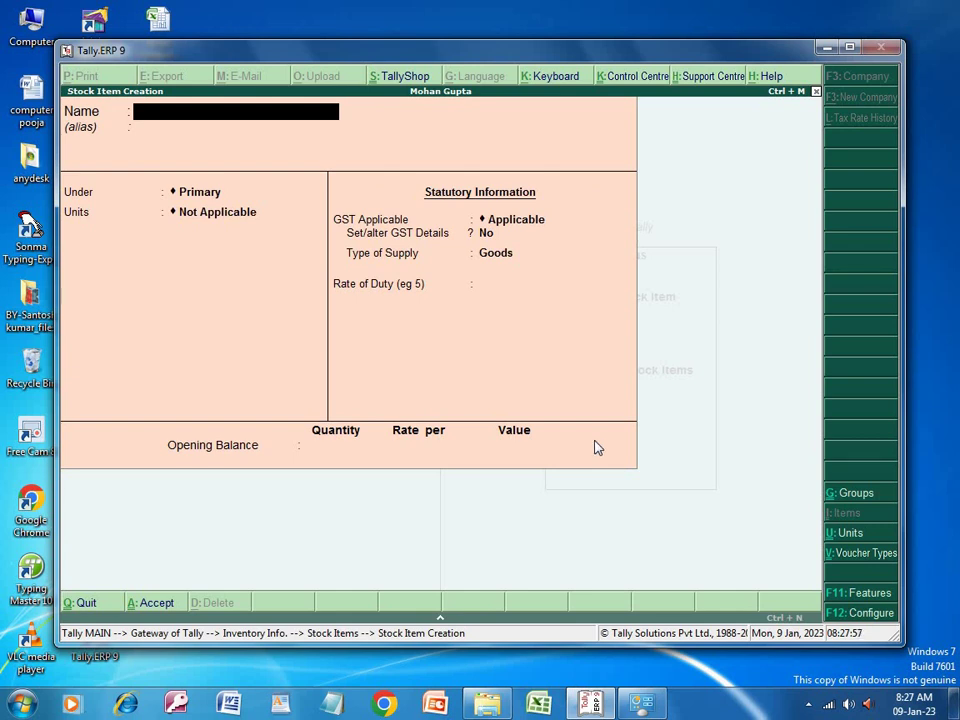
Leave stock item creation and return to the Gateway of Tally main menu.
click(88, 602)
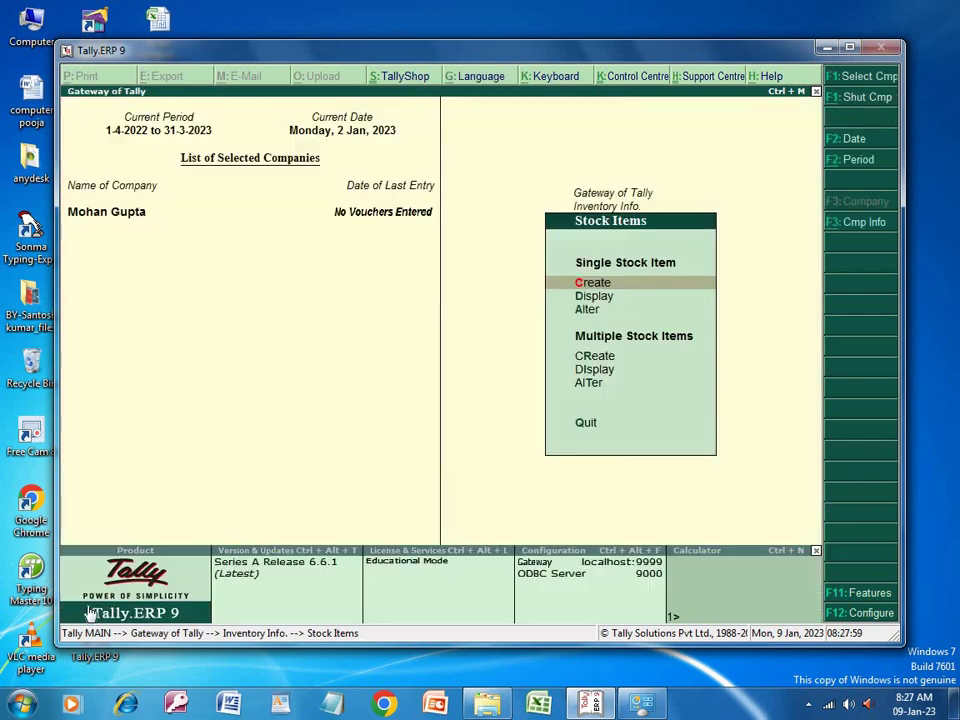
click(589, 424)
click(589, 424)
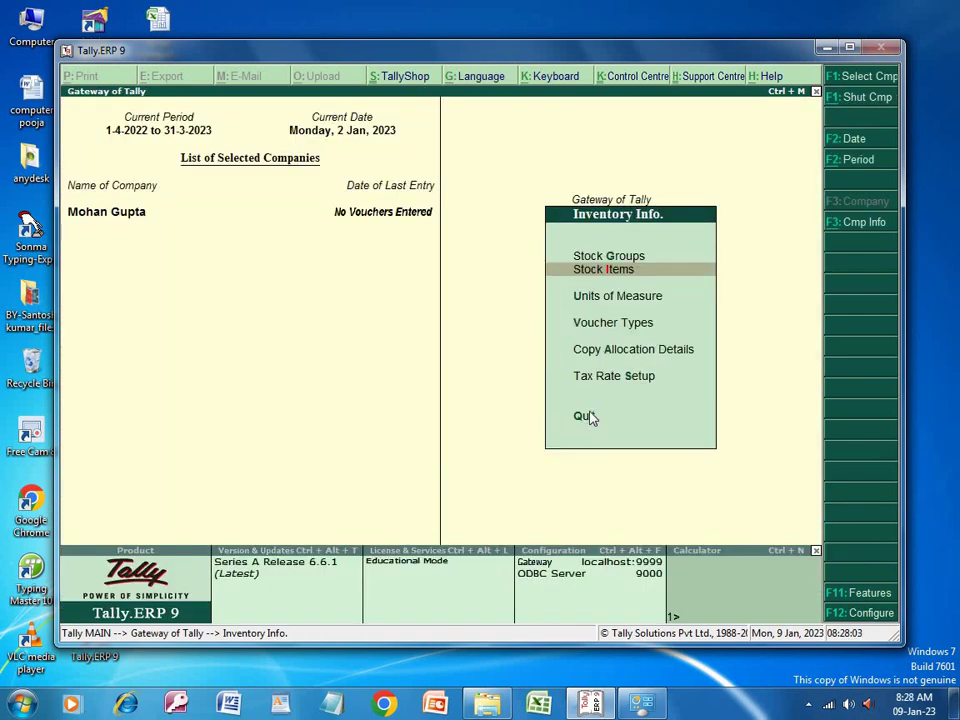
click(589, 420)
click(589, 420)
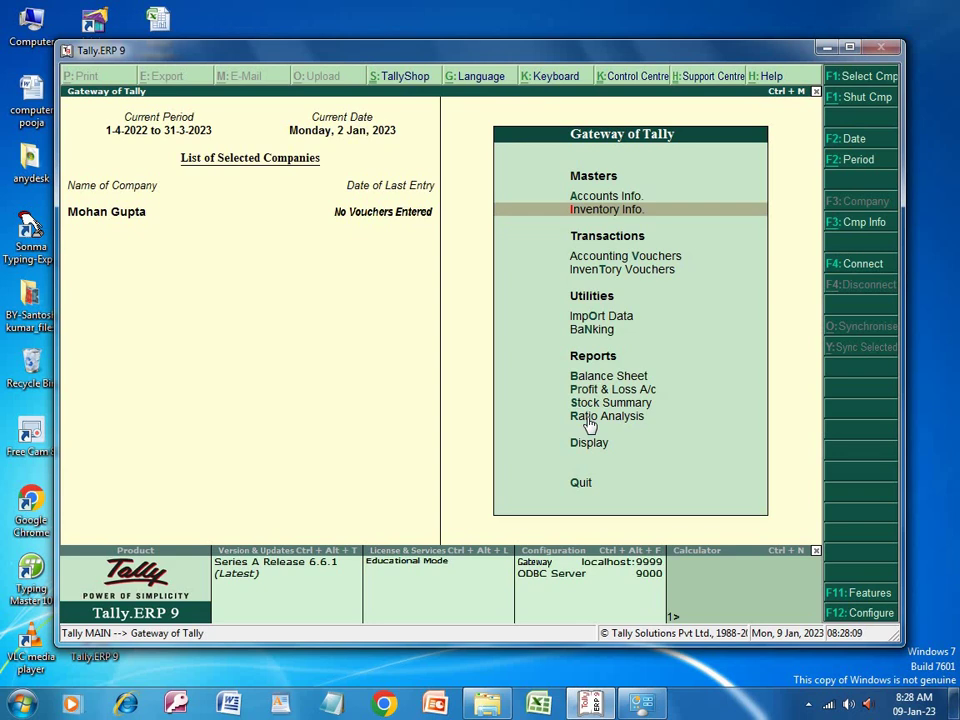
key(Return)
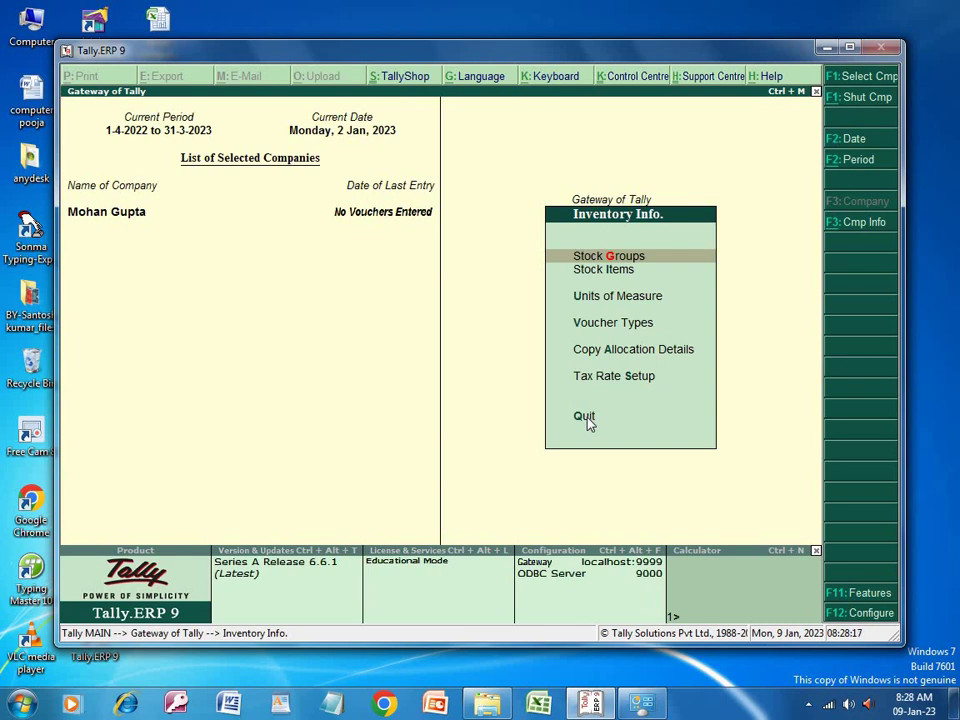
key(u)
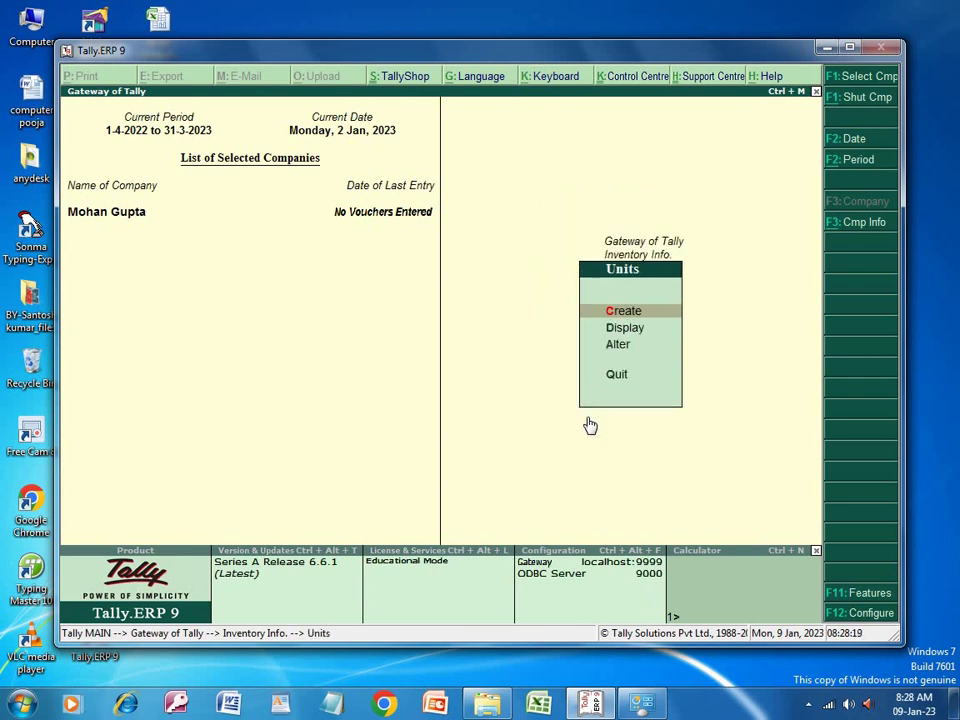
key(c)
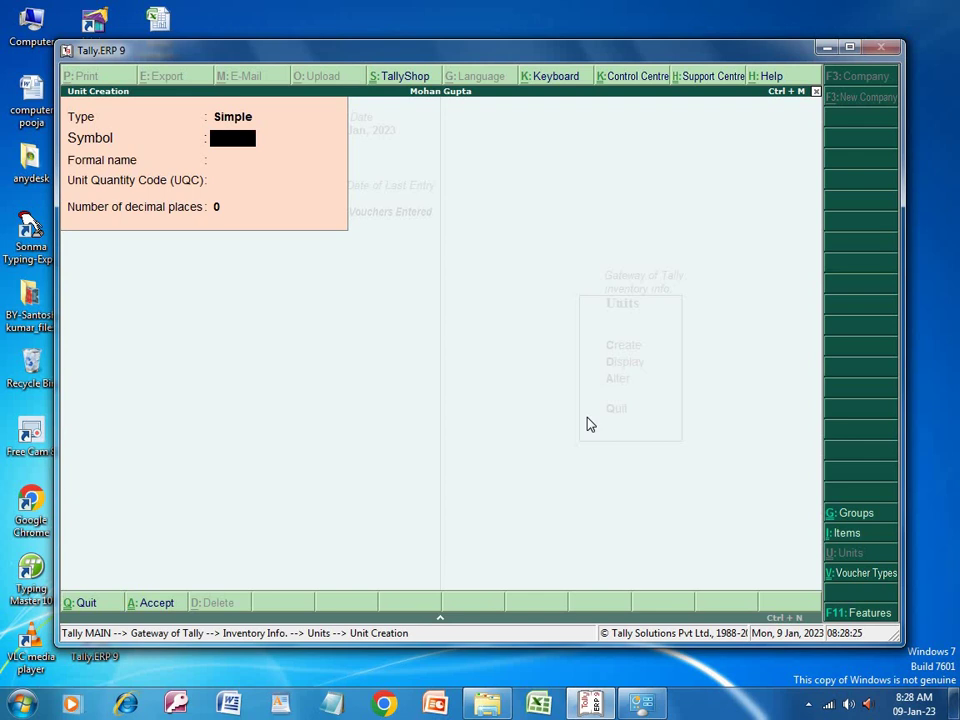
click(109, 603)
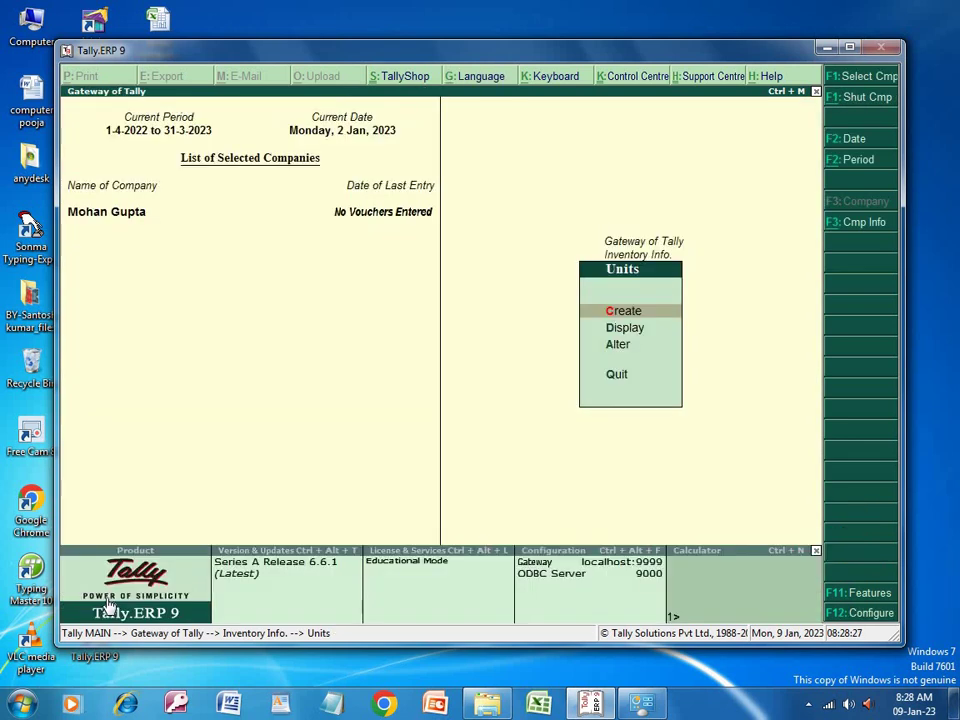
click(617, 379)
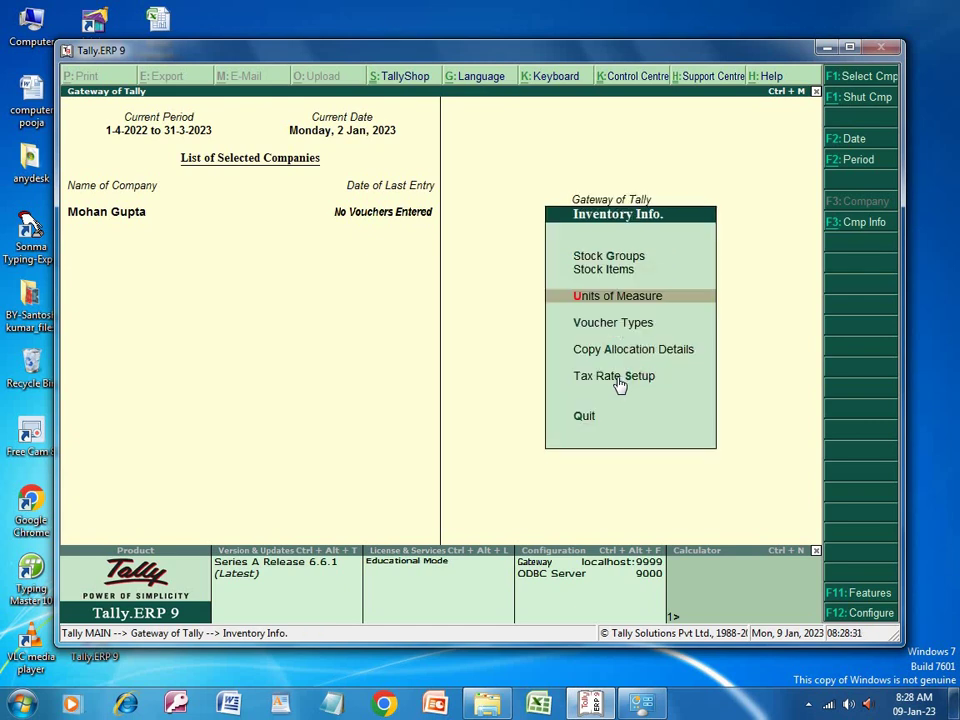
click(586, 416)
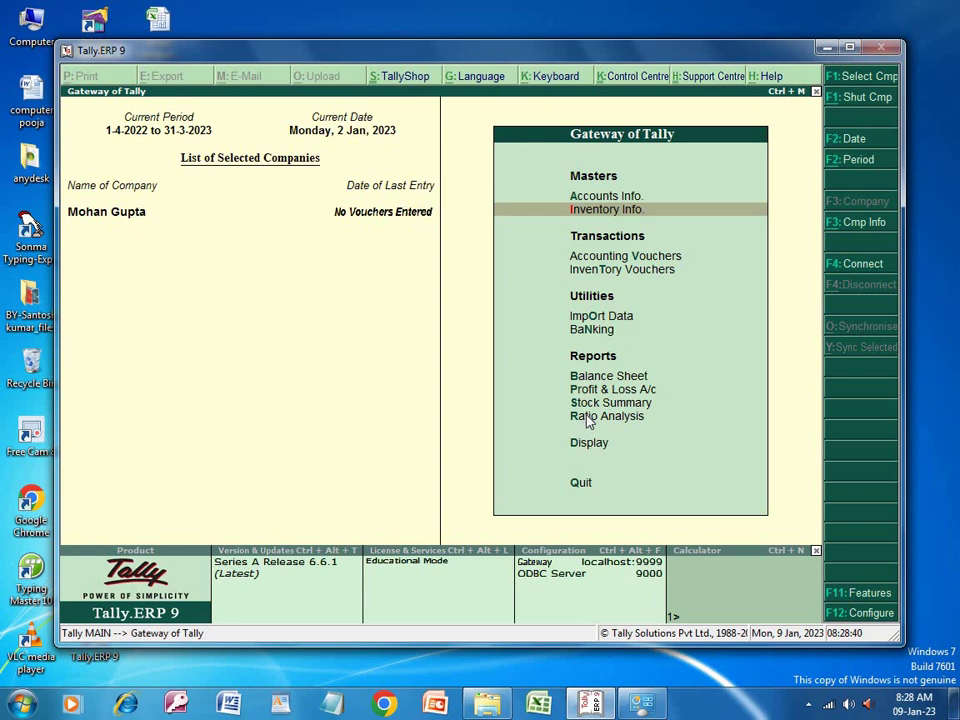
Start a new simple unit of measure under Inventory Info with symbol c and no formal name.
key(Return)
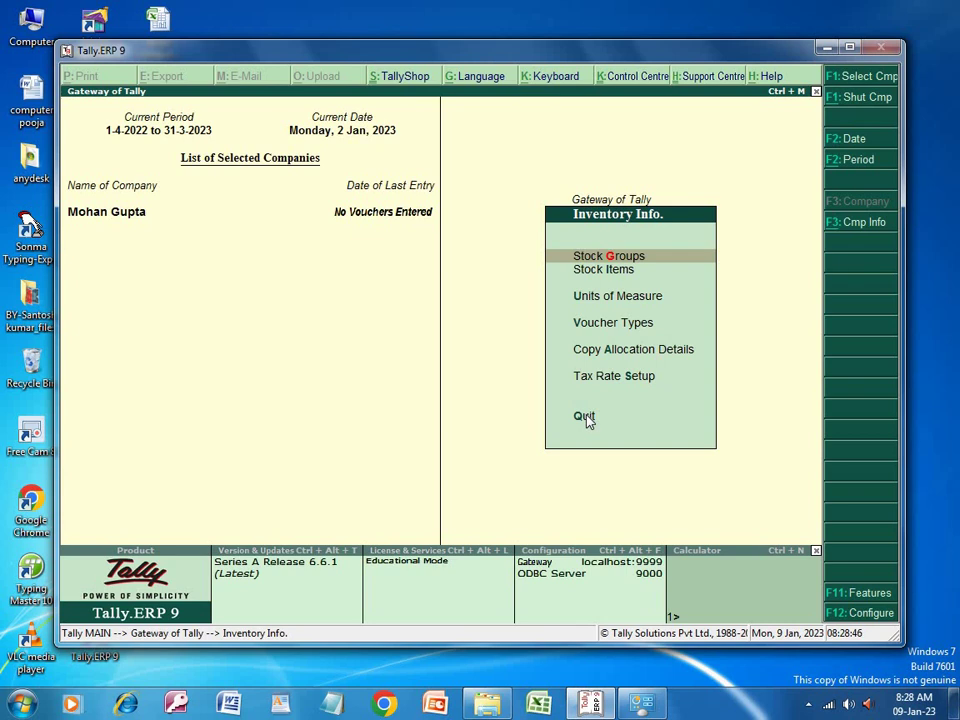
key(u)
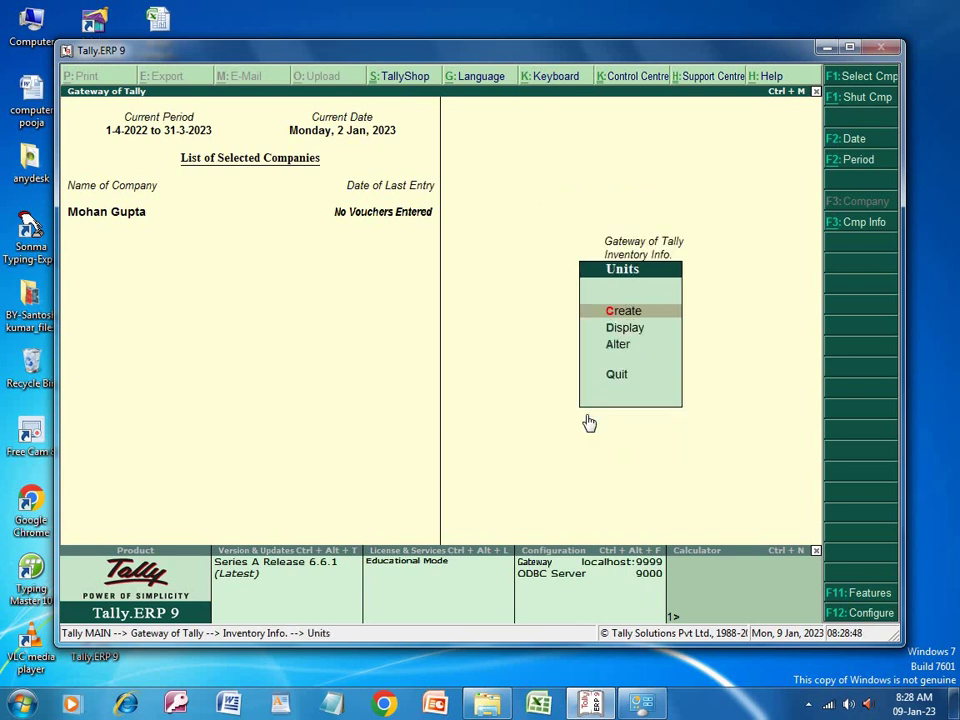
key(c)
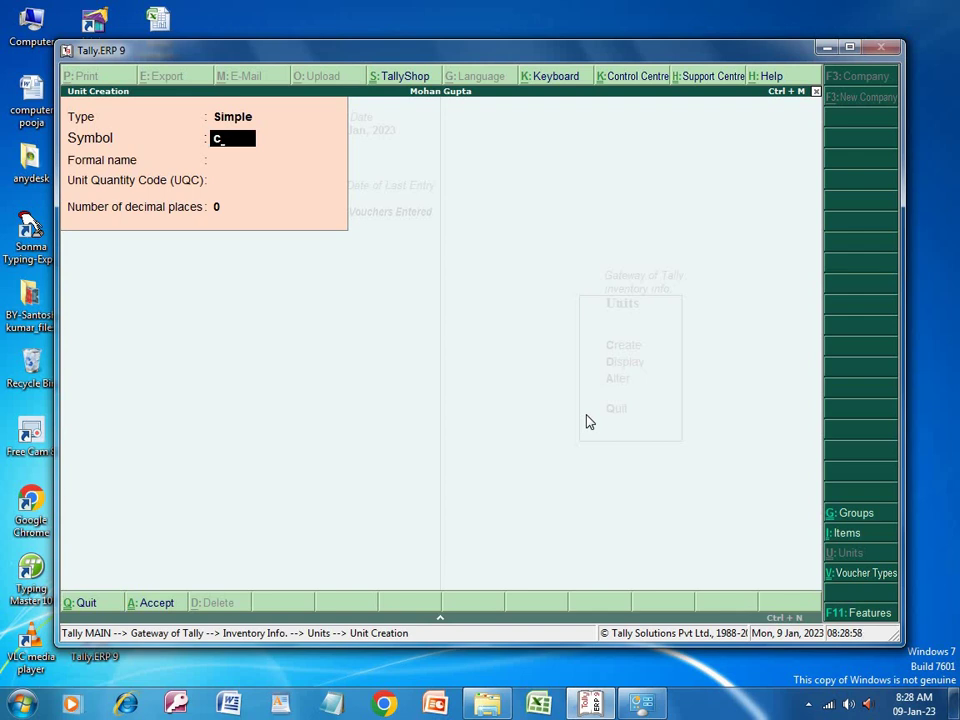
key(Return)
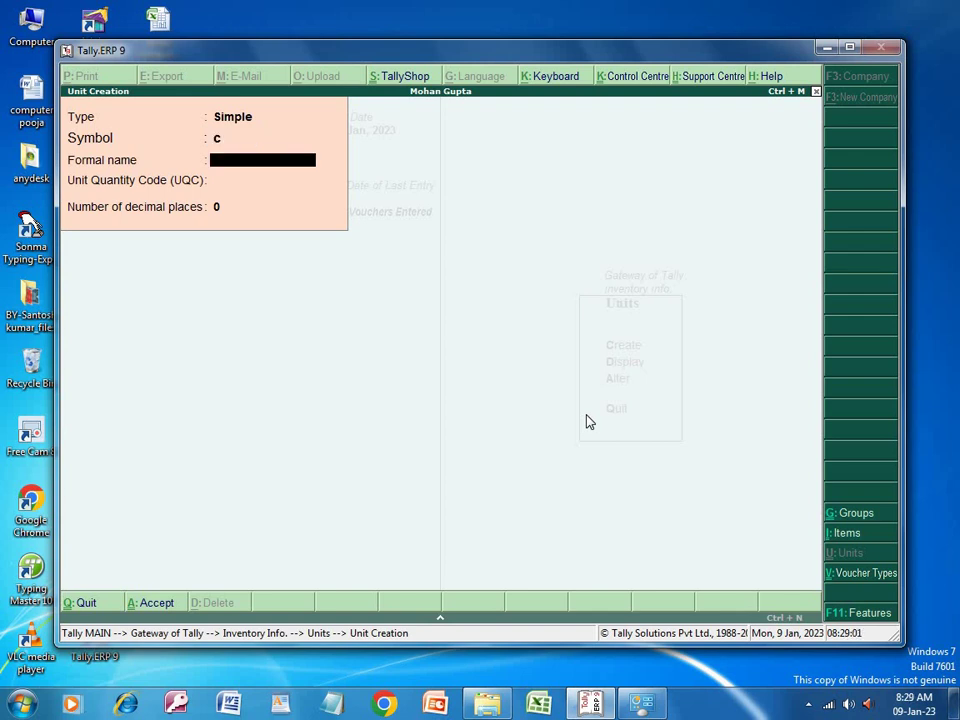
key(Return)
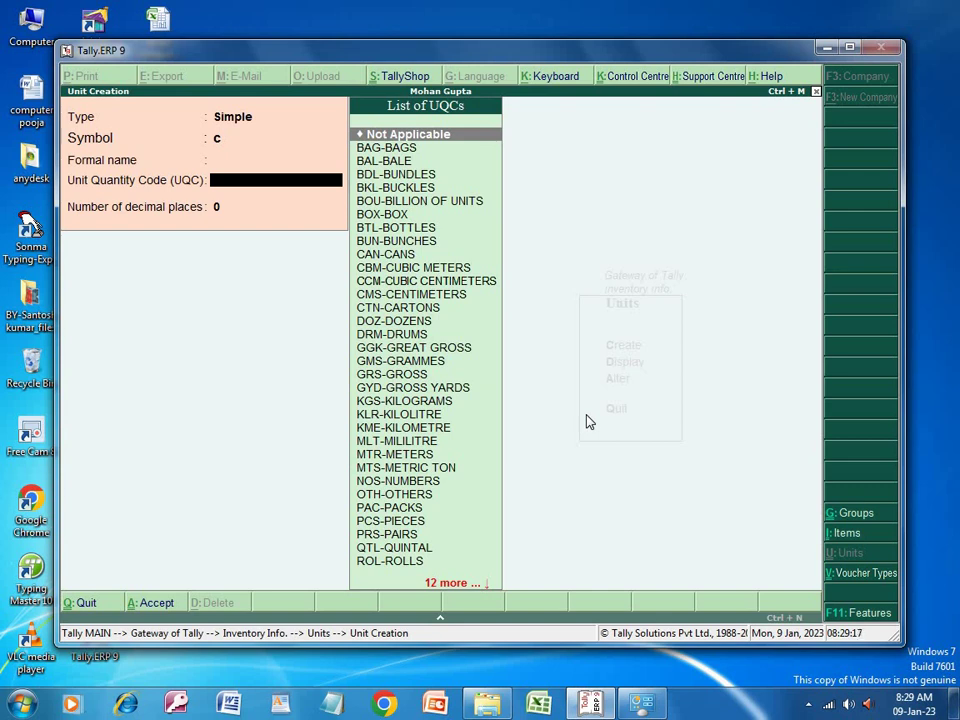
Choose CAN-CANS as the new unit's unit quantity code.
key(Down)
key(Down)
key(Down)
key(Down)
key(Down)
key(Down)
key(Down)
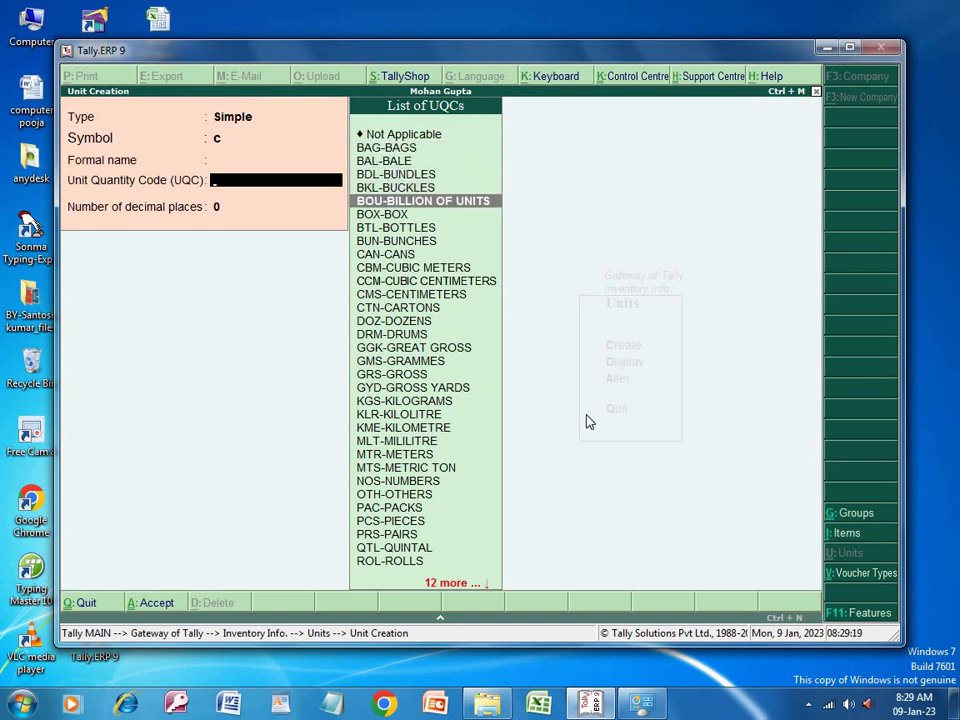
key(Down)
key(Down)
key(Down)
key(Down)
key(Down)
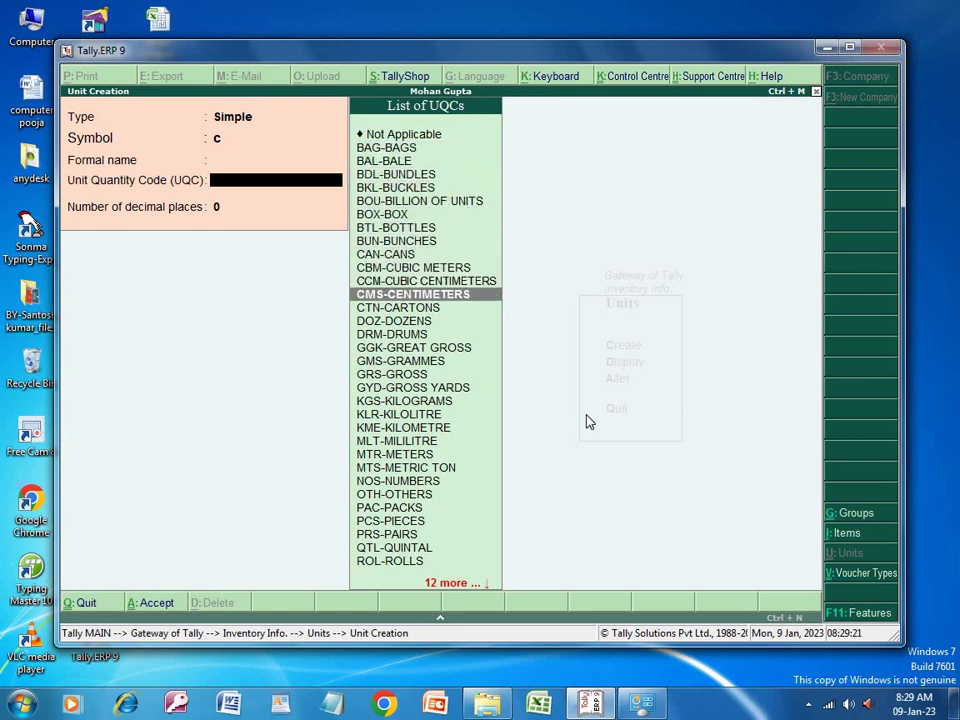
key(Up)
key(Up)
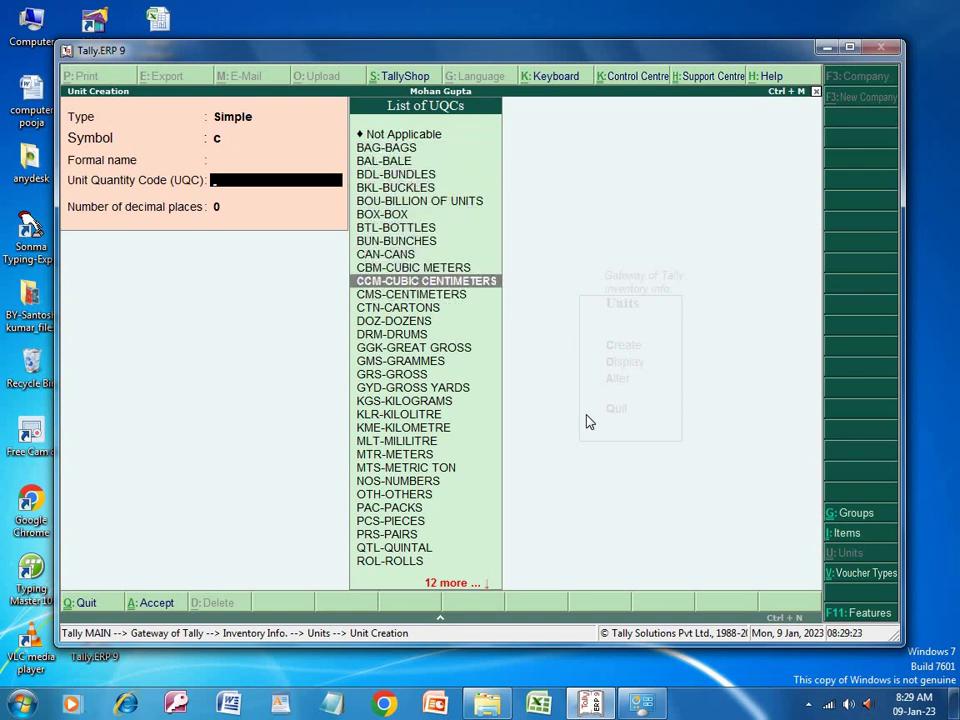
key(Up)
key(Return)
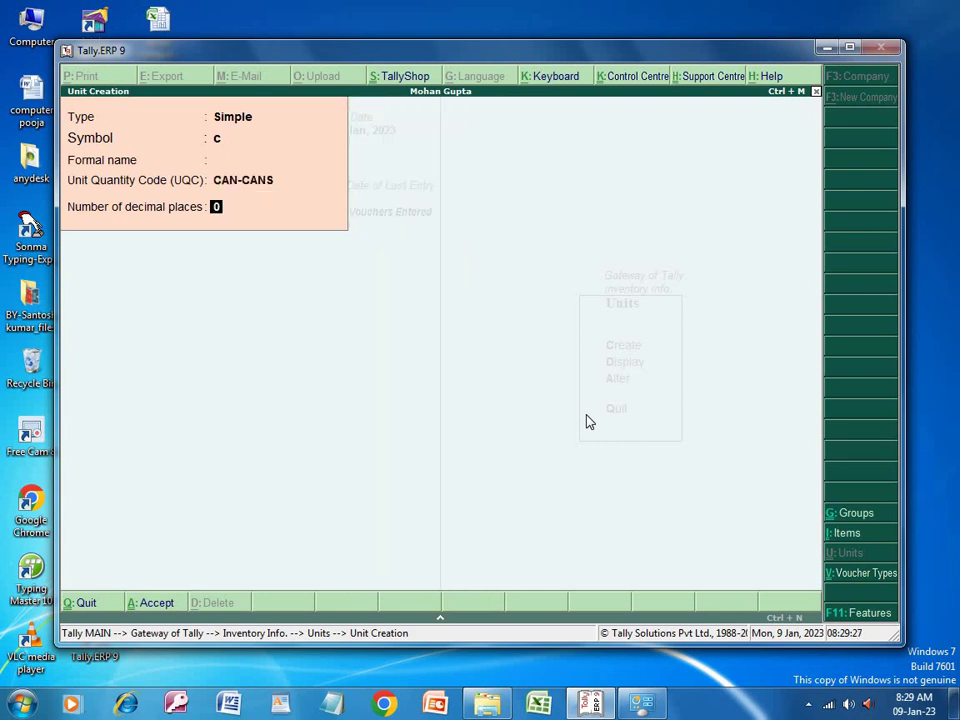
Go back through the unit's fields, keep its type Simple, change the symbol to can and enter the formal name Cans.
key(BackSpace)
key(BackSpace)
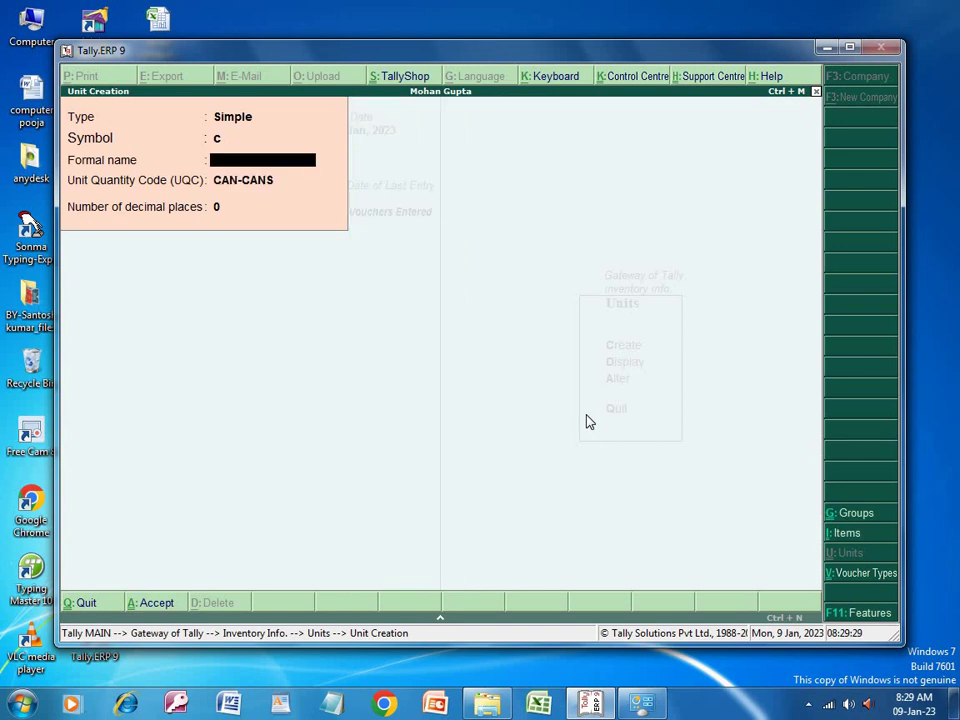
key(BackSpace)
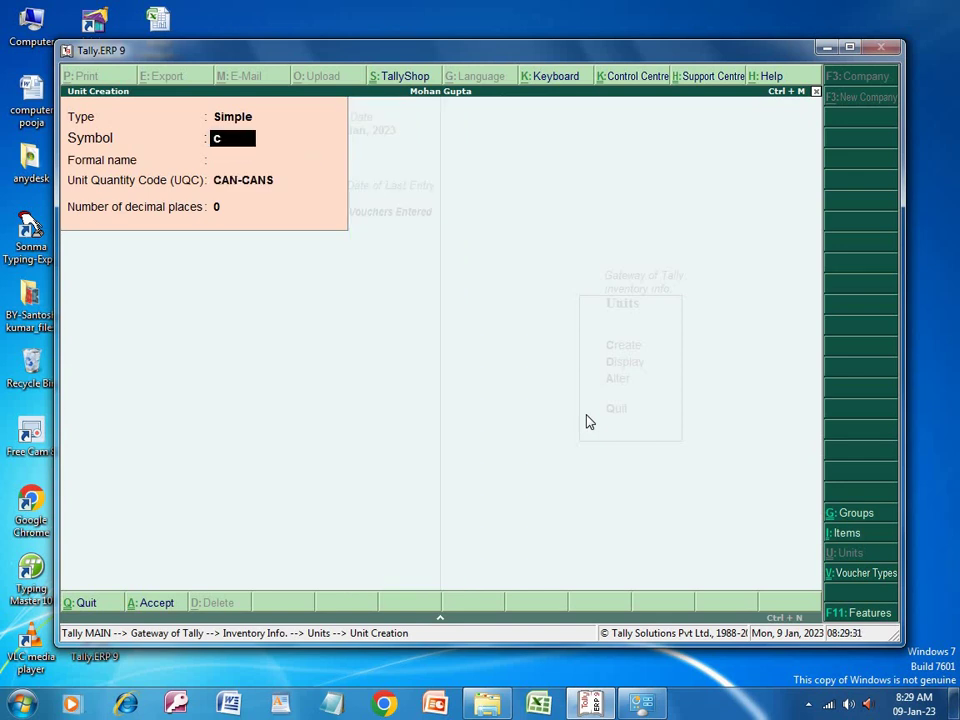
key(BackSpace)
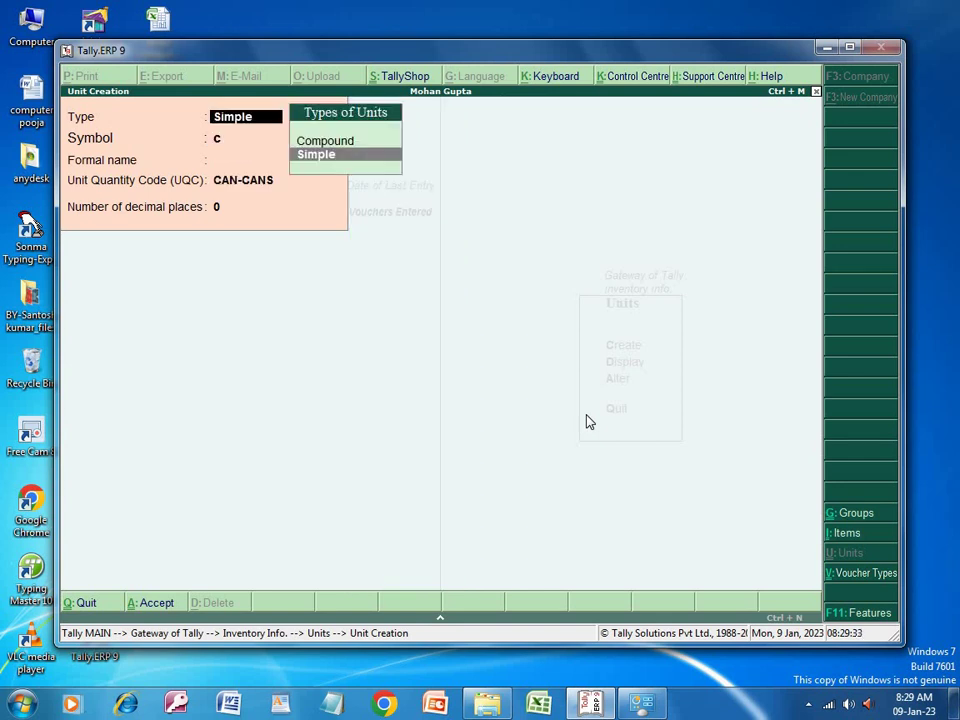
key(Return)
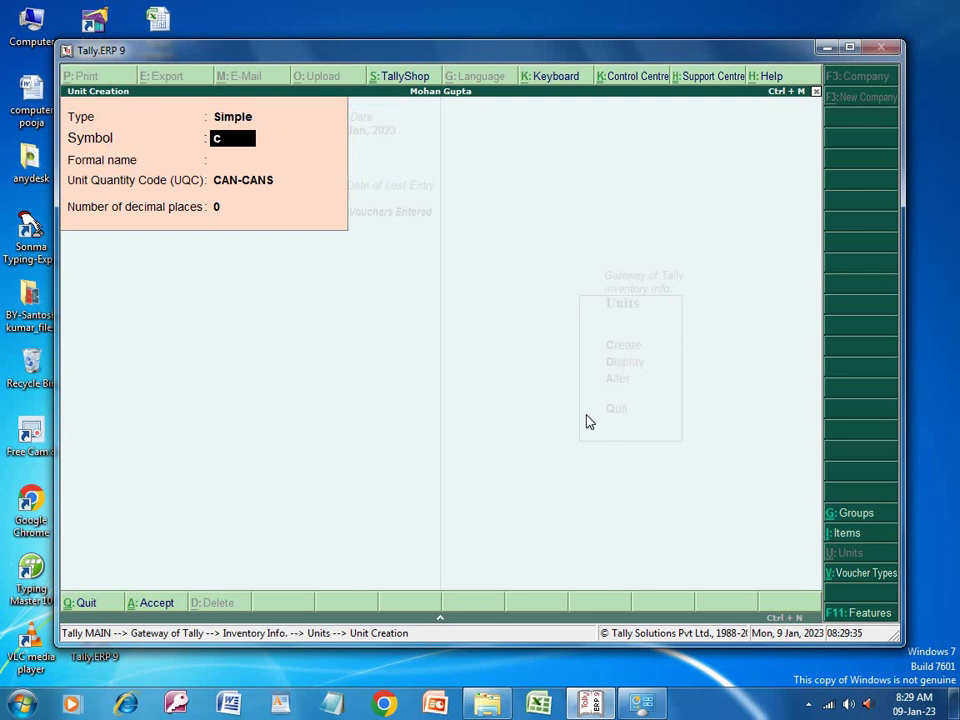
key(BackSpace)
text(can)
key(Return)
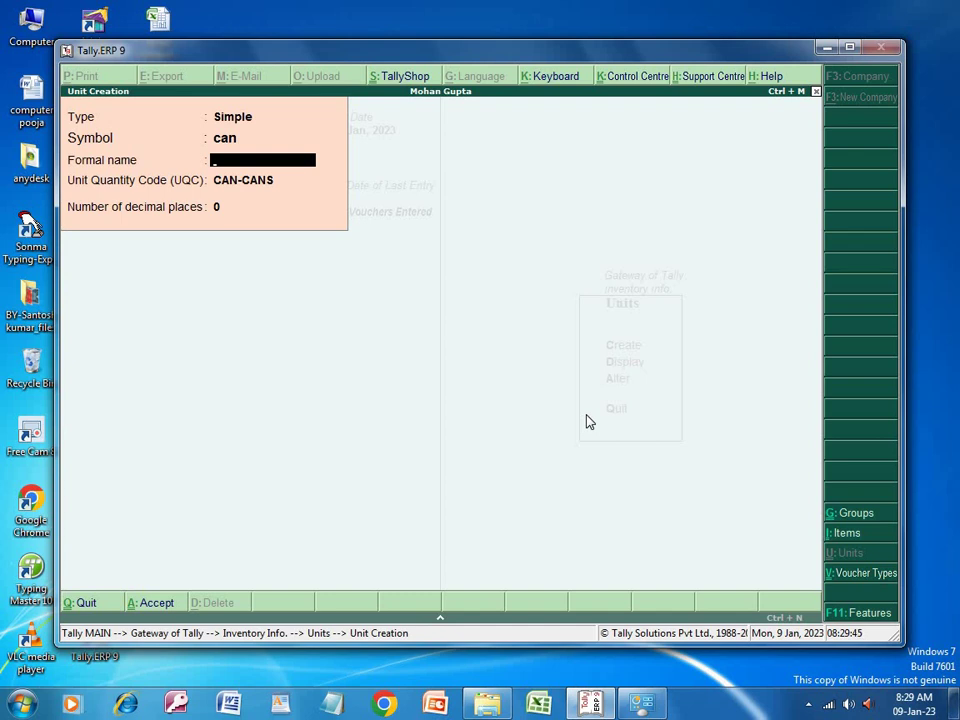
text(Cans)
key(Return)
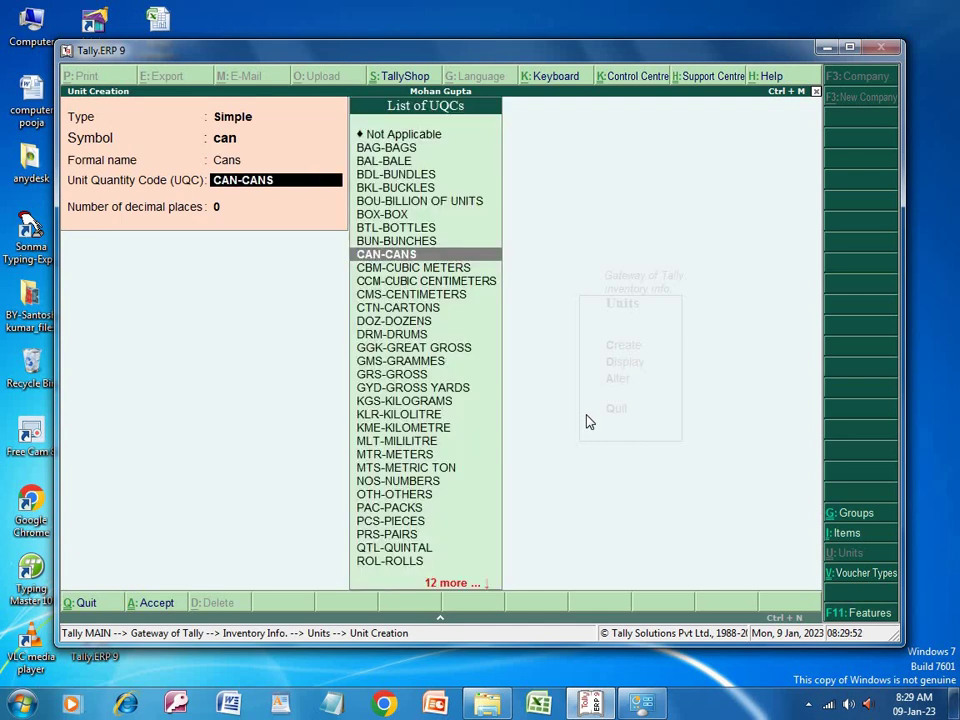
Keep unit quantity code CAN-CANS and 0 decimal places for the can unit and save it.
key(Return)
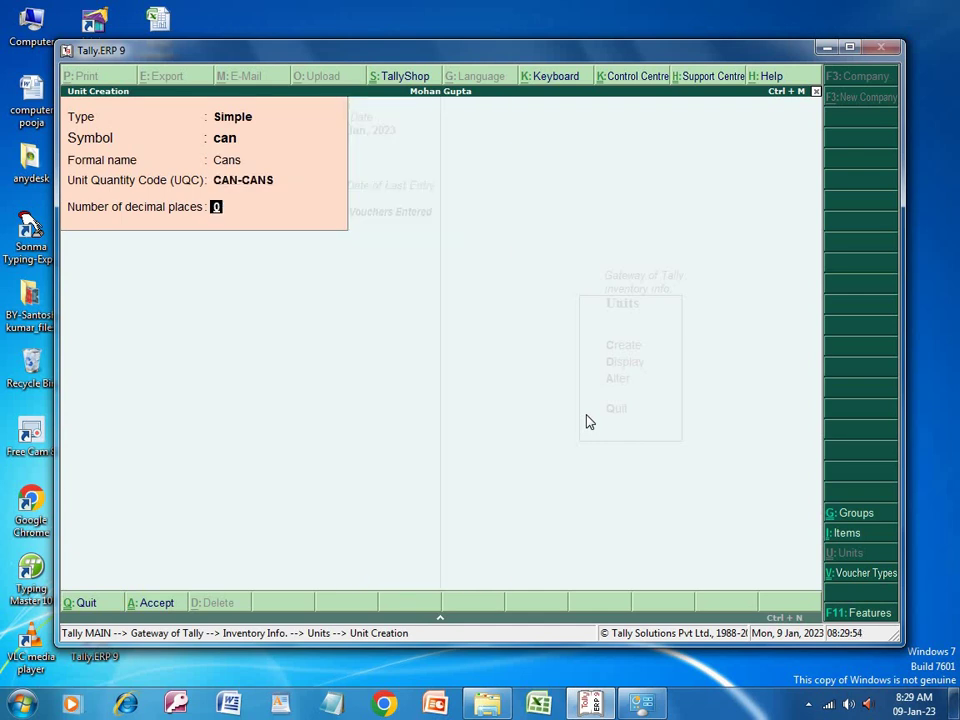
key(Return)
key(Return)
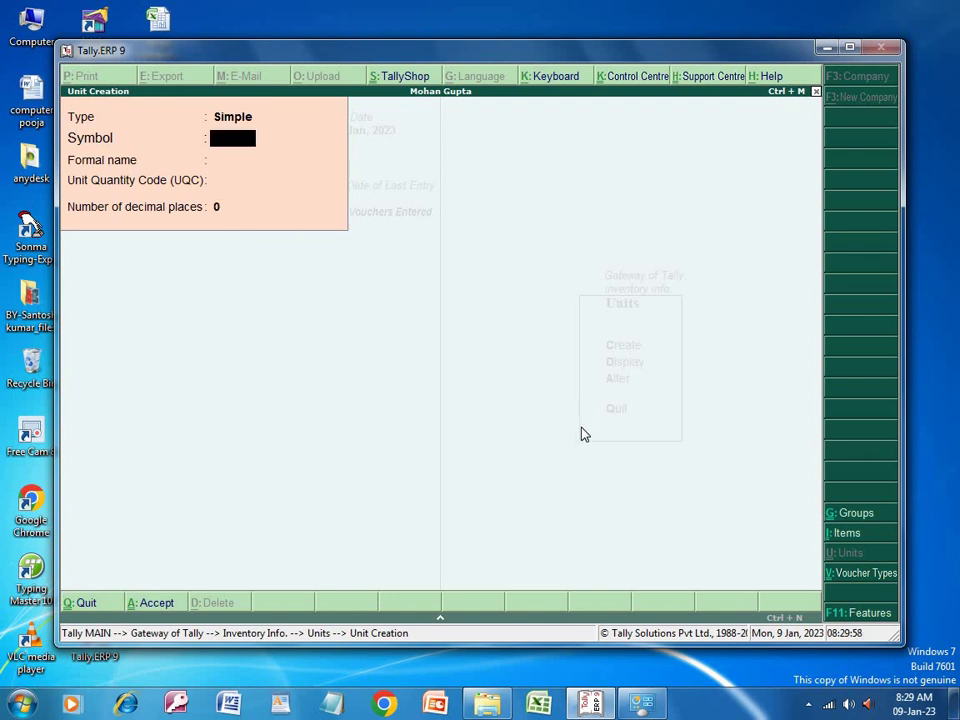
Leave the unit and inventory masters and open a new purchase voucher through Accounting Vouchers.
click(86, 605)
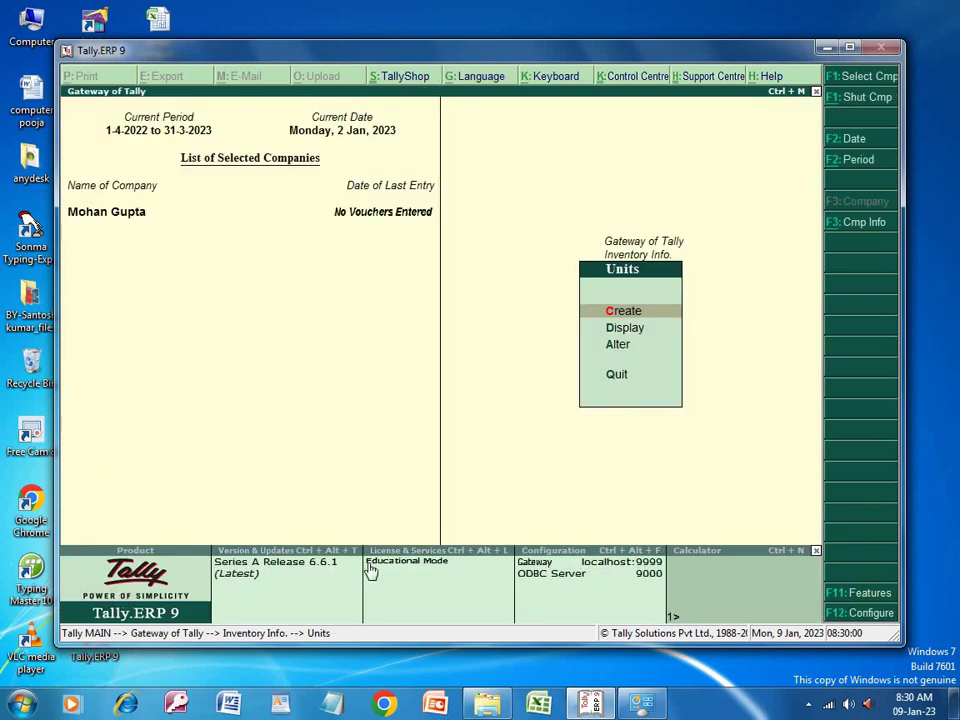
click(618, 376)
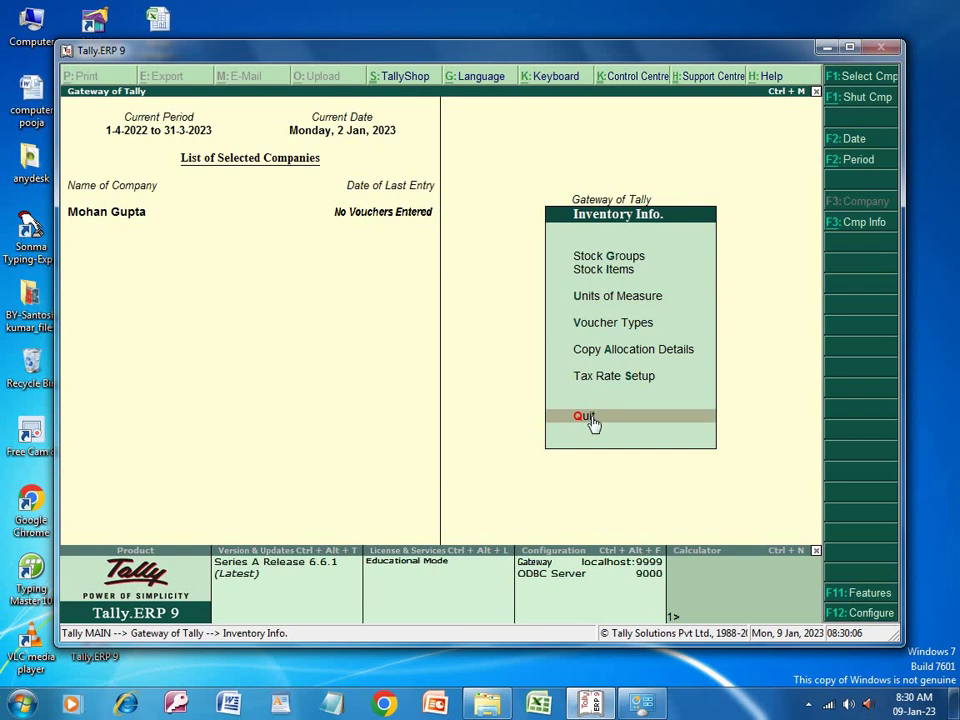
click(591, 421)
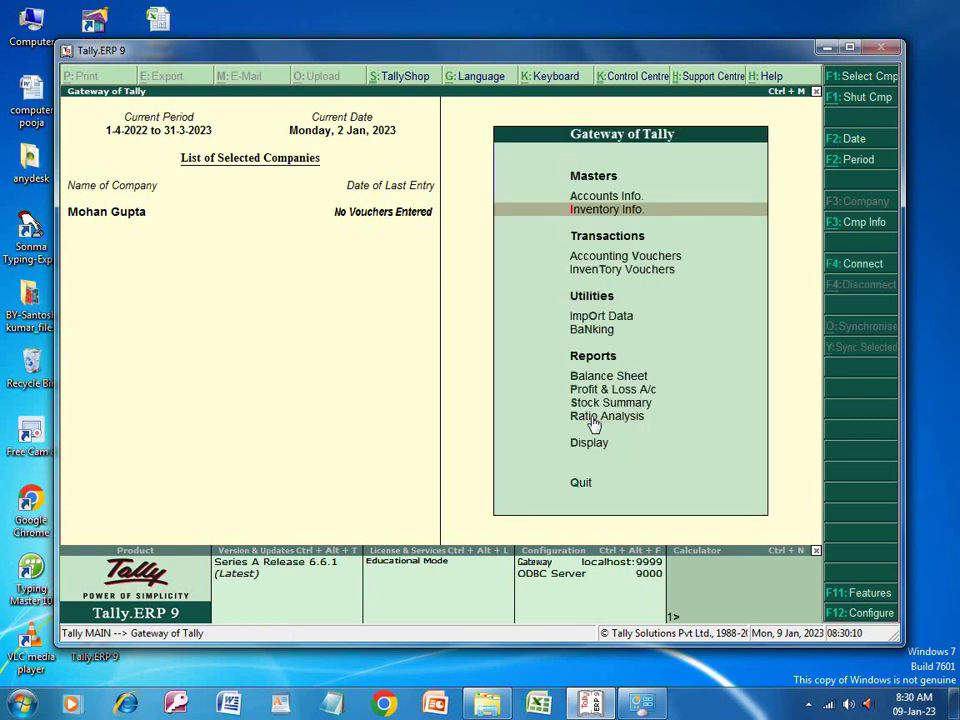
key(Up)
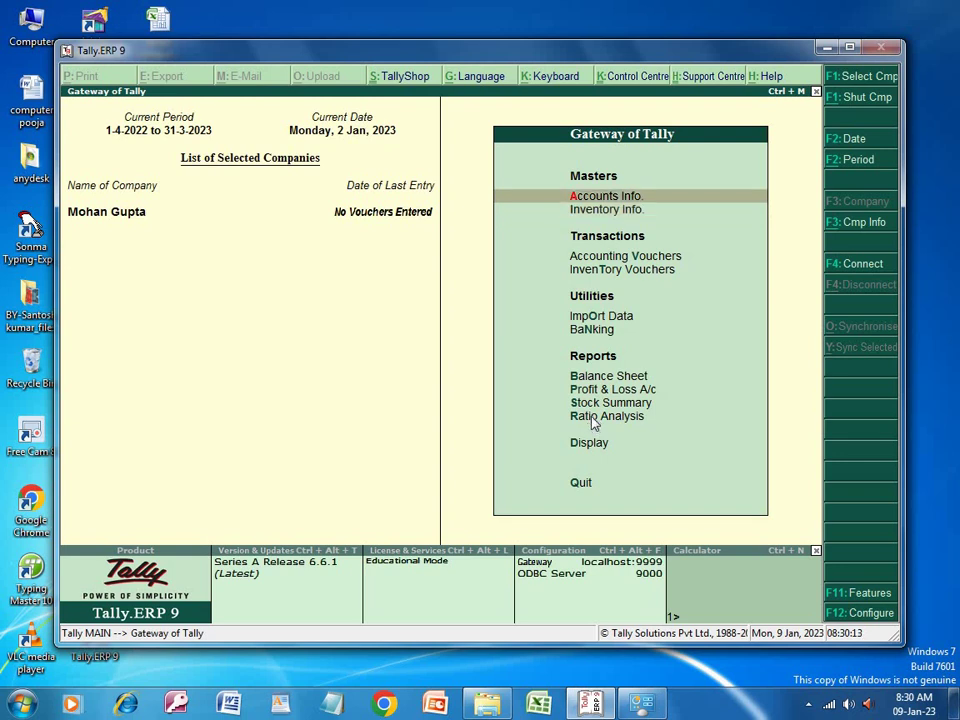
key(Down)
key(Down)
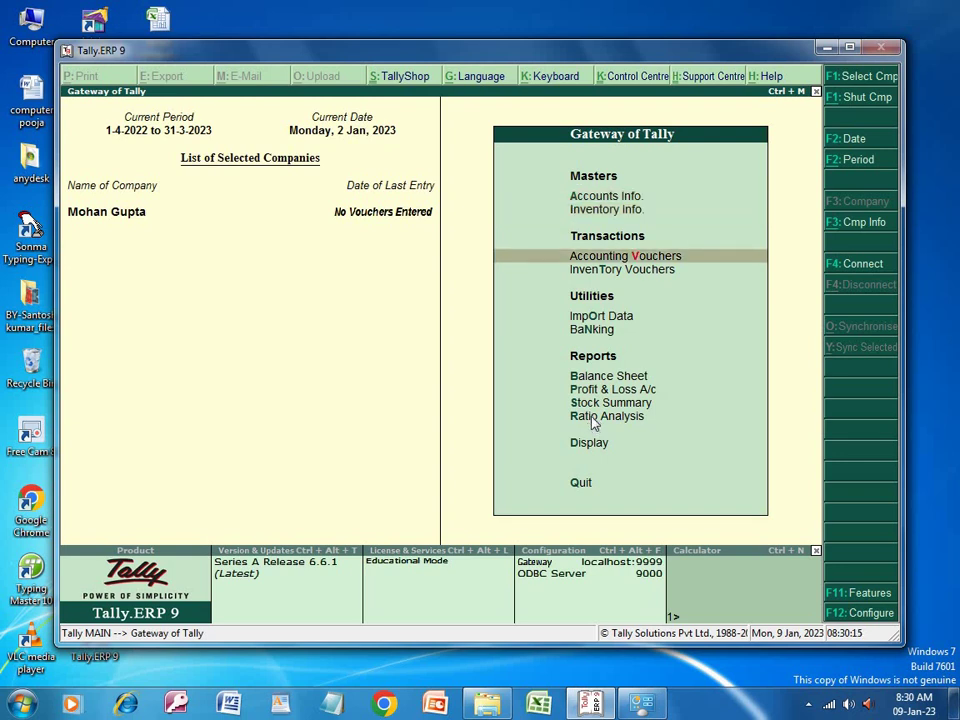
key(Return)
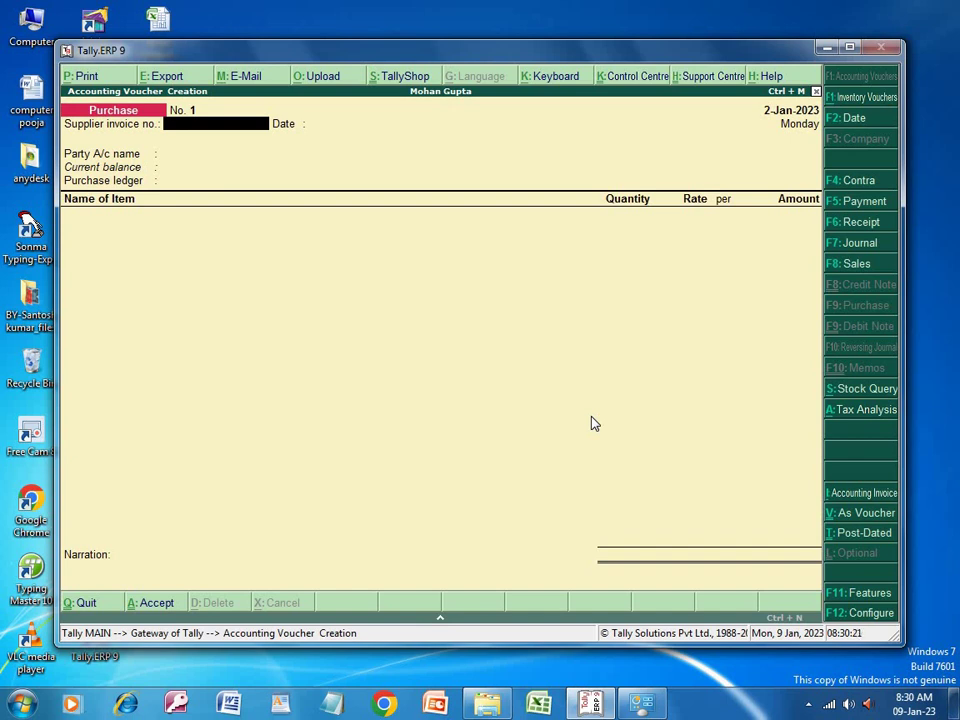
Enter supplier invoice number 12345, keep the invoice date 2-Jan-2023 and choose Renvo Pvt as the purchase voucher's party account.
text(12345)
key(Return)
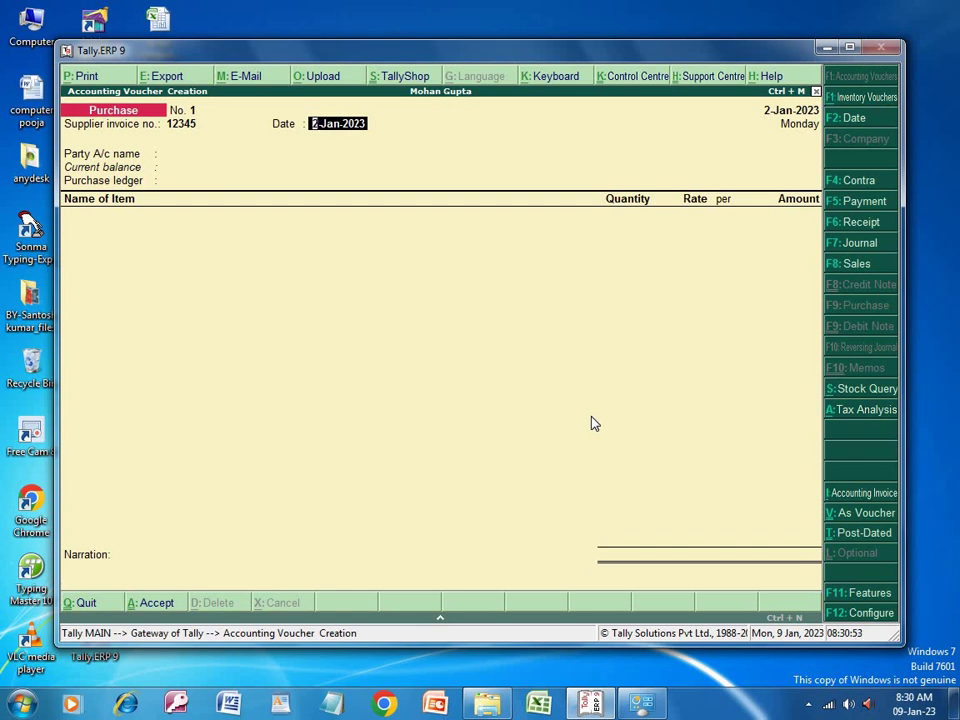
key(Return)
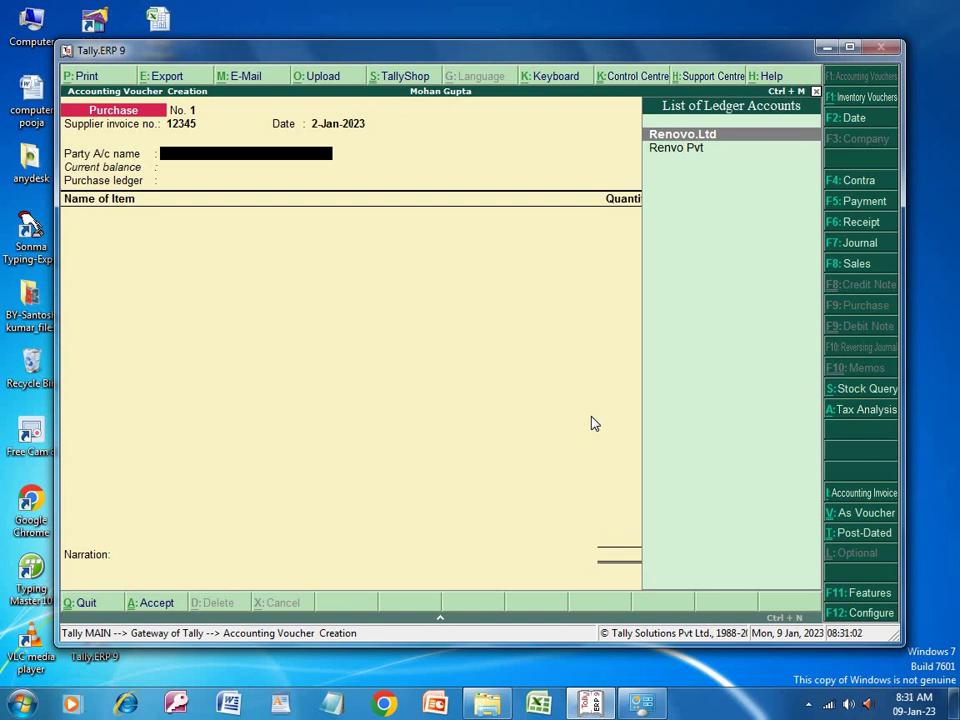
key(Down)
key(Return)
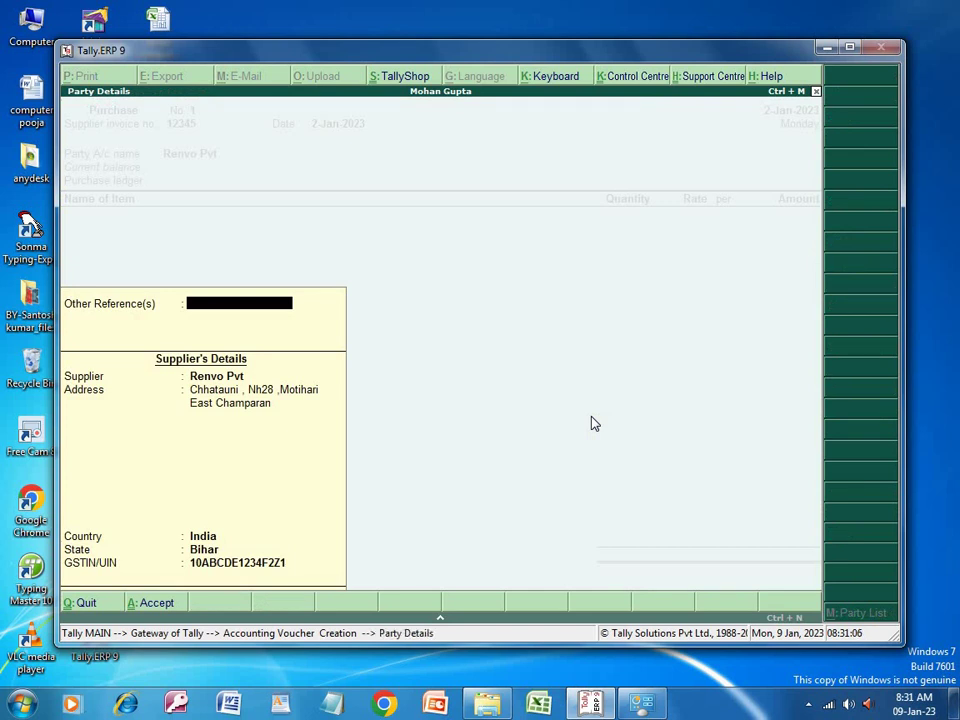
Accept the supplier's party details as filled in and choose Purchase Exempt as the voucher's purchase ledger.
key(Return)
key(Return)
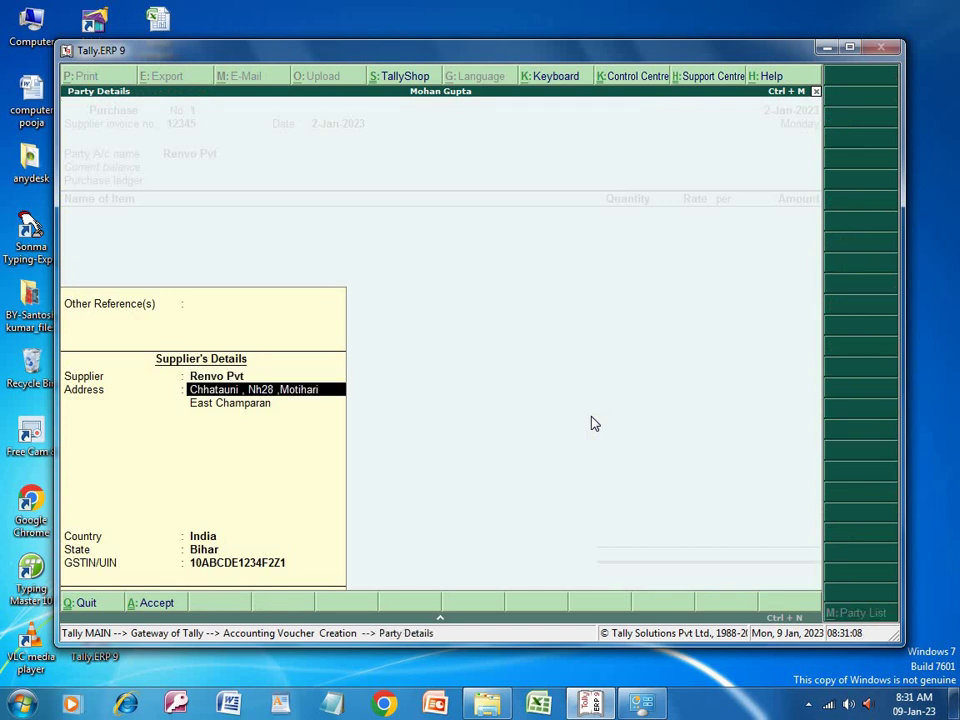
key(Return)
key(Return)
key(Return)
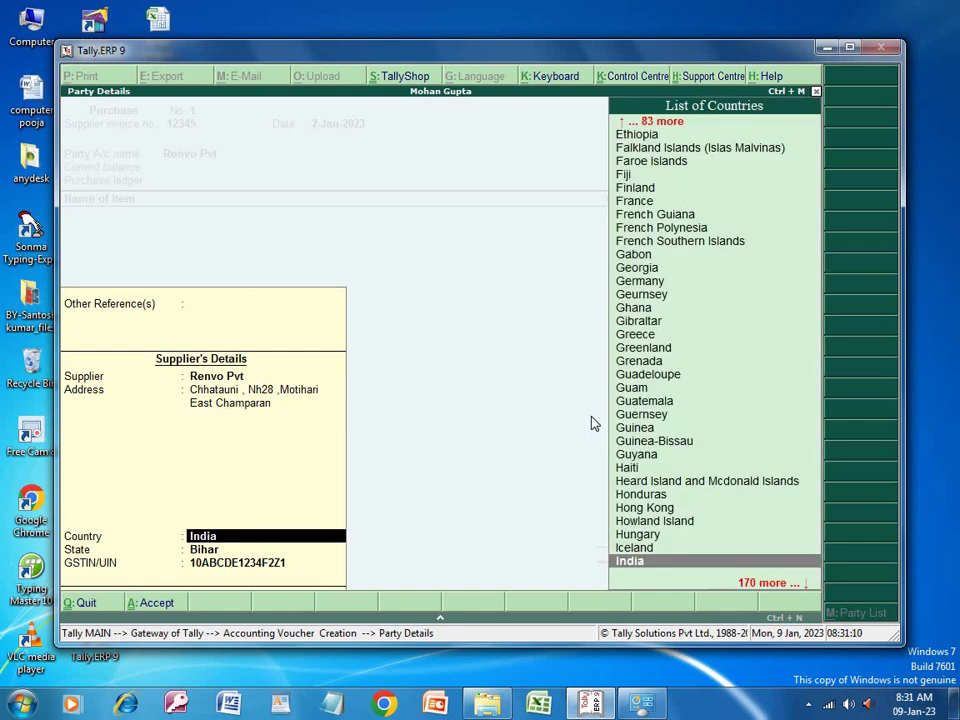
key(Return)
key(Return)
key(Return)
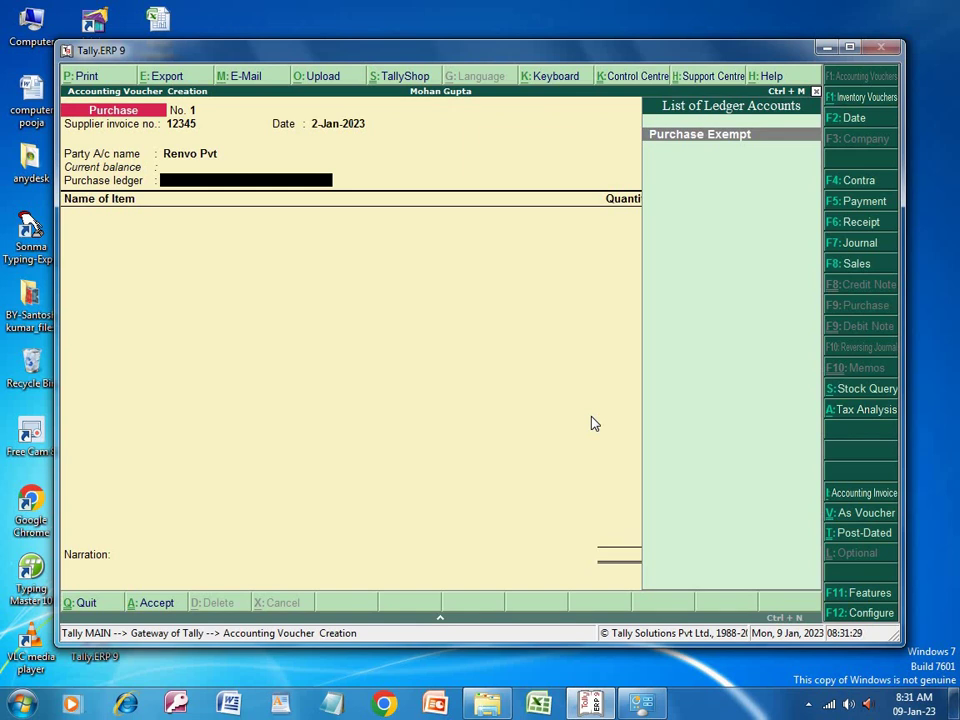
key(Return)
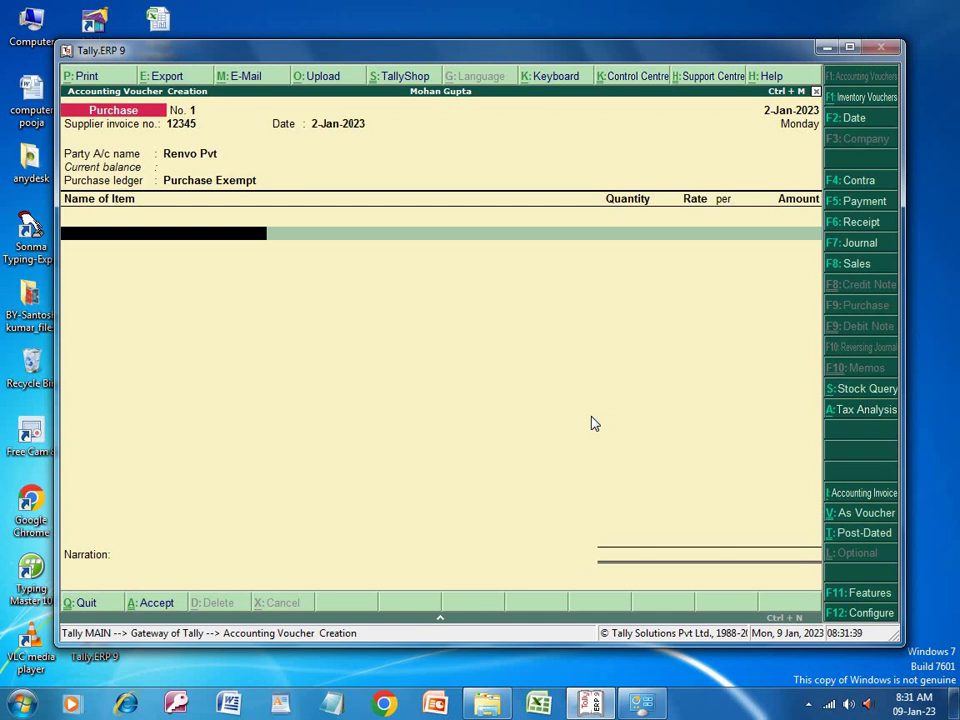
Add the stock item Milk to the purchase with a quantity of 50 klr at a rate of 52 per klr.
text(M)
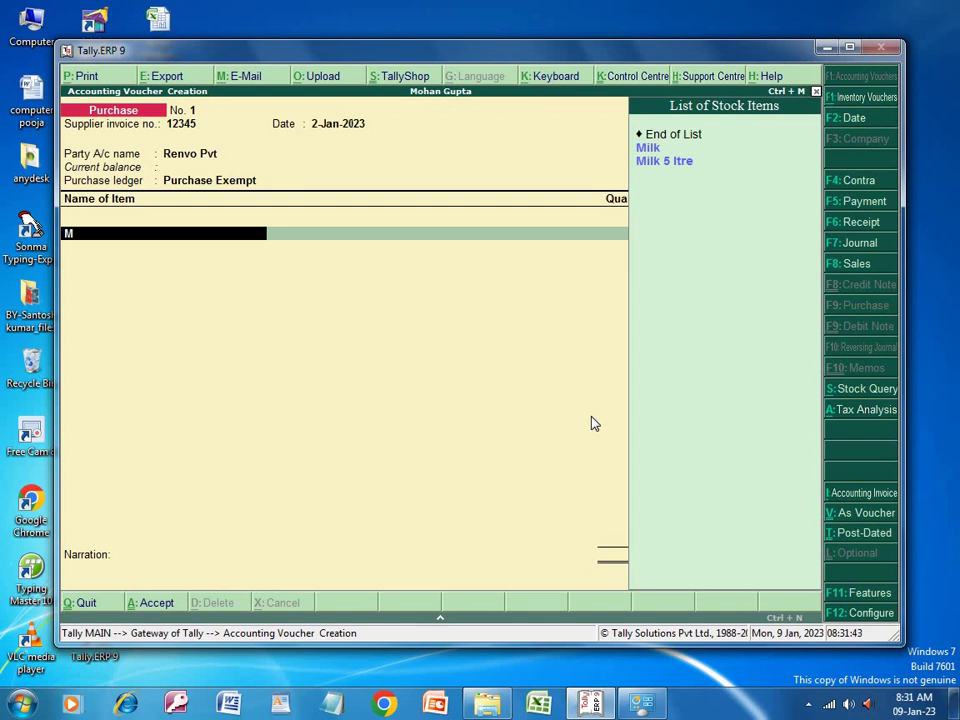
key(Return)
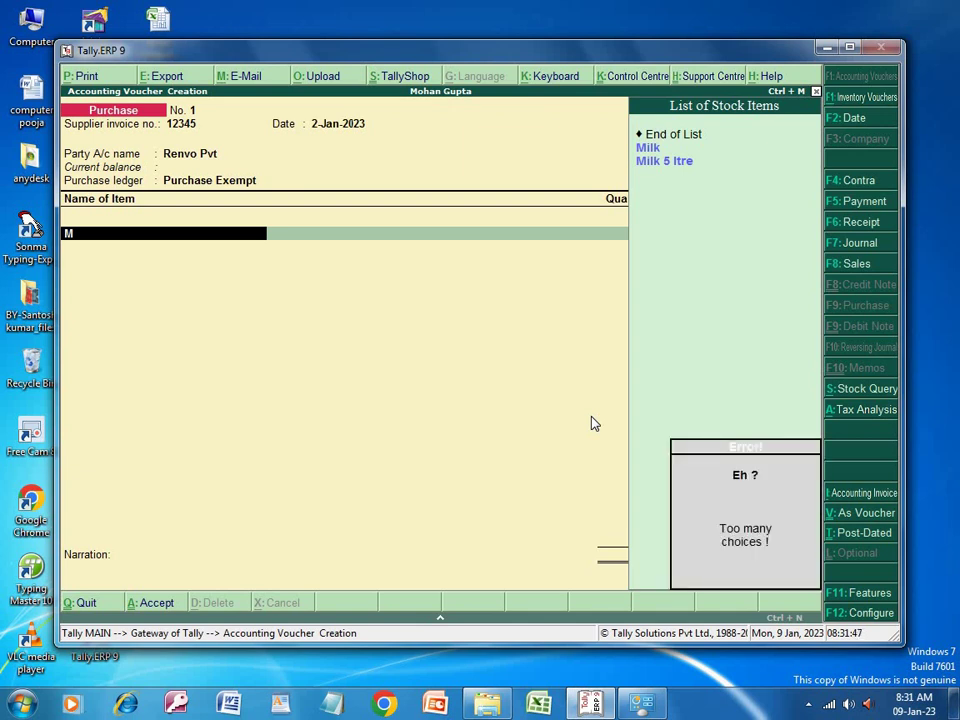
key(BackSpace)
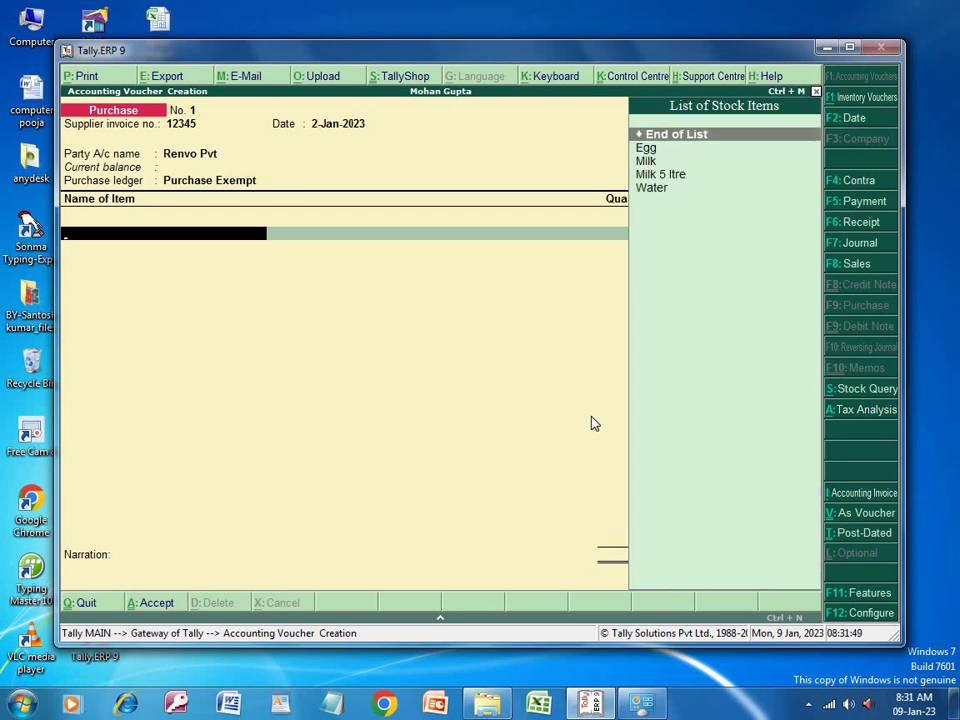
key(Down)
key(Down)
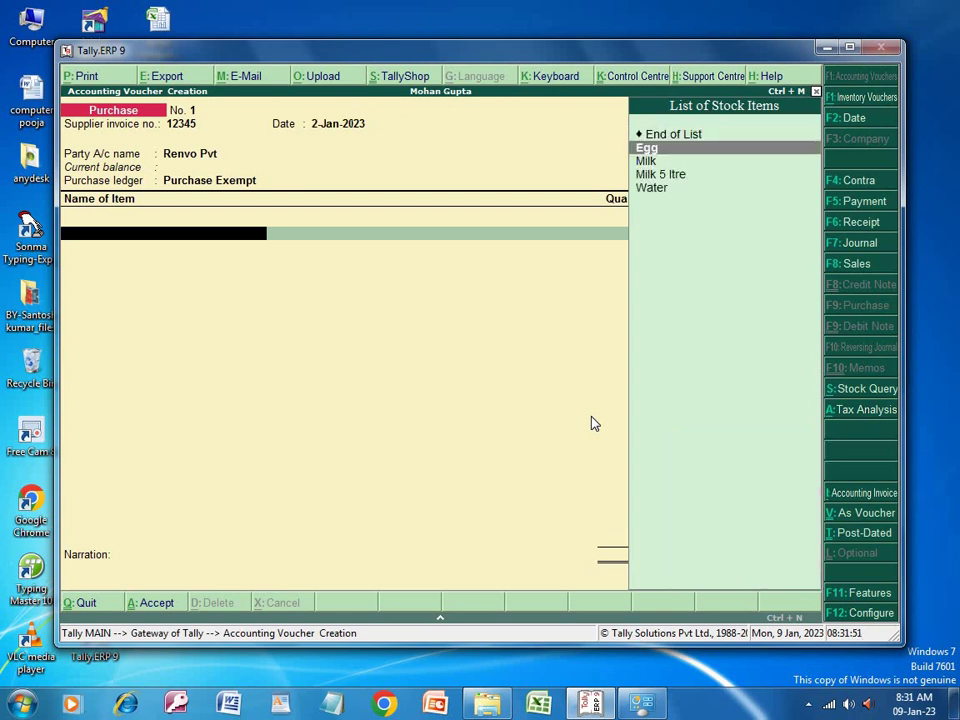
key(Return)
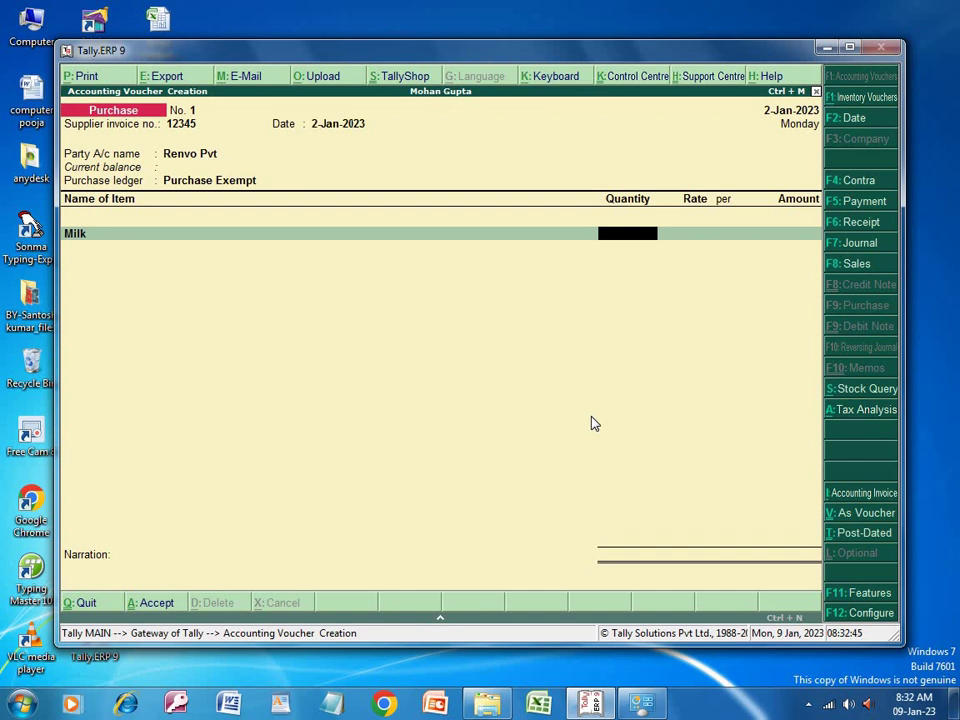
text(50)
key(Return)
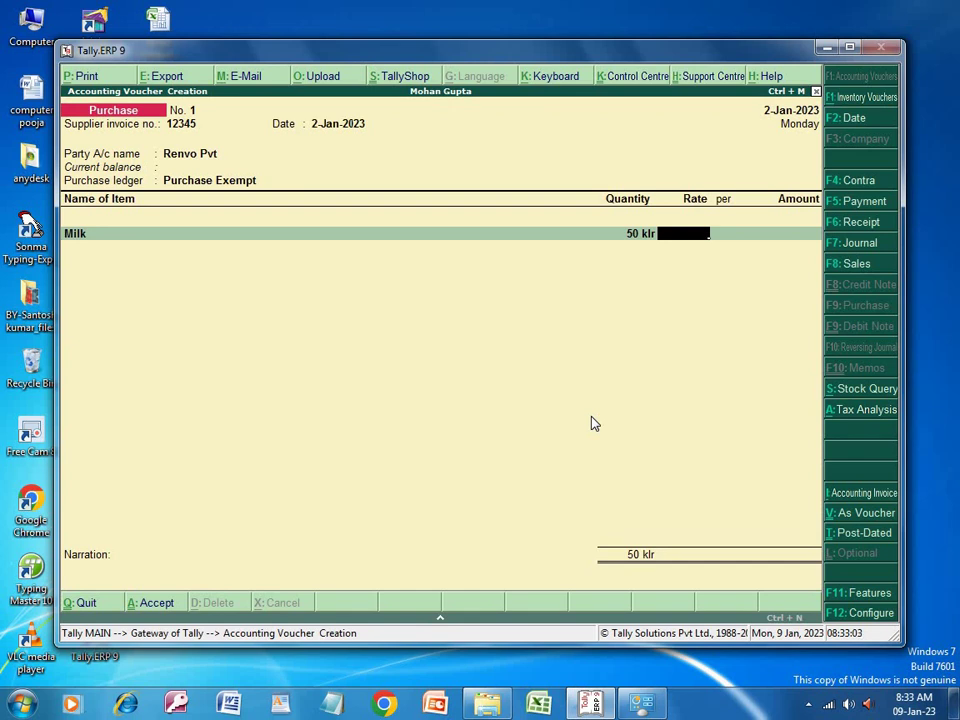
text(52)
key(Return)
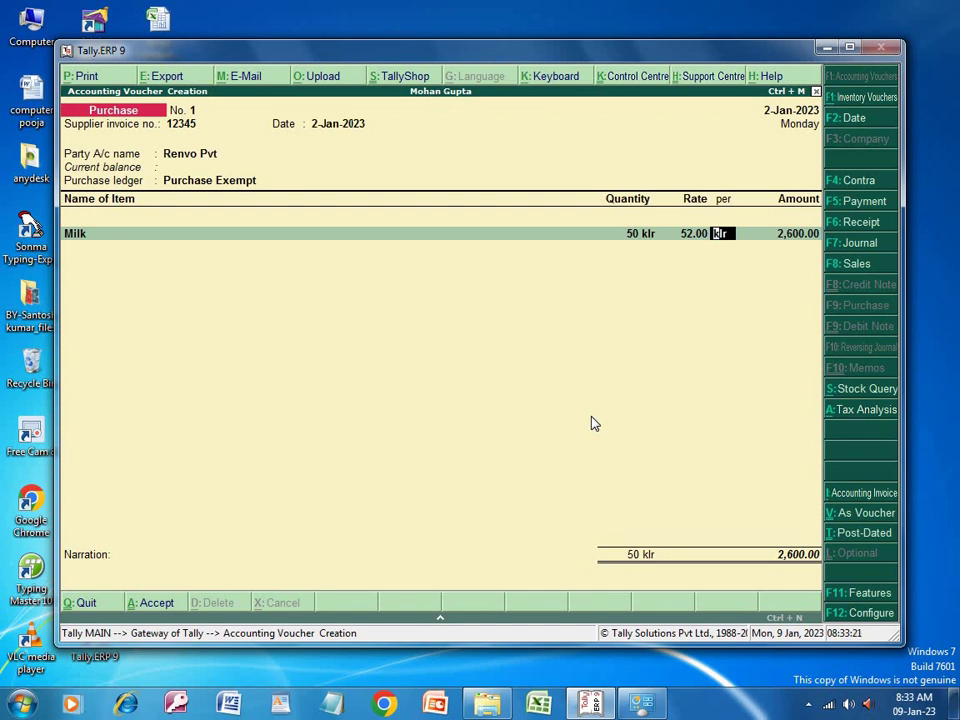
key(Return)
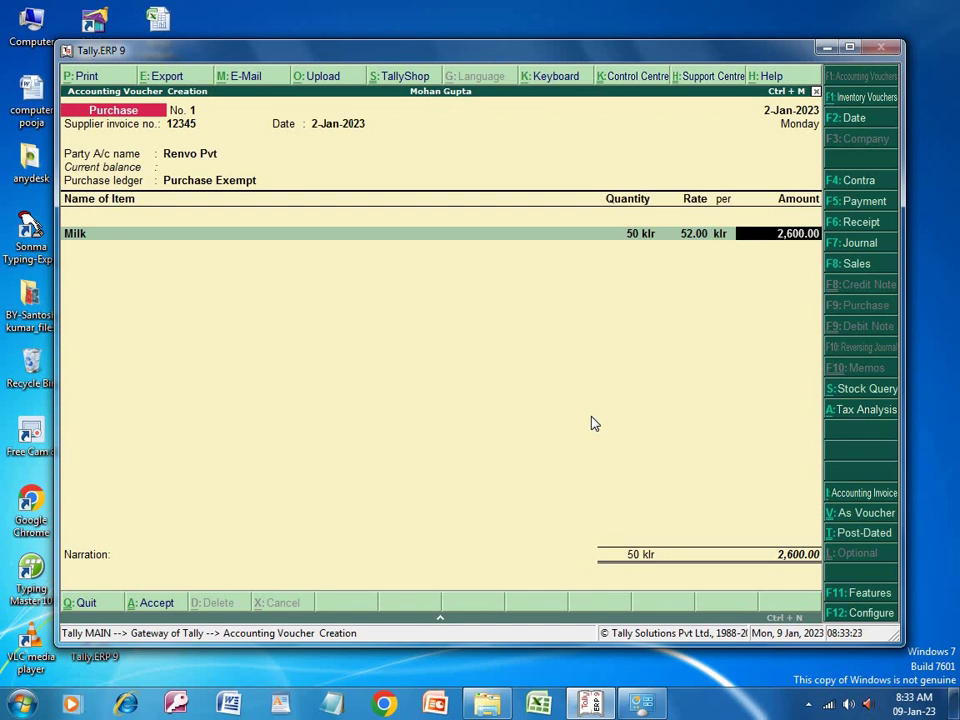
key(Return)
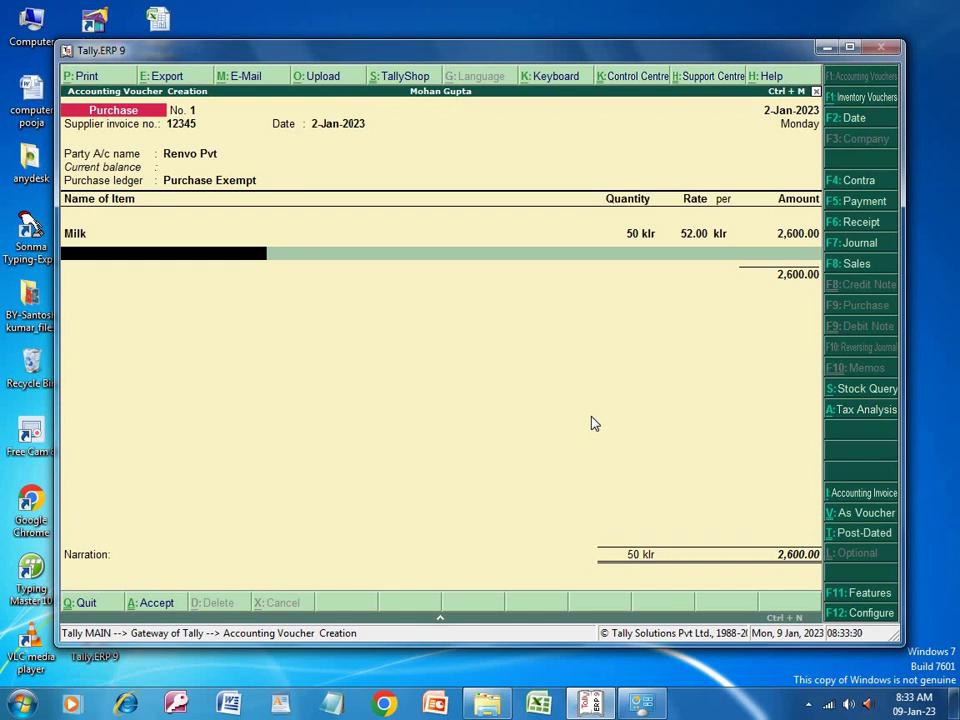
Add the stock item Water to the purchase with a quantity of 100 klr at a rate of 20 per klr.
text(W)
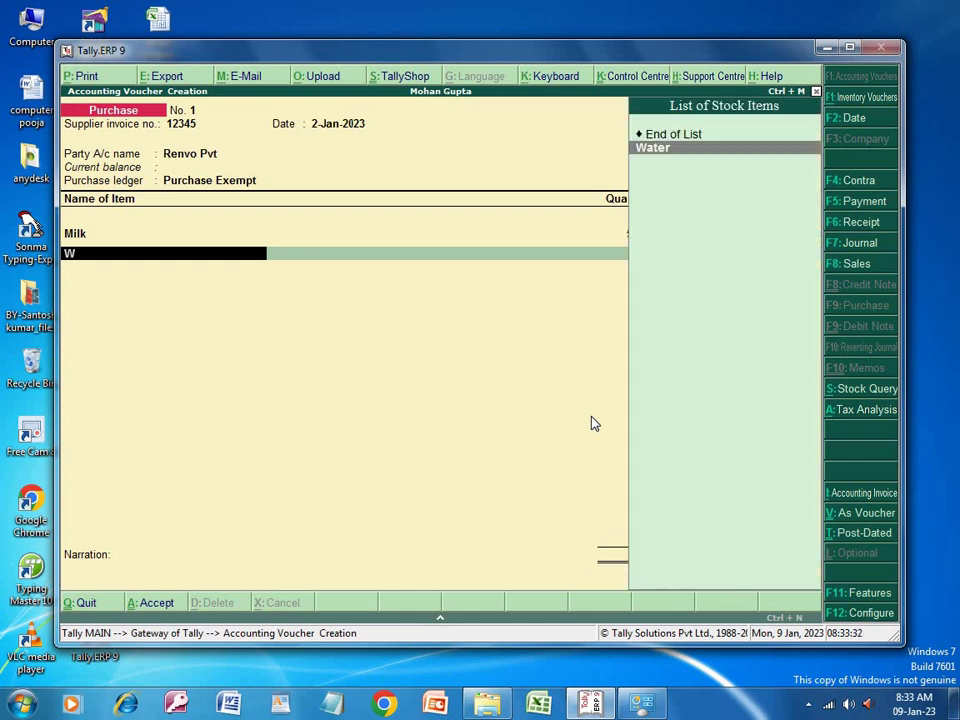
key(Return)
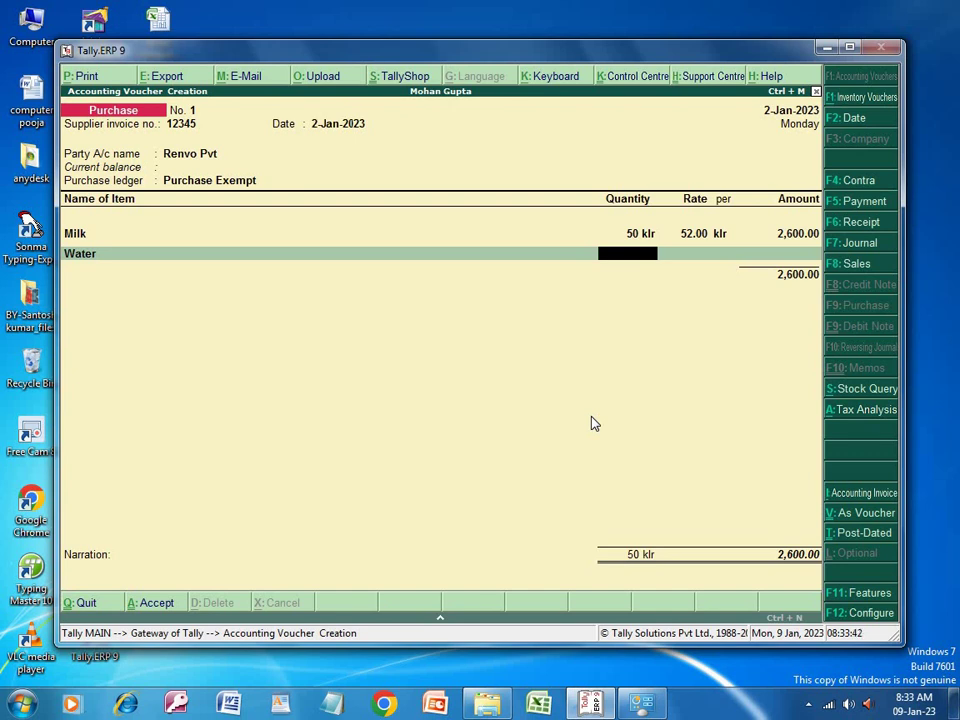
text(100)
key(Return)
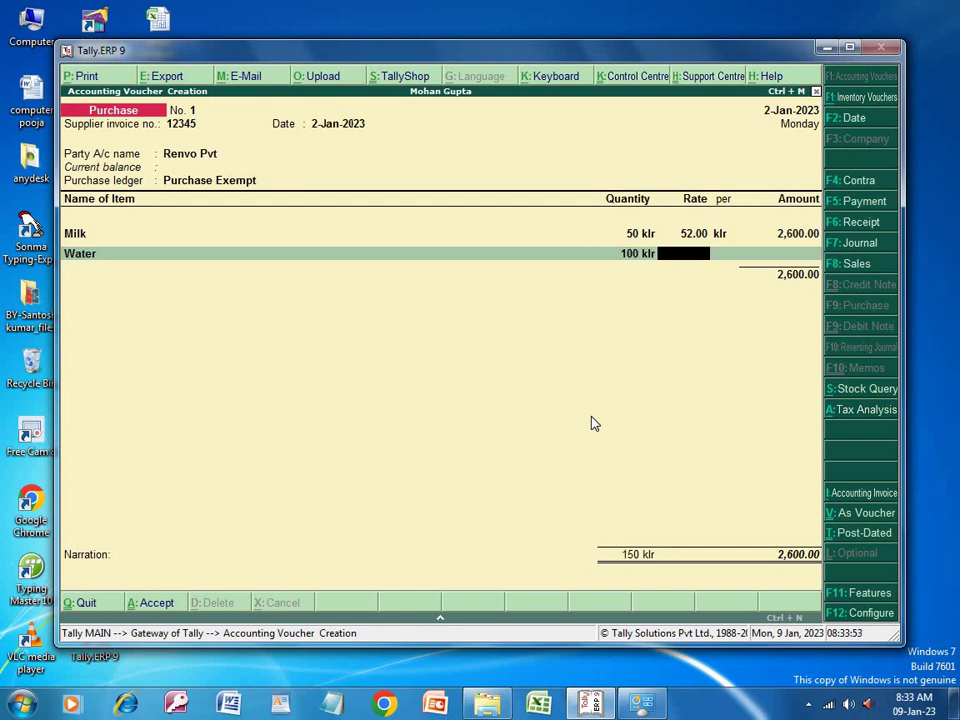
text(20)
key(Return)
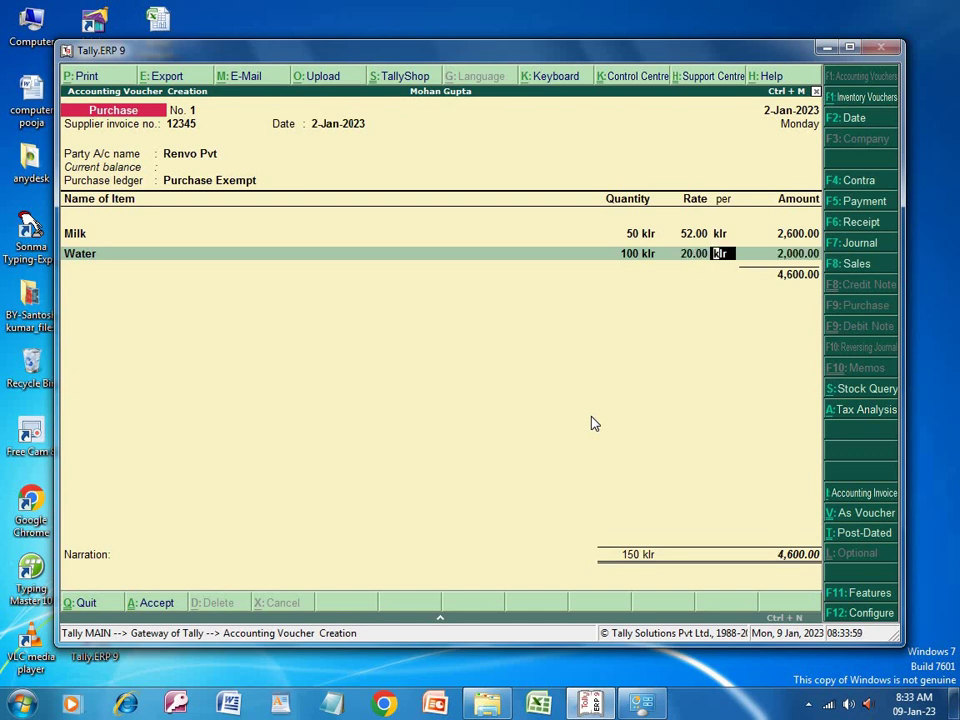
key(Return)
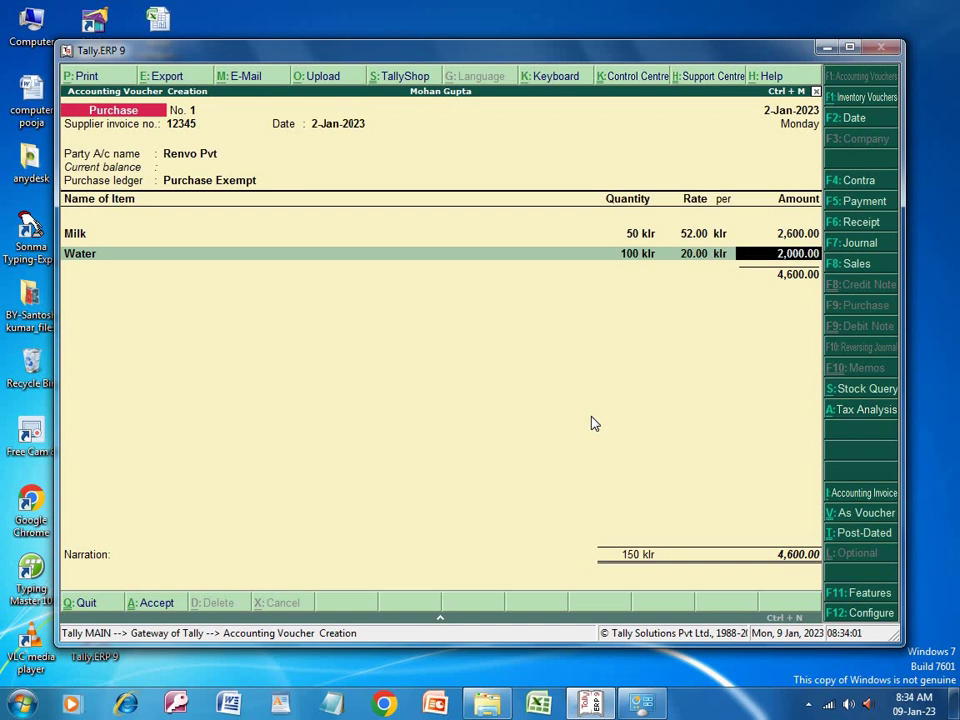
key(Return)
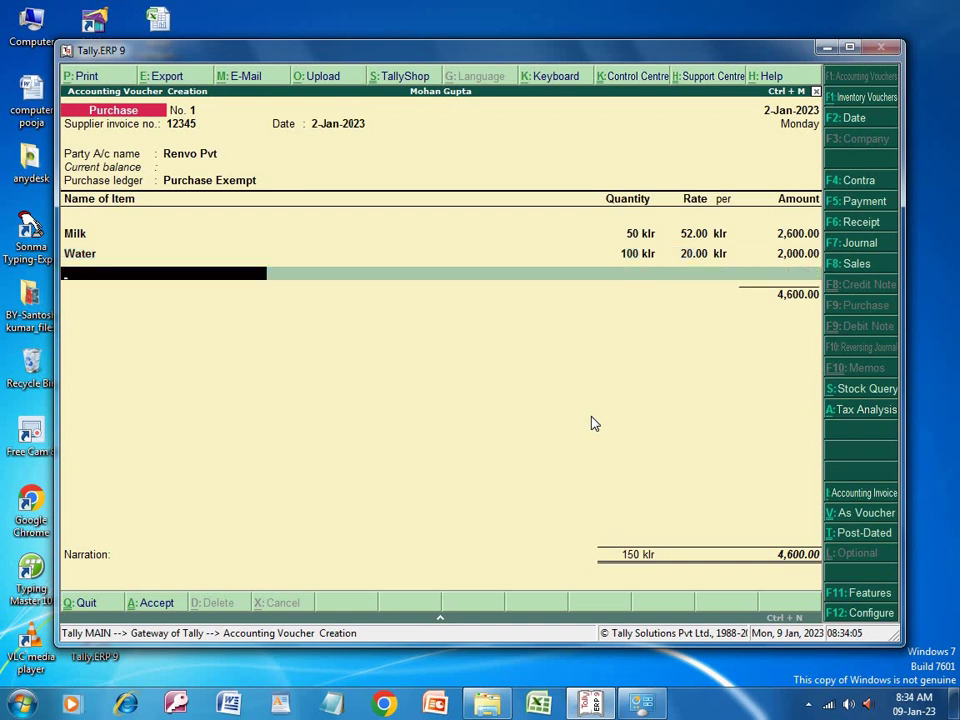
Add the stock item Egg to the purchase with a quantity of 100 pcs at a rate of 8 per pcs.
text(E)
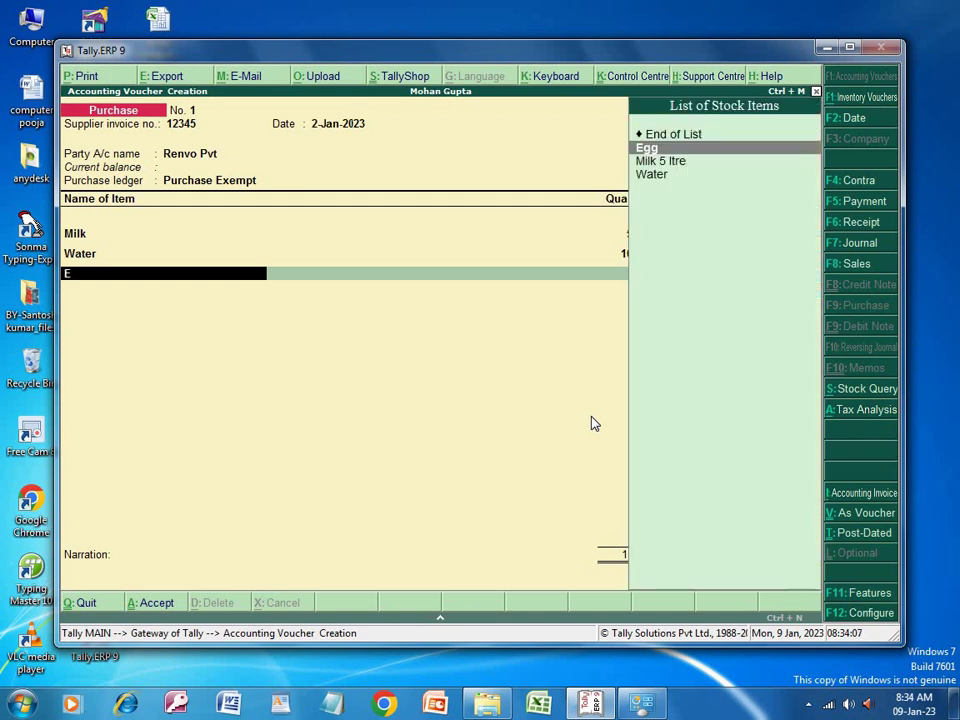
key(Return)
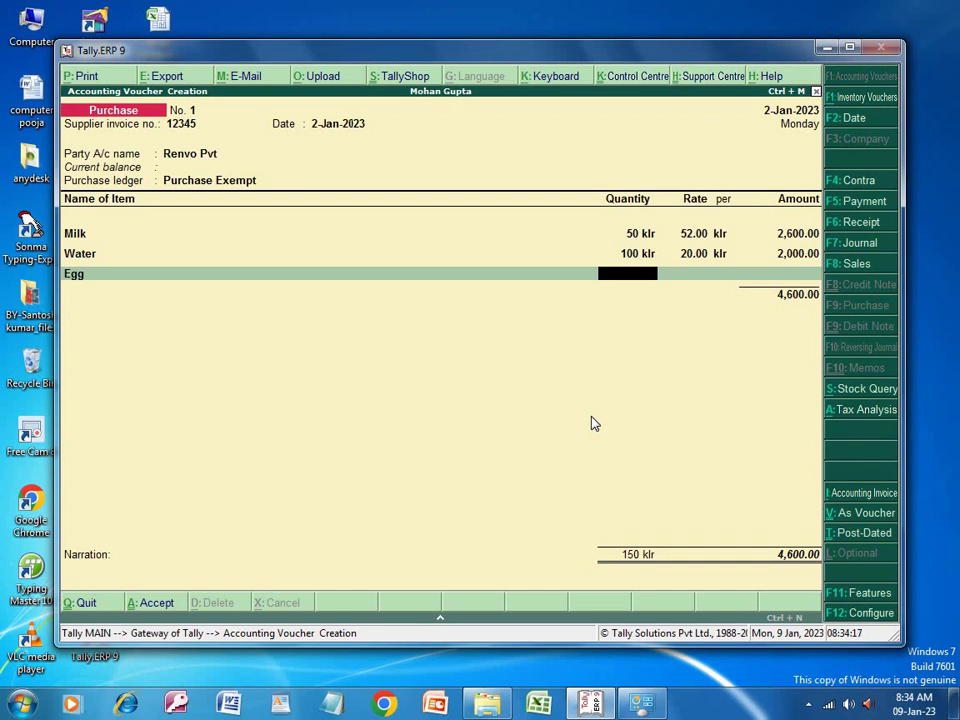
text(100)
key(Return)
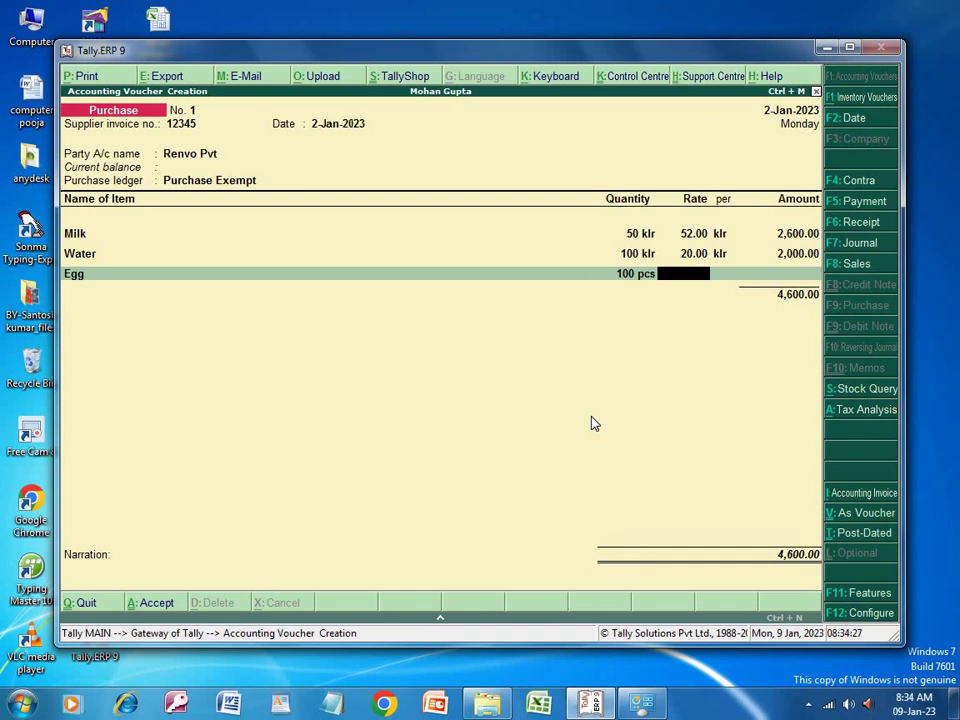
text(8)
key(Return)
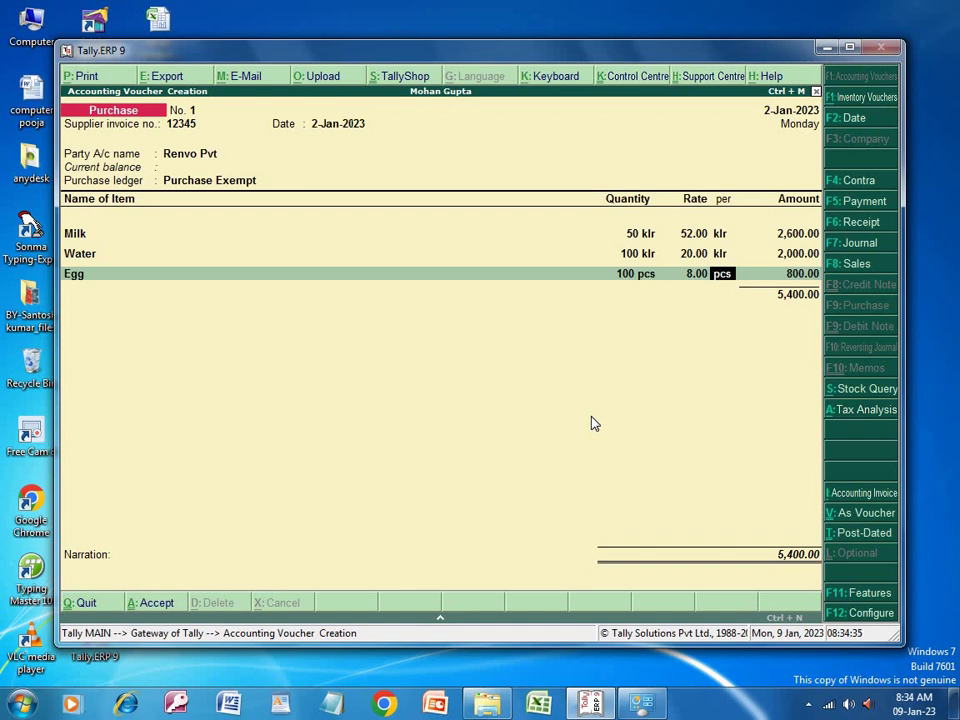
key(Return)
key(Return)
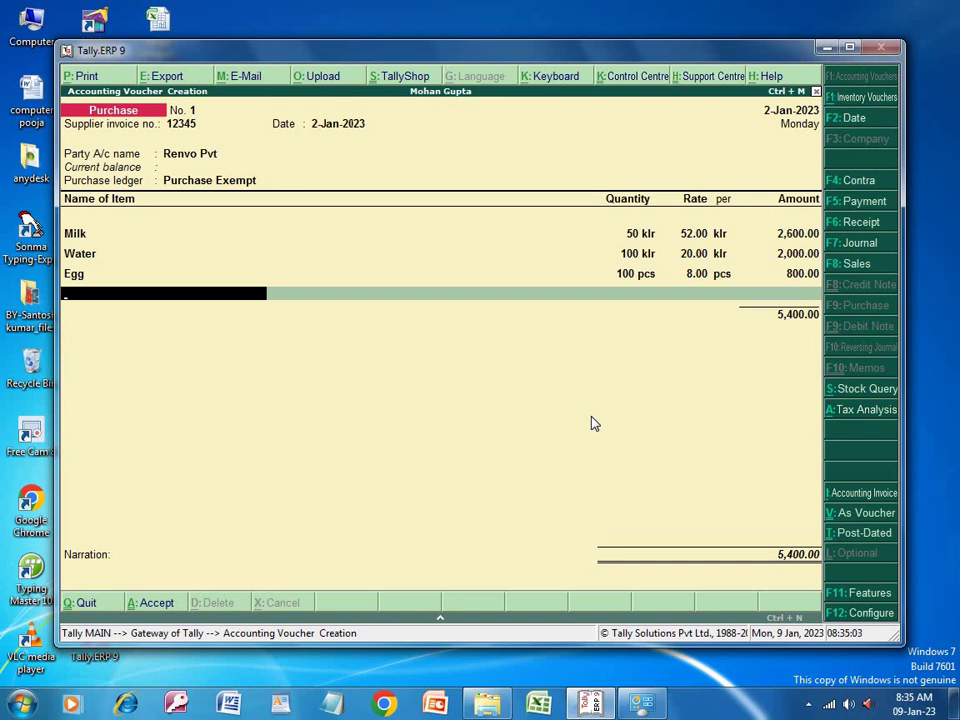
End the item list and start creating a ledger named Gst@0%, without an alias, from within the voucher.
key(Return)
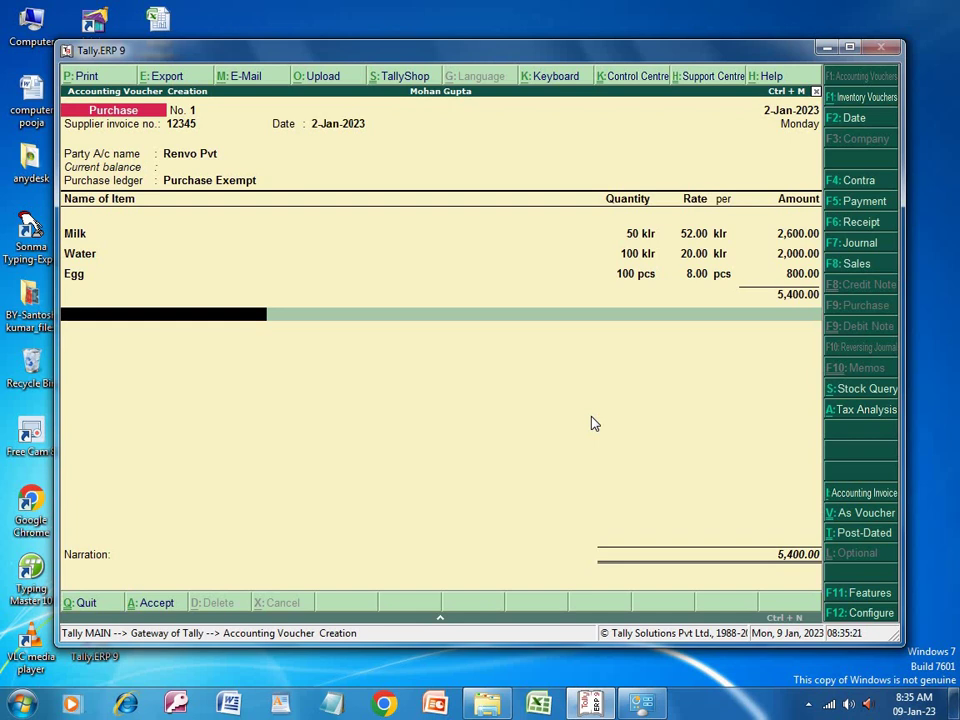
key(alt+c)
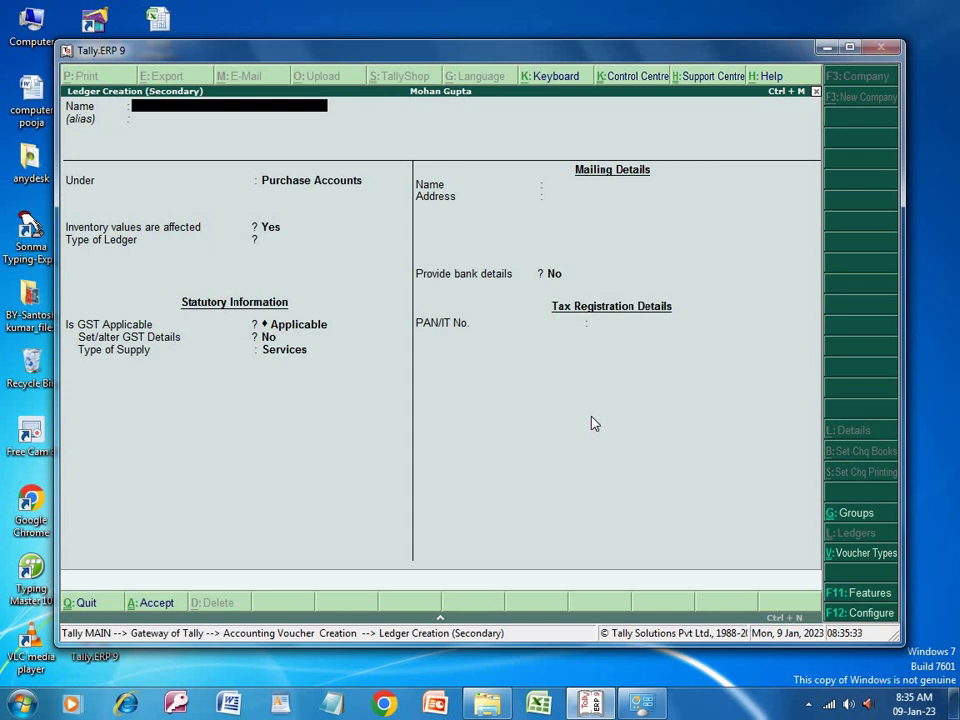
text(Gst)
text(@0%)
key(Return)
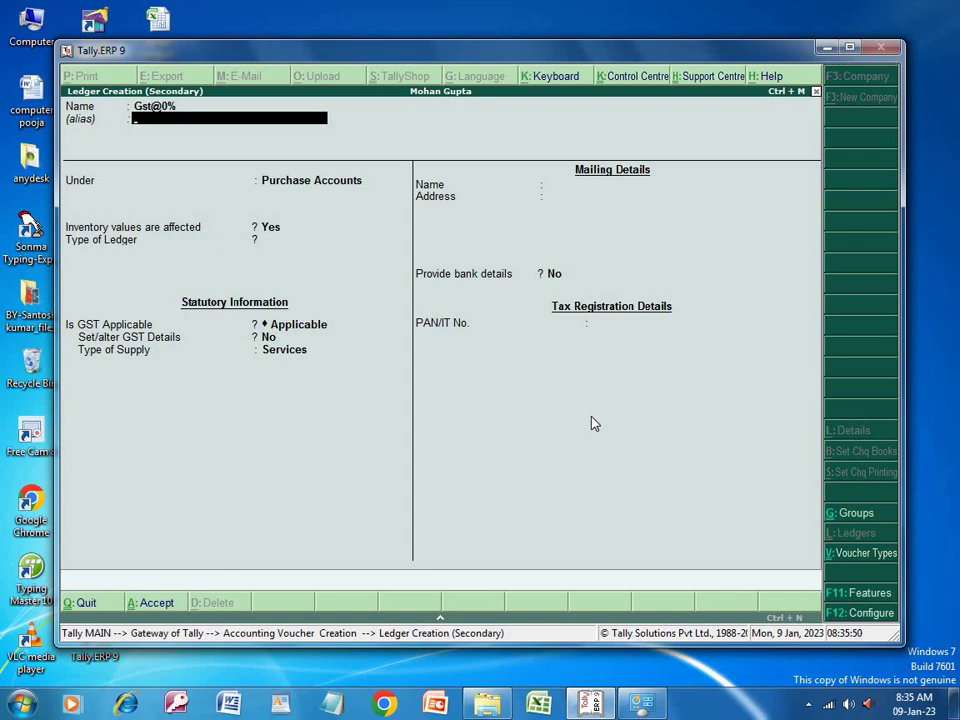
key(Return)
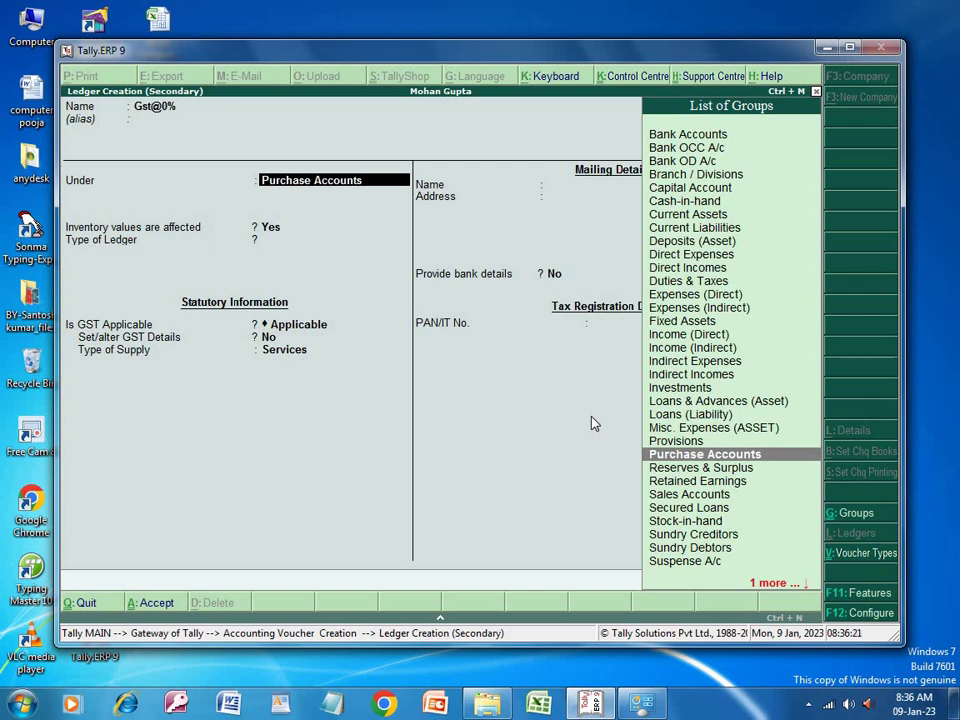
Place the new Gst@0% ledger under the Duties & Taxes group.
key(Up)
key(Up)
key(Up)
key(Up)
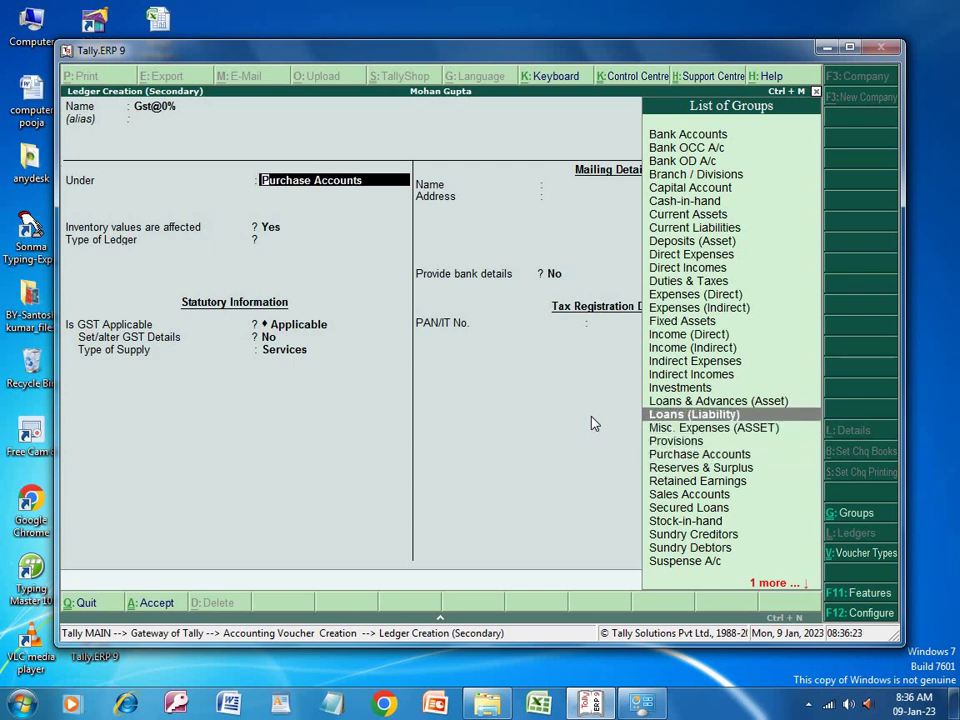
key(End)
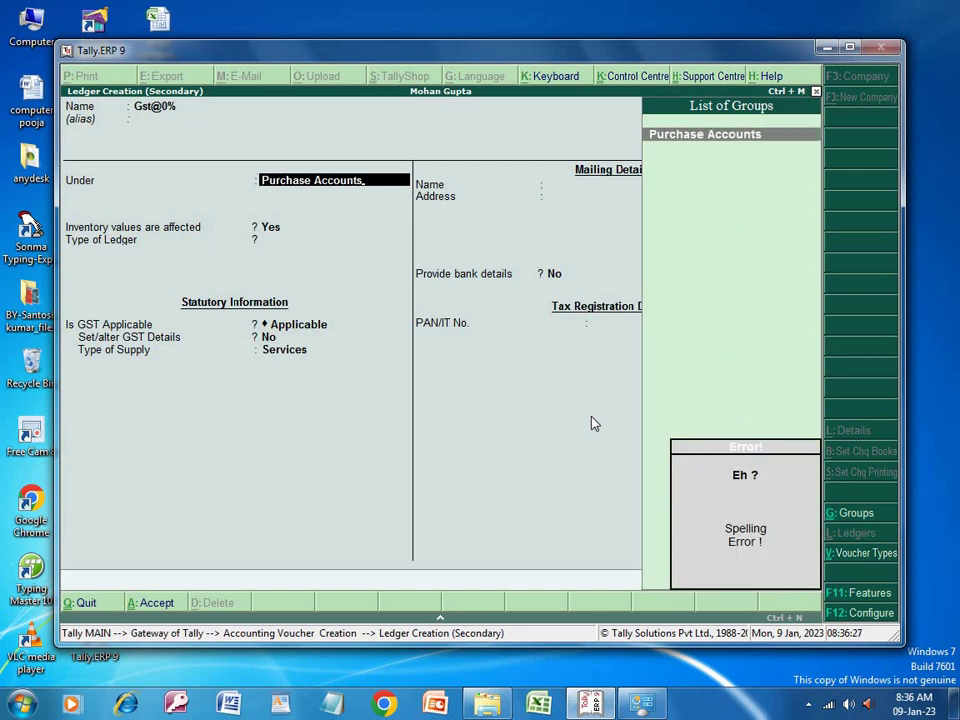
key(BackSpace)
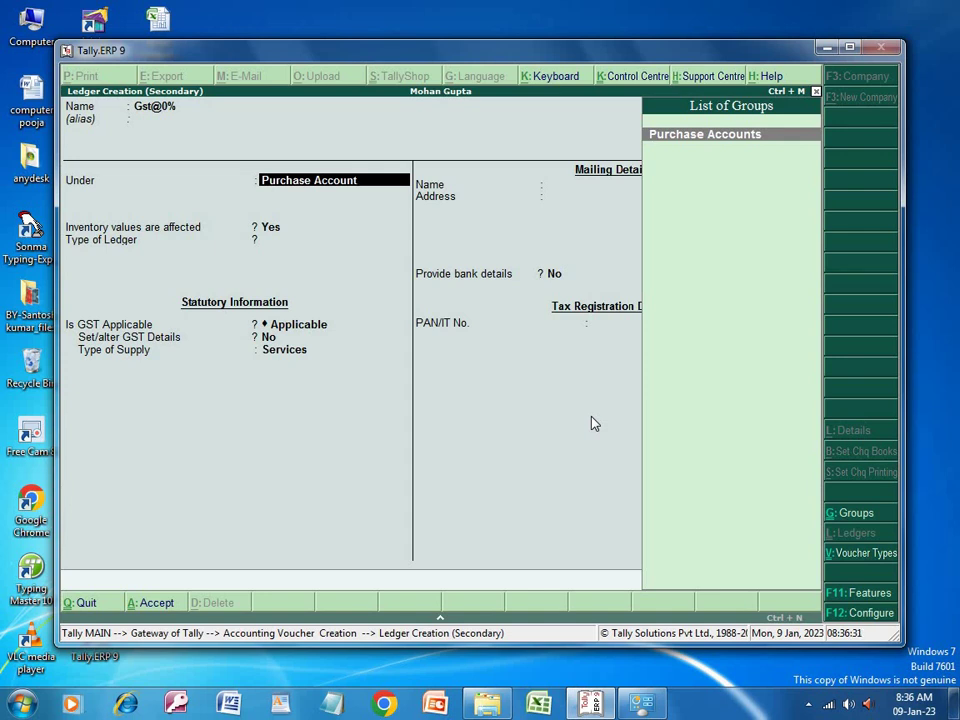
key(BackSpace)
key(BackSpace)
key(BackSpace)
key(BackSpace)
key(BackSpace)
key(BackSpace)
key(BackSpace)
key(BackSpace)
key(BackSpace)
key(BackSpace)
key(BackSpace)
key(BackSpace)
key(BackSpace)
key(BackSpace)
key(BackSpace)
key(BackSpace)
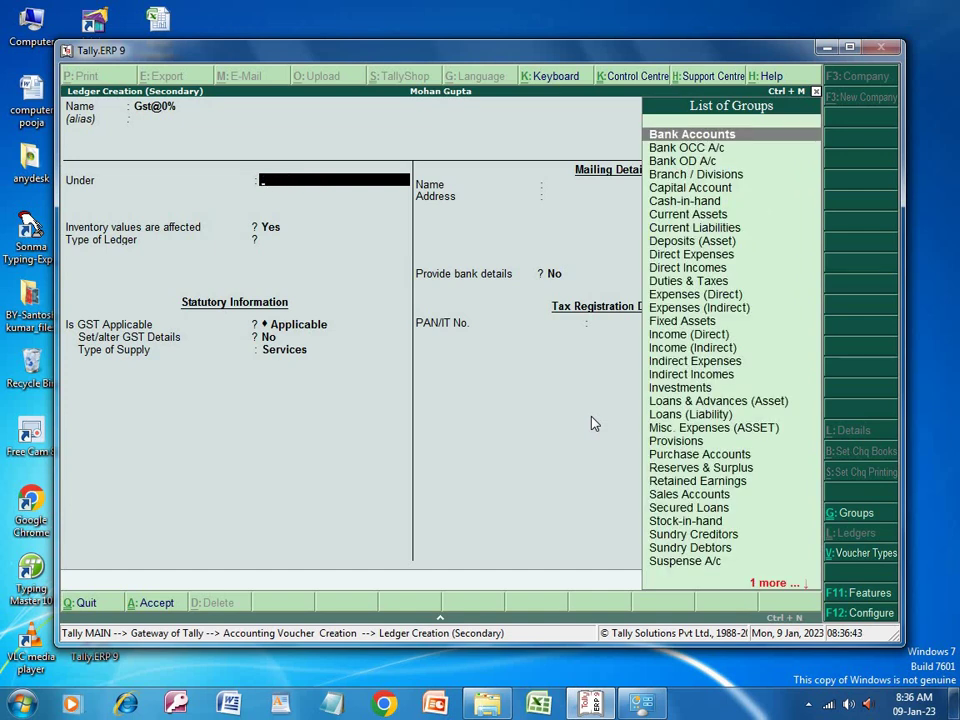
text(D)
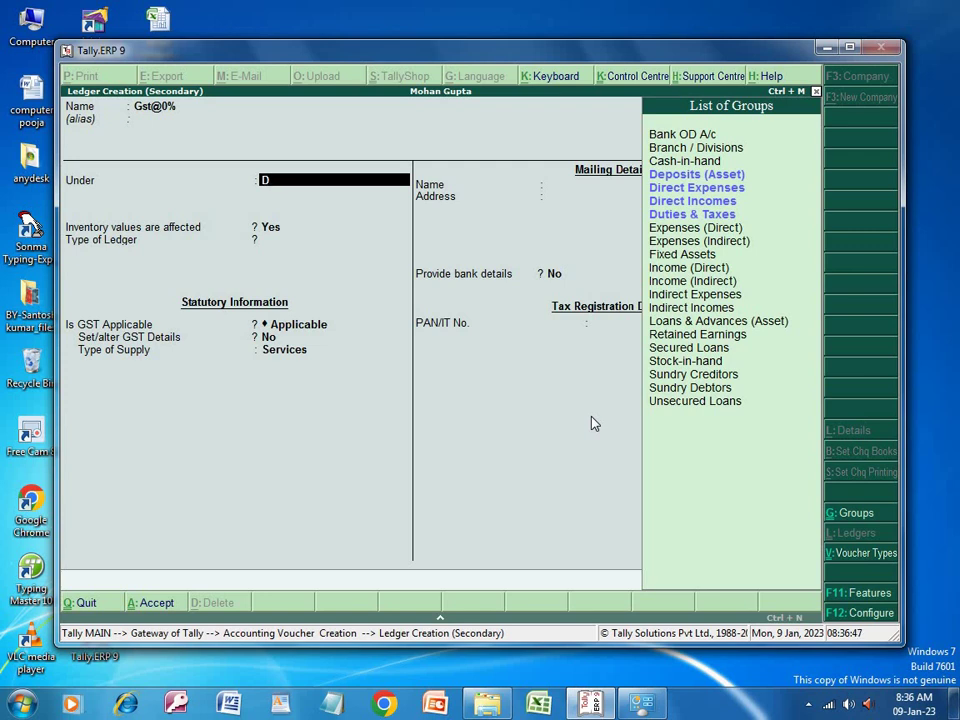
key(Down)
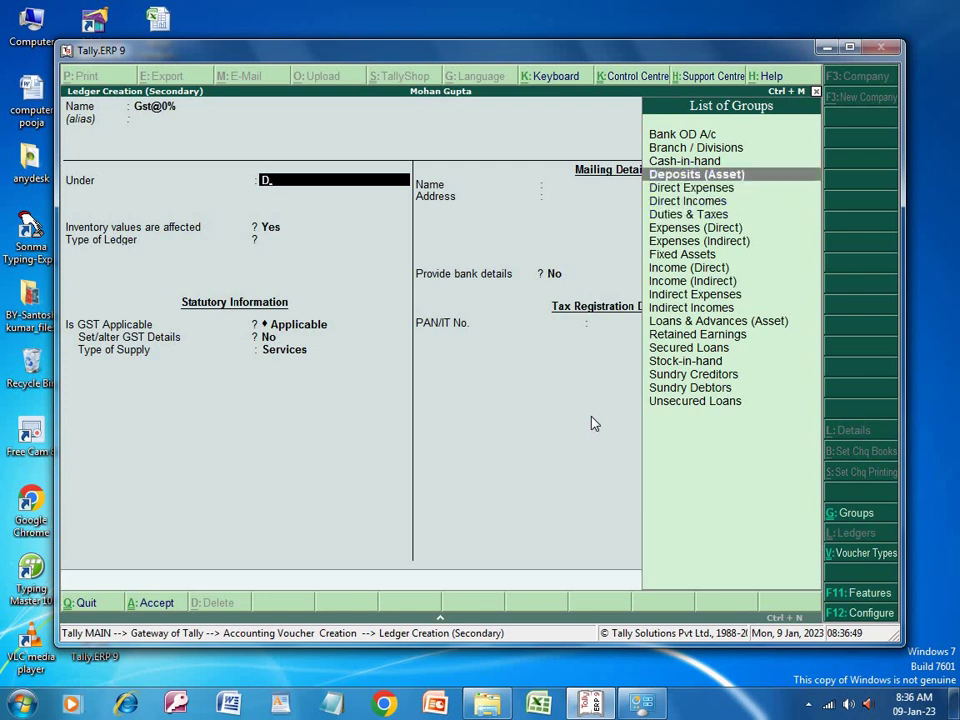
key(Down)
key(Down)
key(Down)
key(Return)
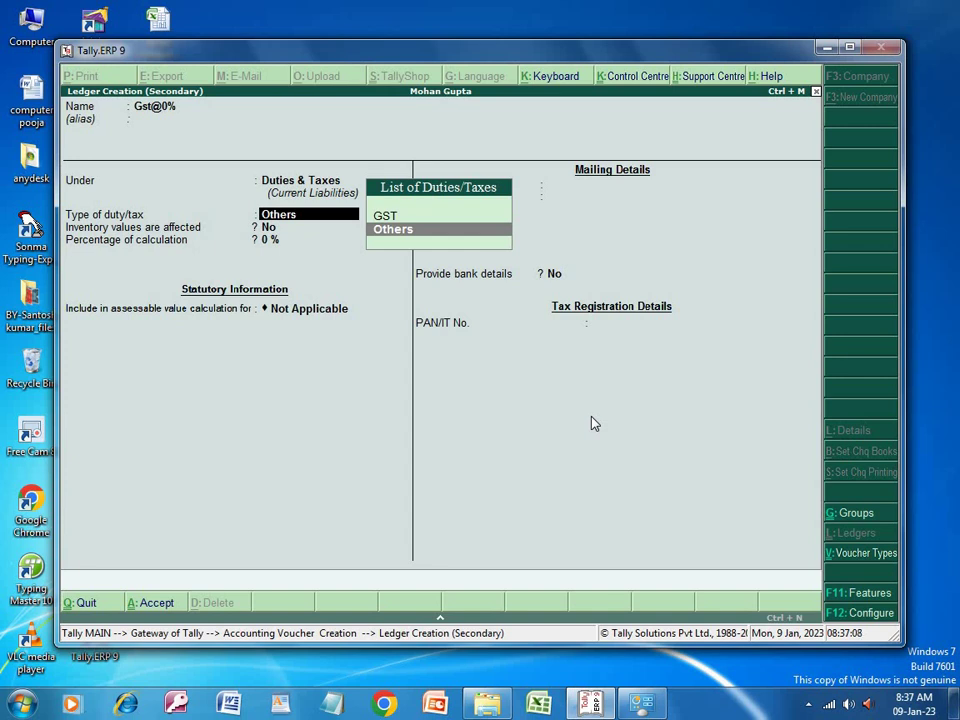
Set the Gst@0% ledger's type of duty/tax to GST and its tax type to State Tax.
key(Up)
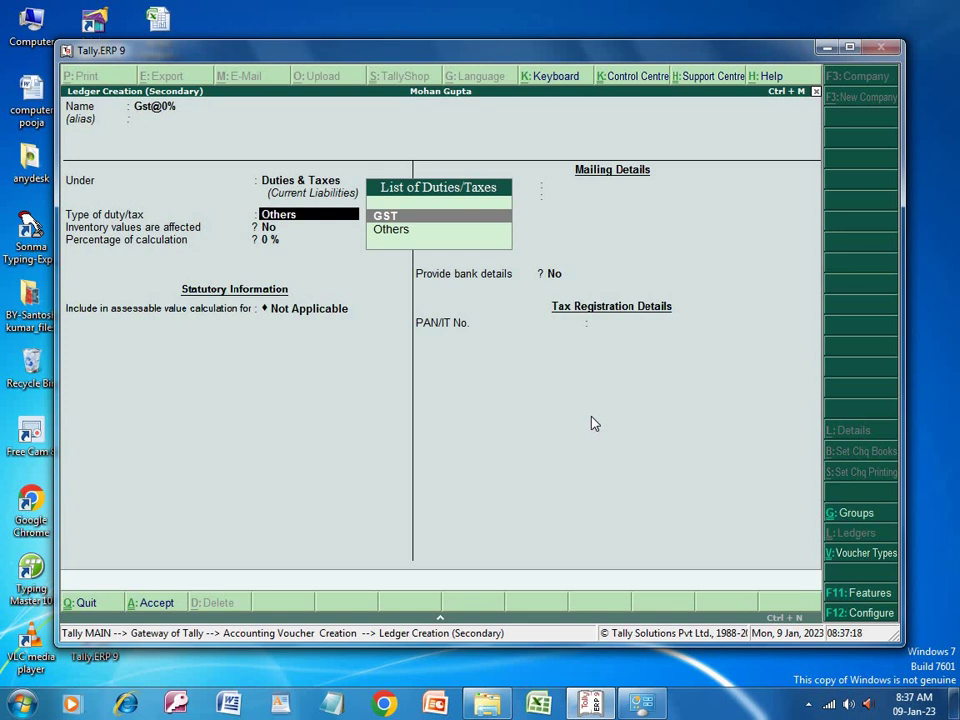
key(Return)
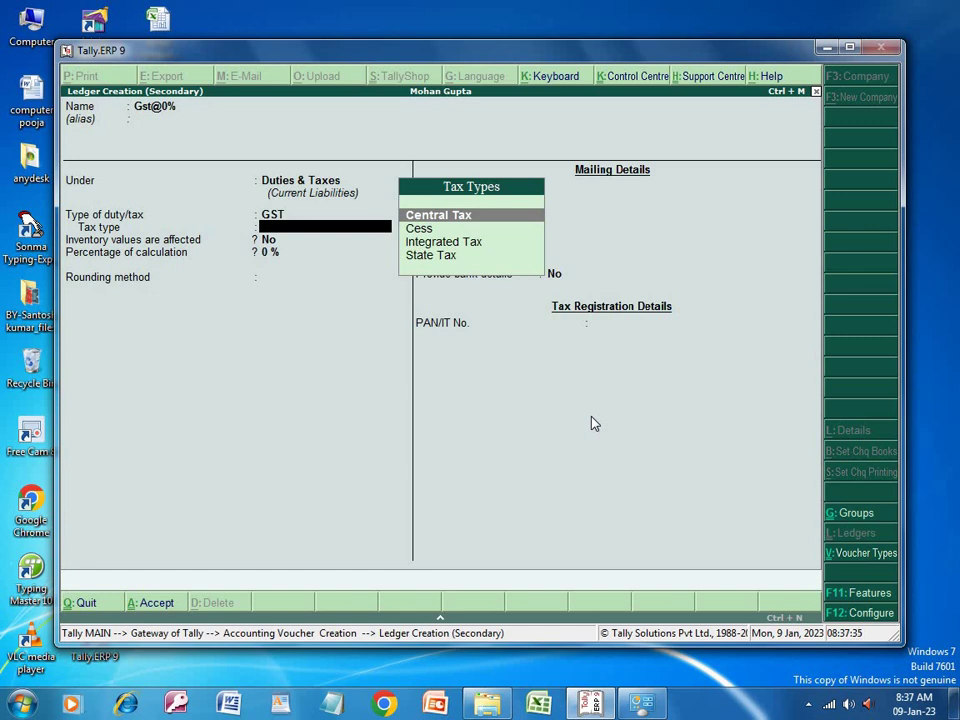
key(Down)
key(Down)
key(Down)
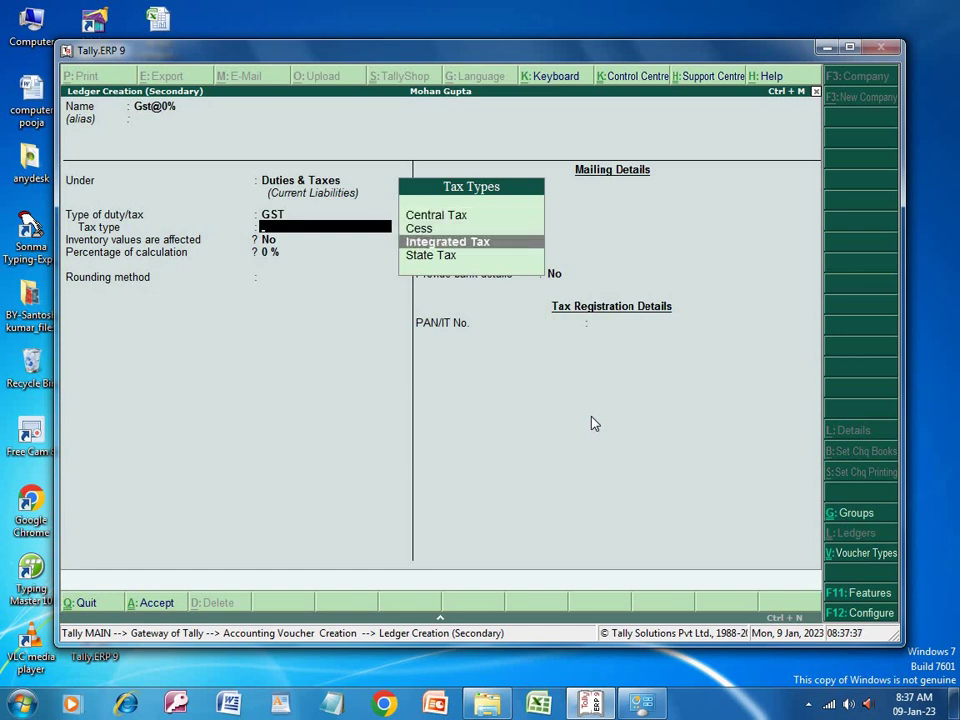
key(Return)
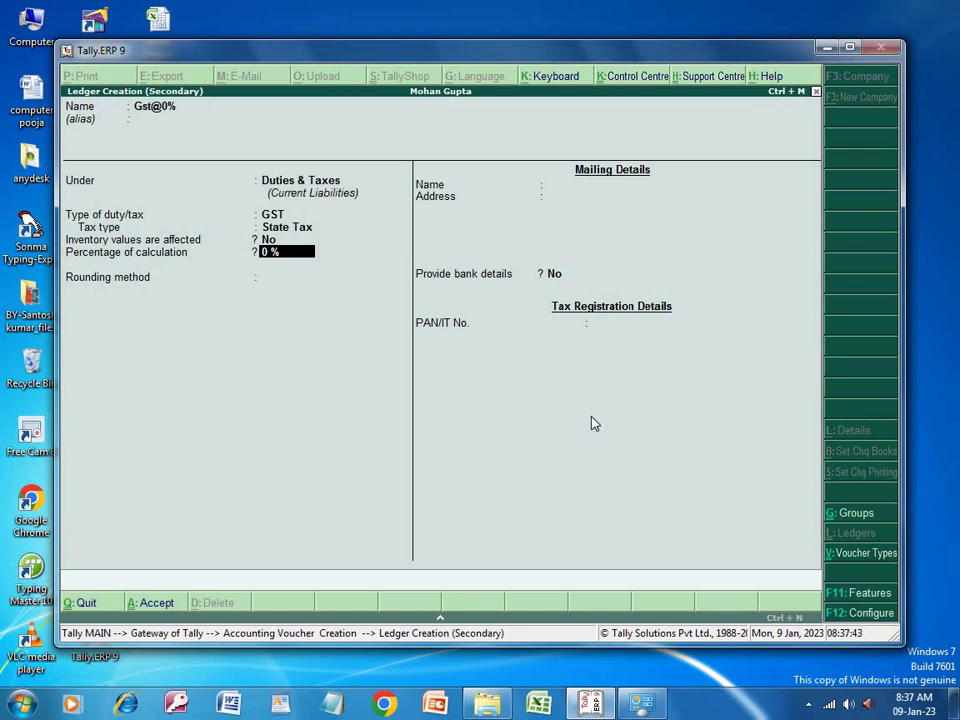
Save the Gst@0% ledger with 0 % calculation, rounding not applicable and no bank details, leaving its amount in the voucher blank.
key(Return)
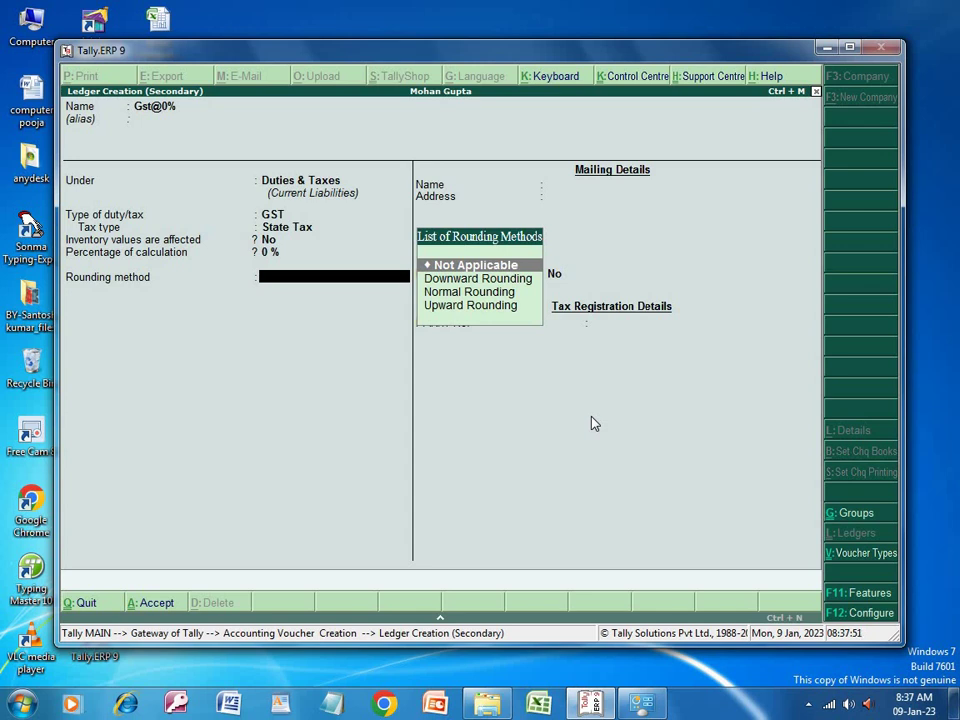
key(Return)
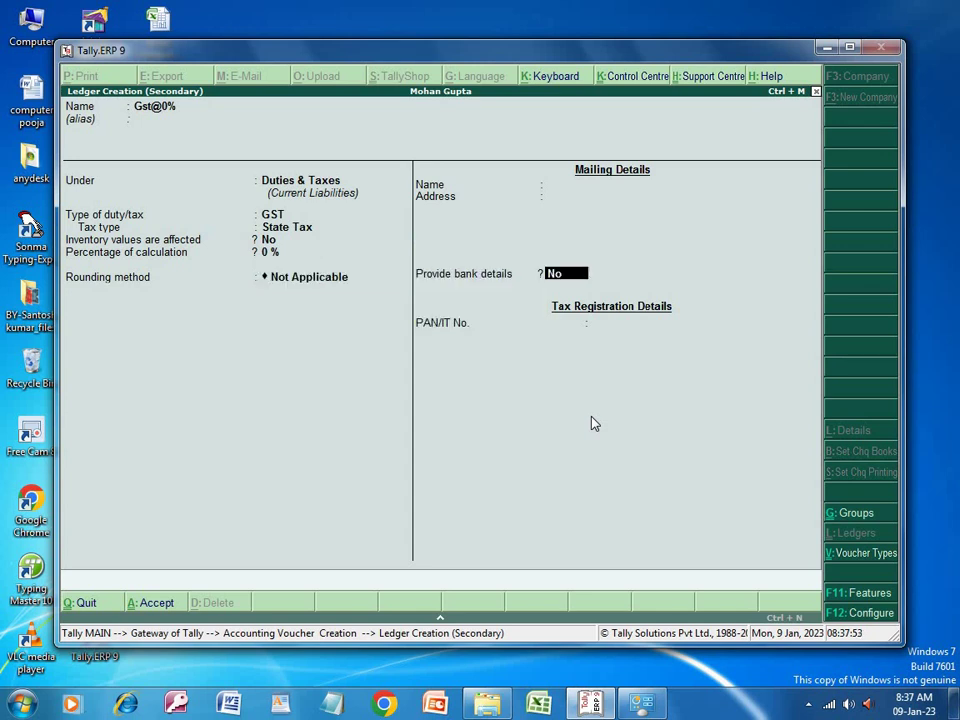
key(Return)
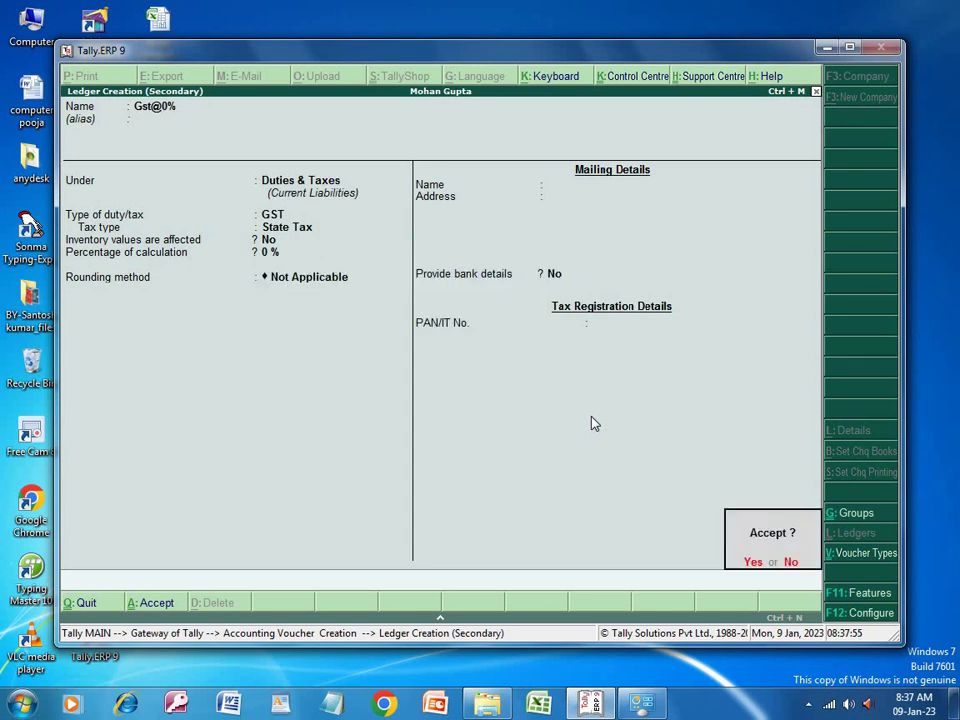
key(Return)
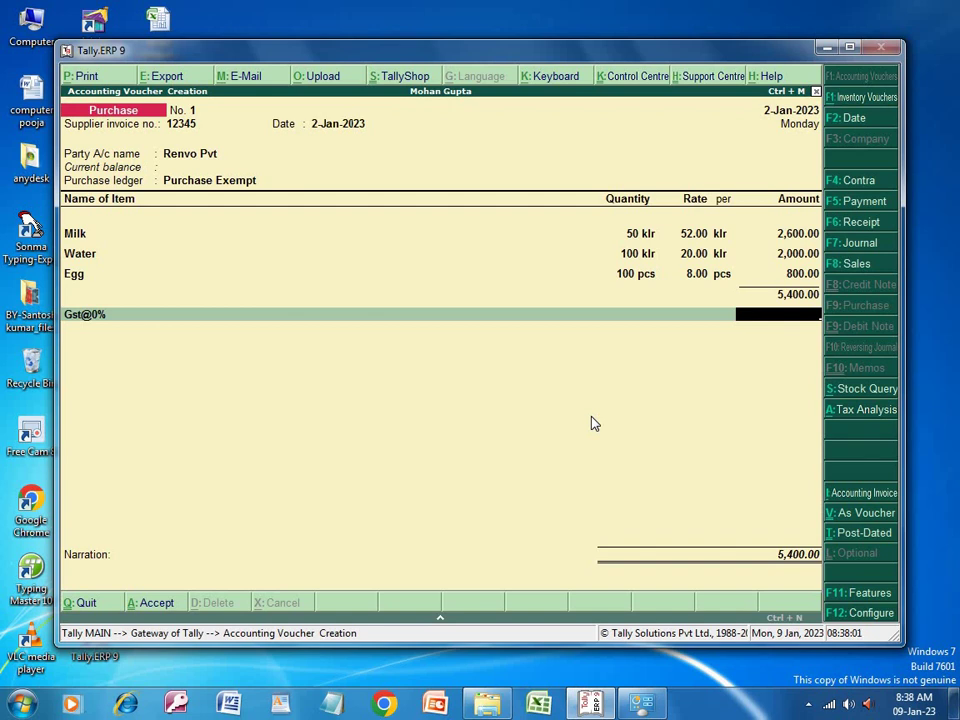
key(Return)
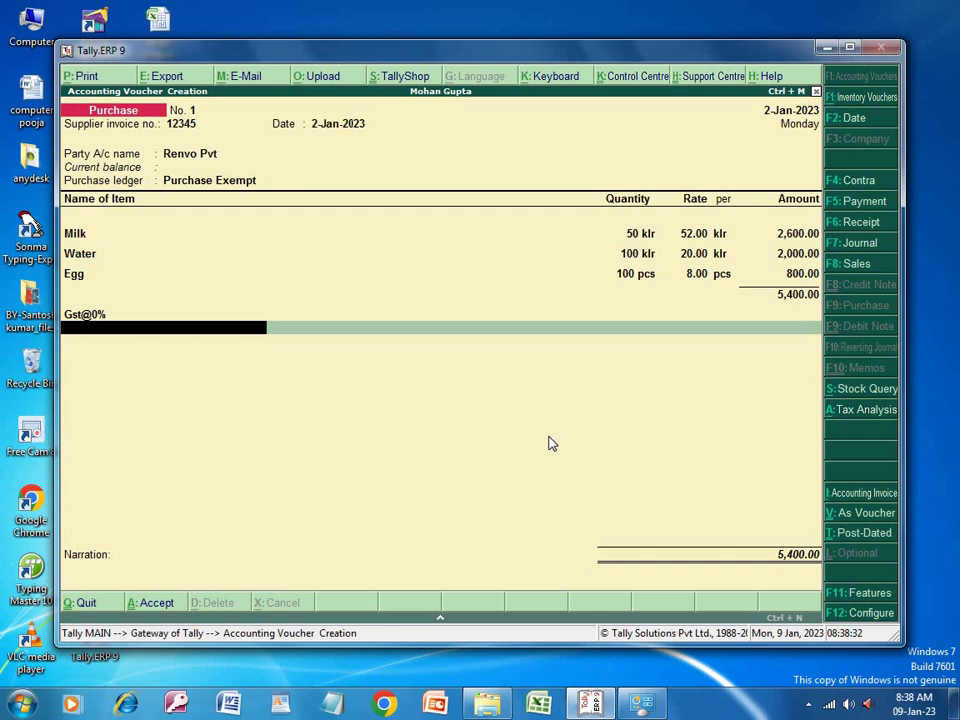
Leave the purchase voucher without saving it and return to the Gateway of Tally.
click(97, 605)
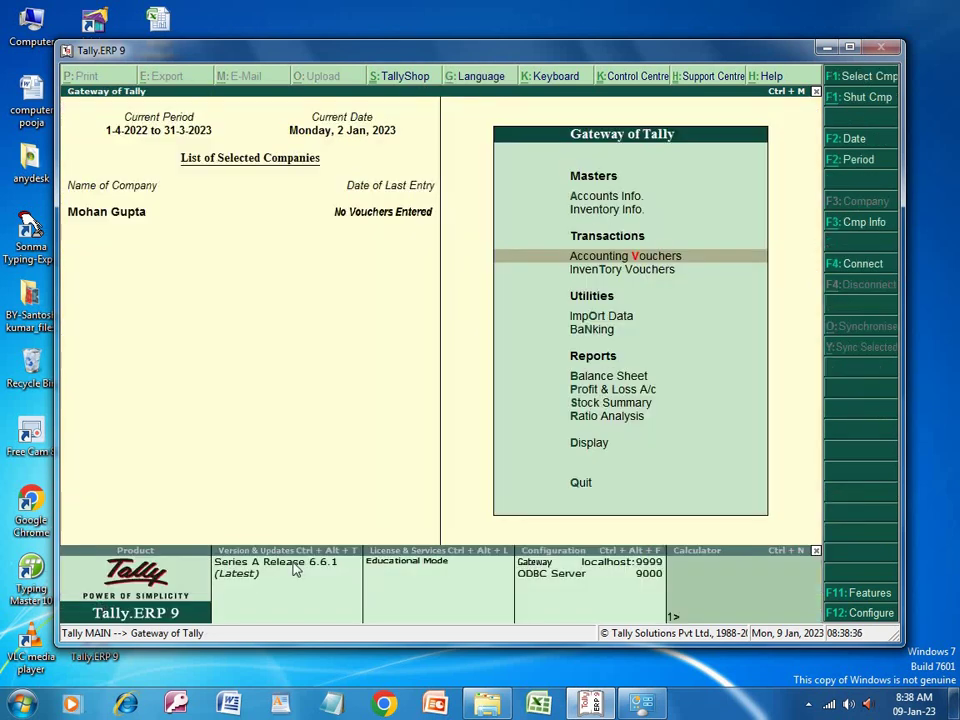
click(587, 485)
click(587, 485)
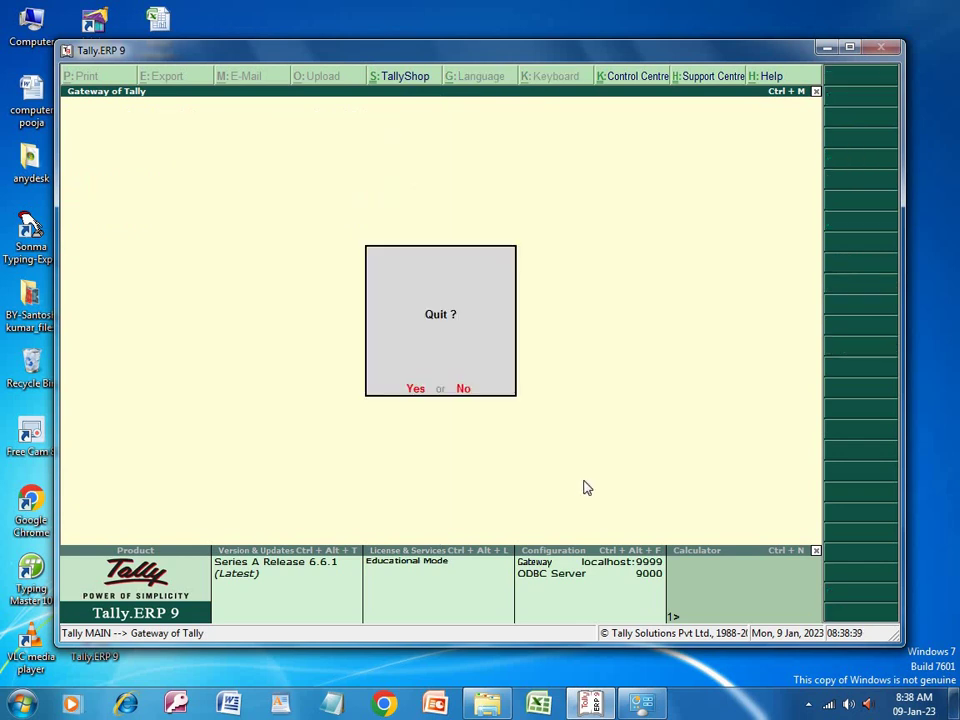
click(463, 390)
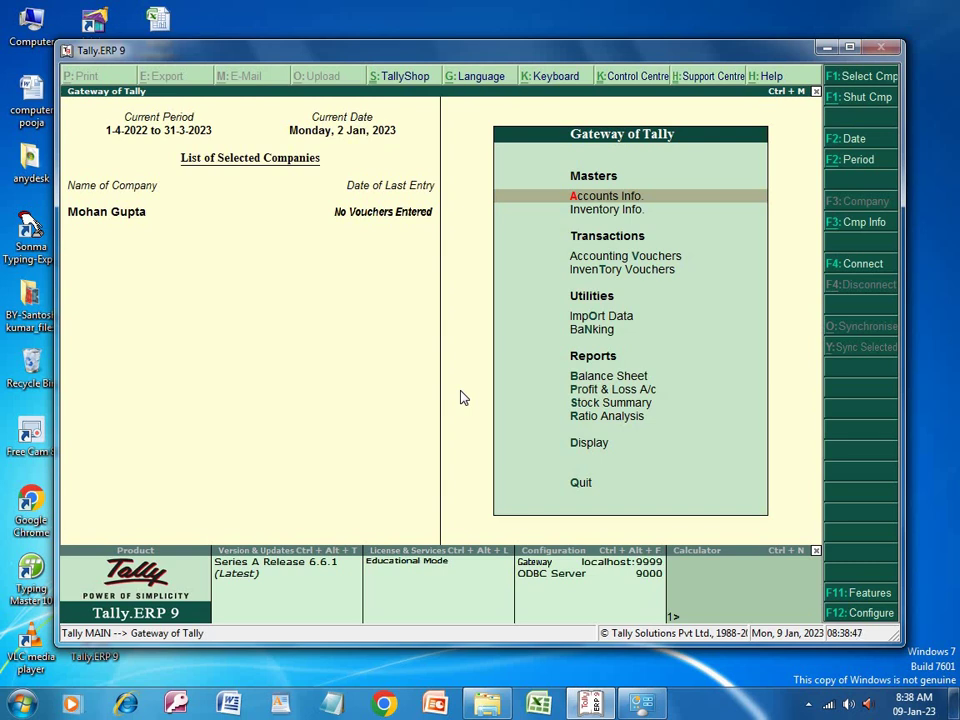
key(Down)
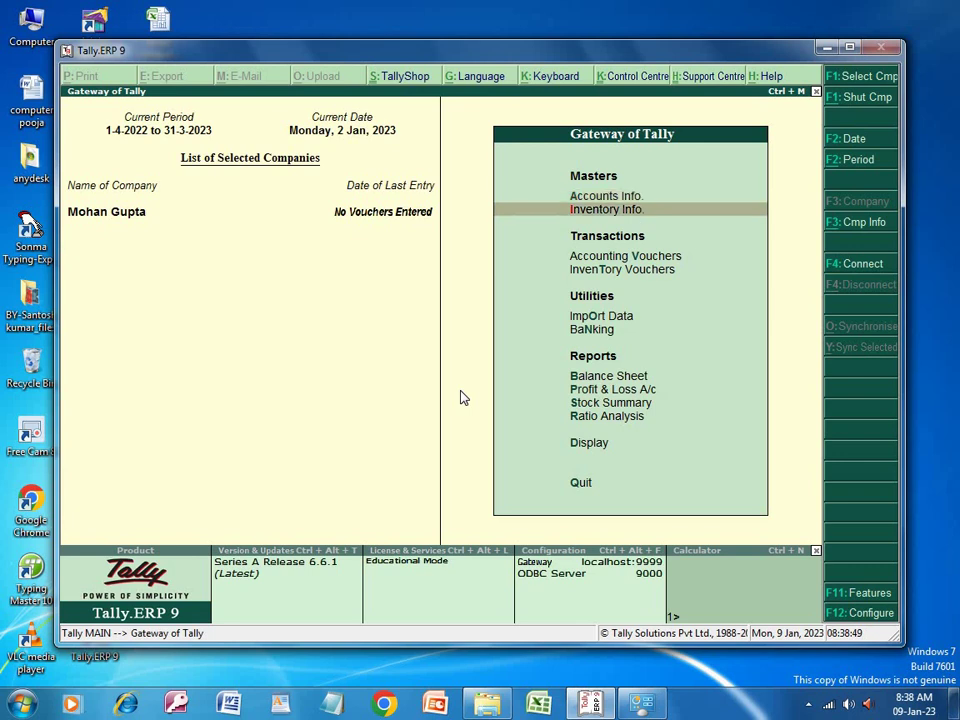
key(Return)
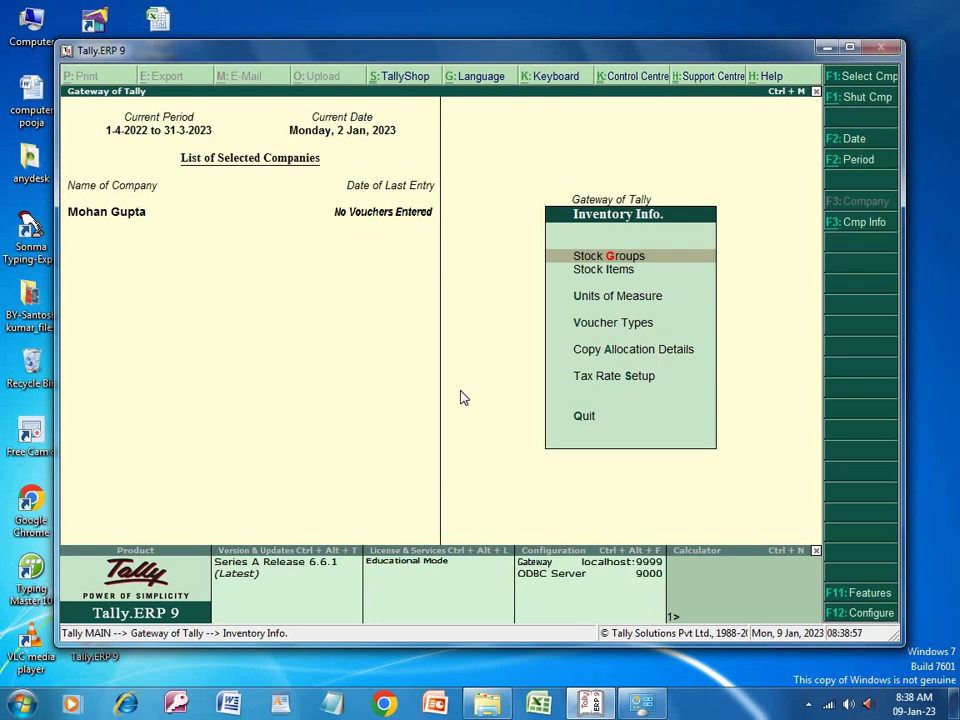
click(581, 417)
click(581, 417)
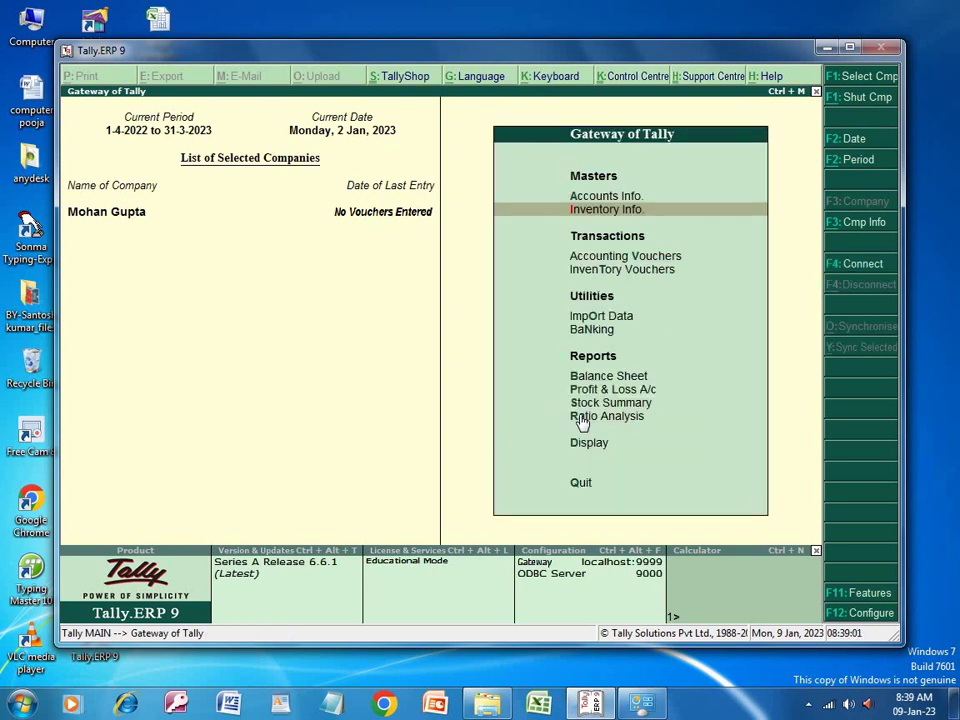
Go to the ledger options under Accounts Info and view the list of existing ledgers.
key(Up)
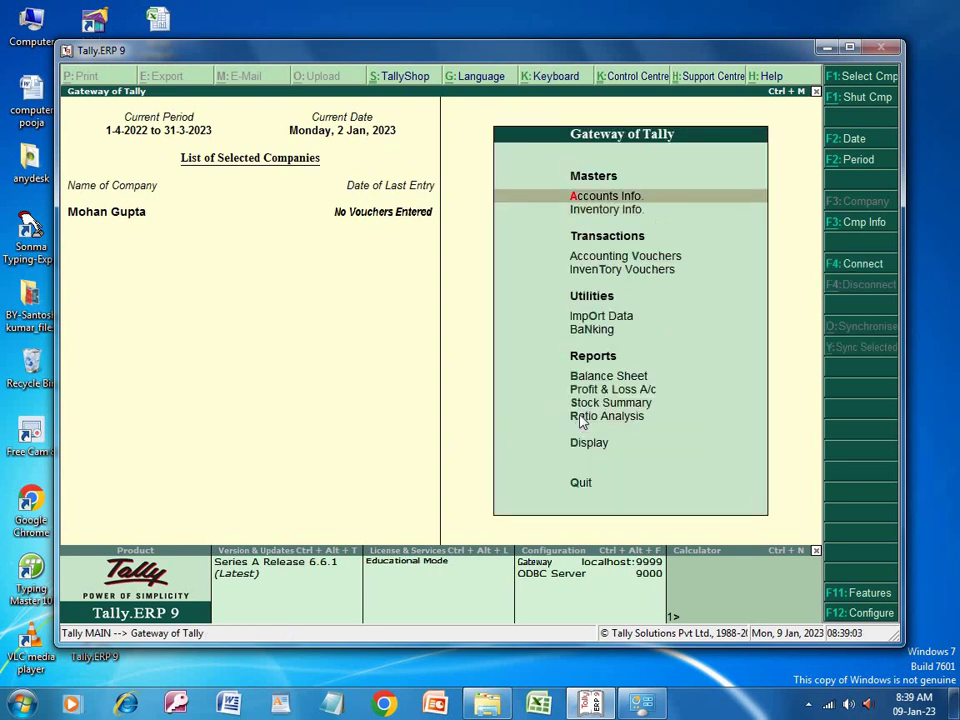
key(Return)
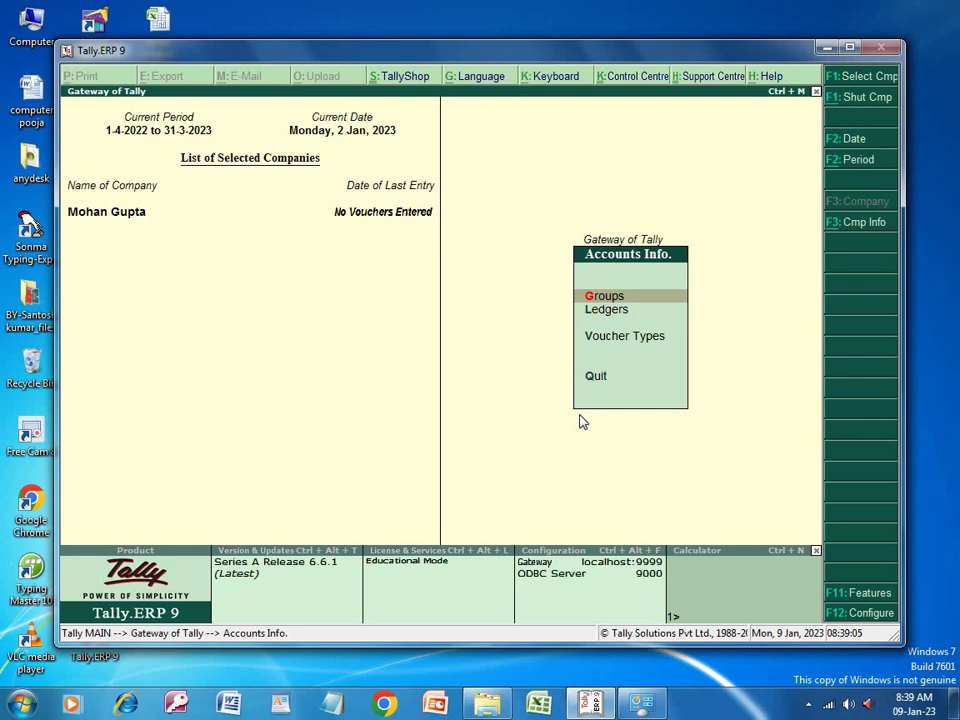
key(Down)
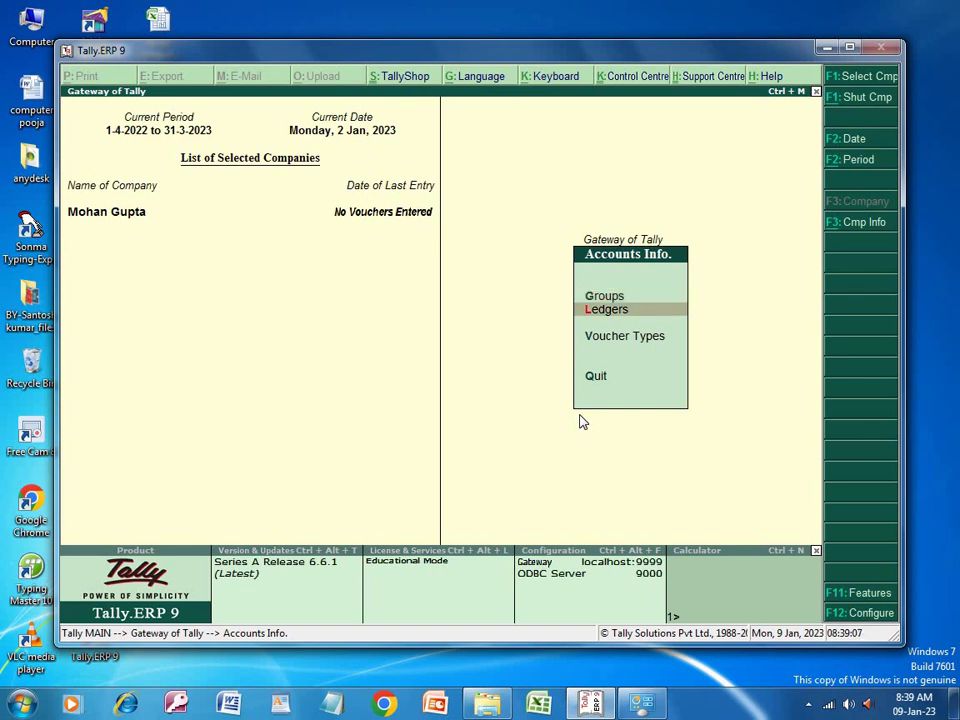
key(Return)
key(Return)
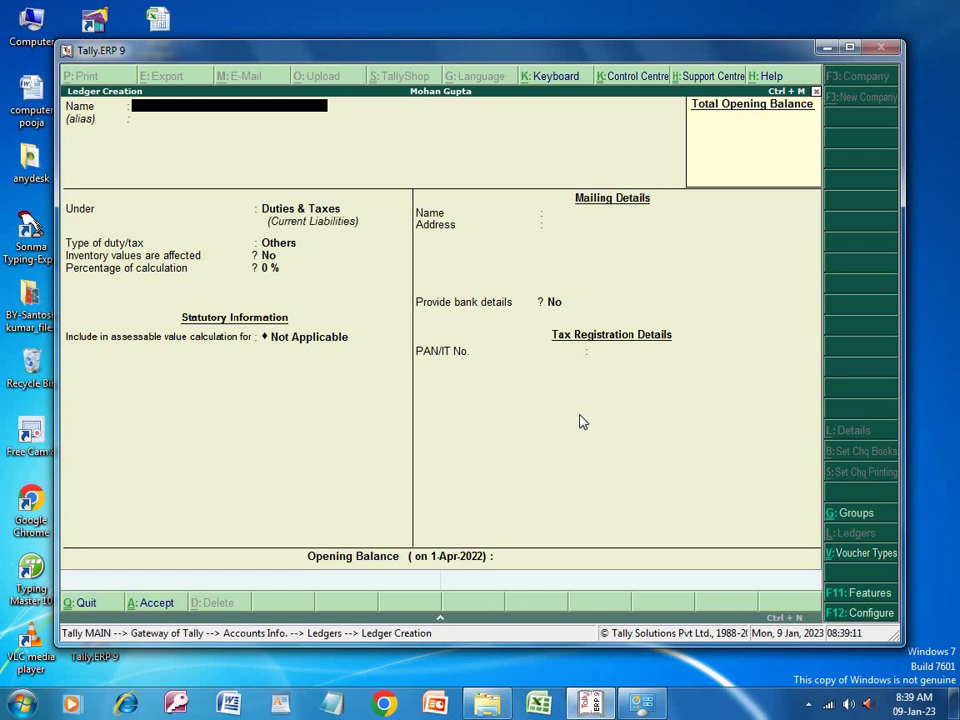
click(89, 603)
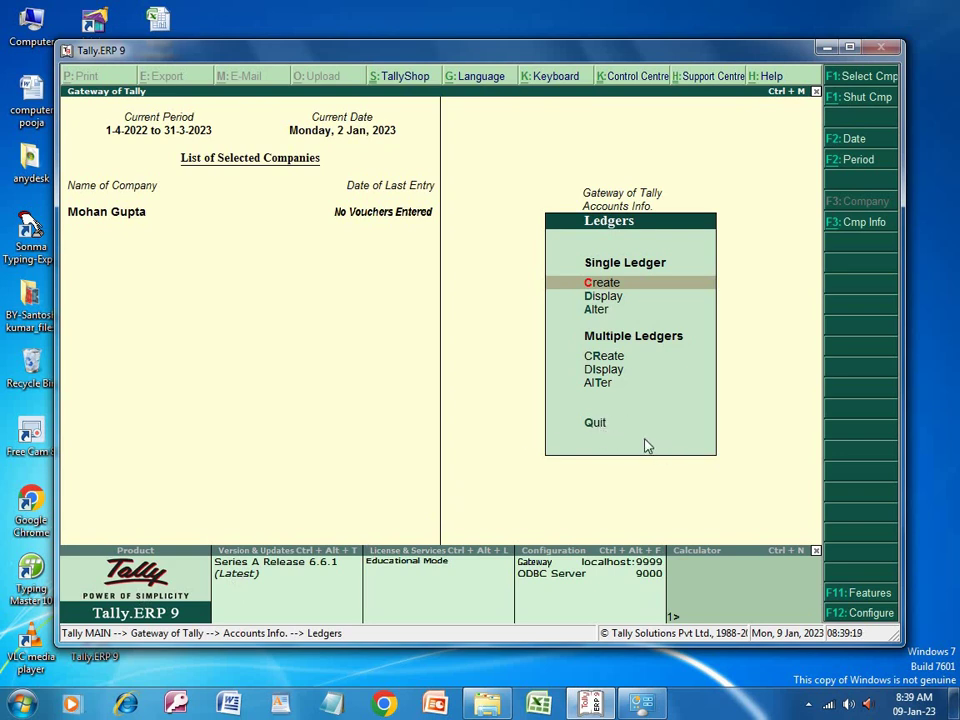
key(a)
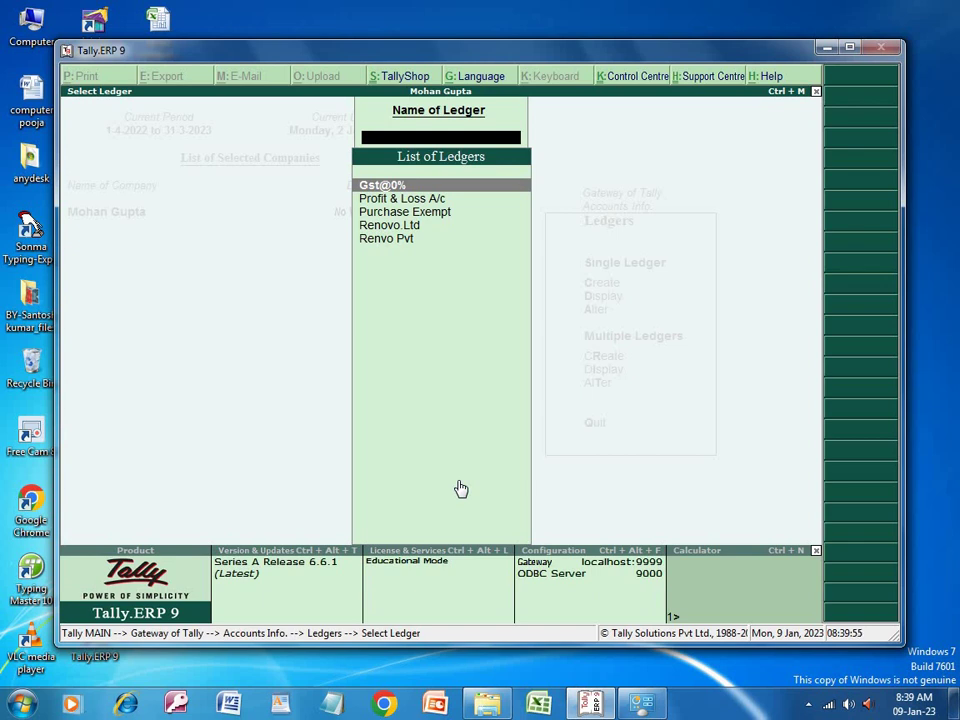
key(Escape)
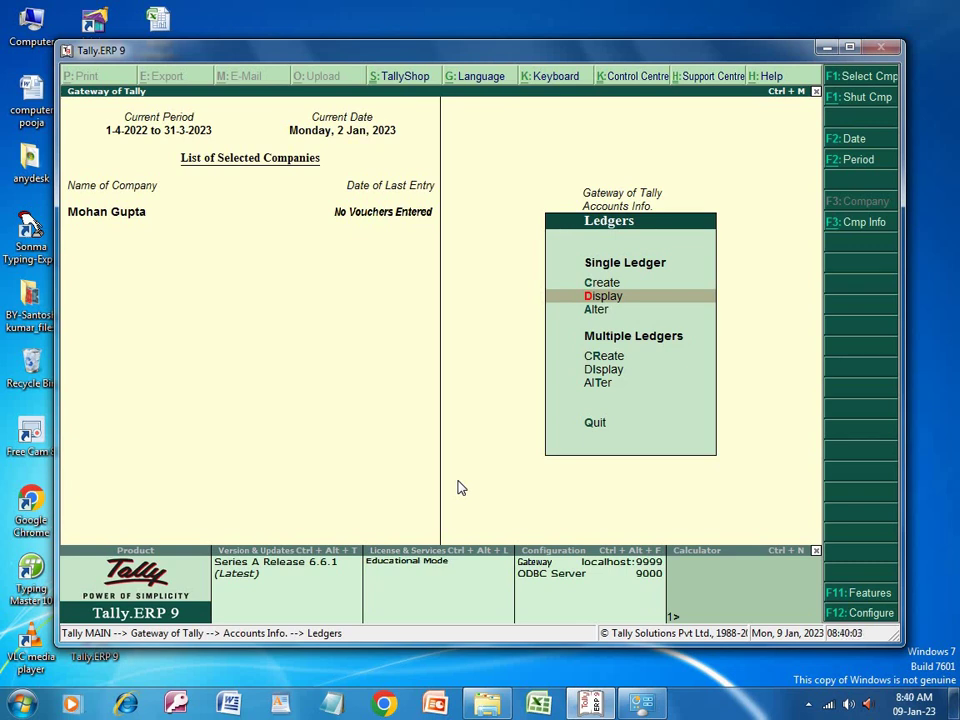
Open the Gst@0% ledger for alteration, delete it and return to the ledger options.
key(Down)
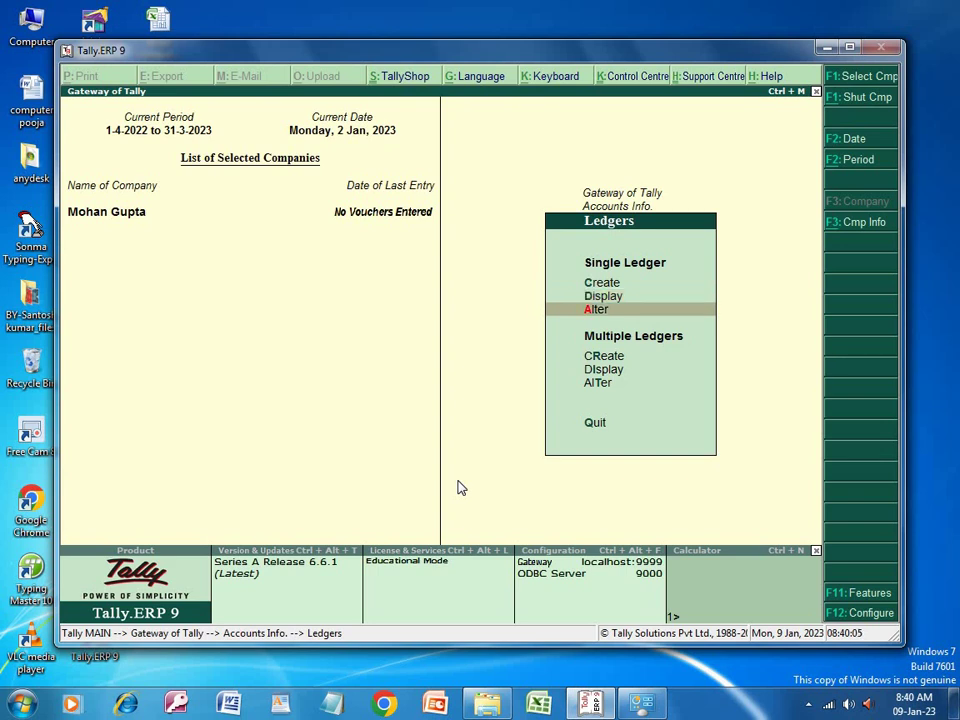
key(Return)
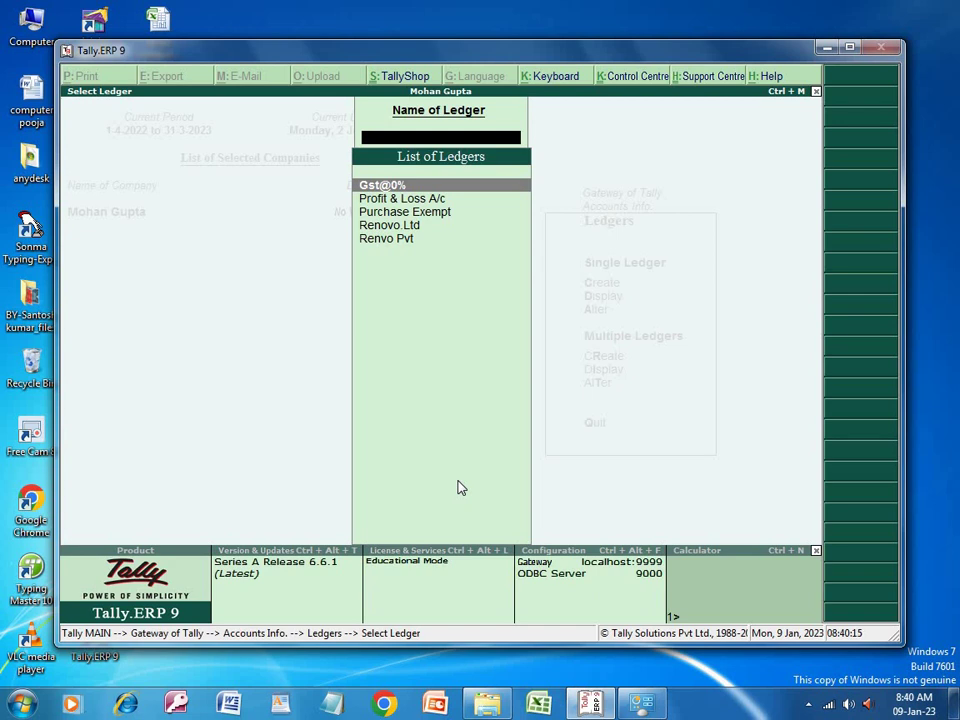
key(Return)
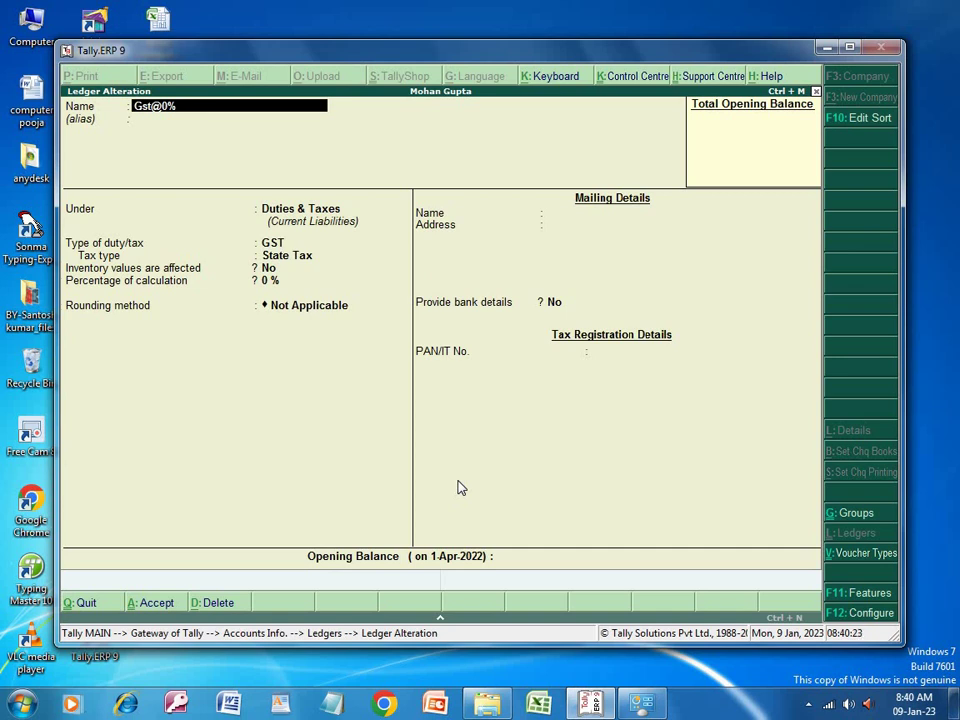
key(alt+d)
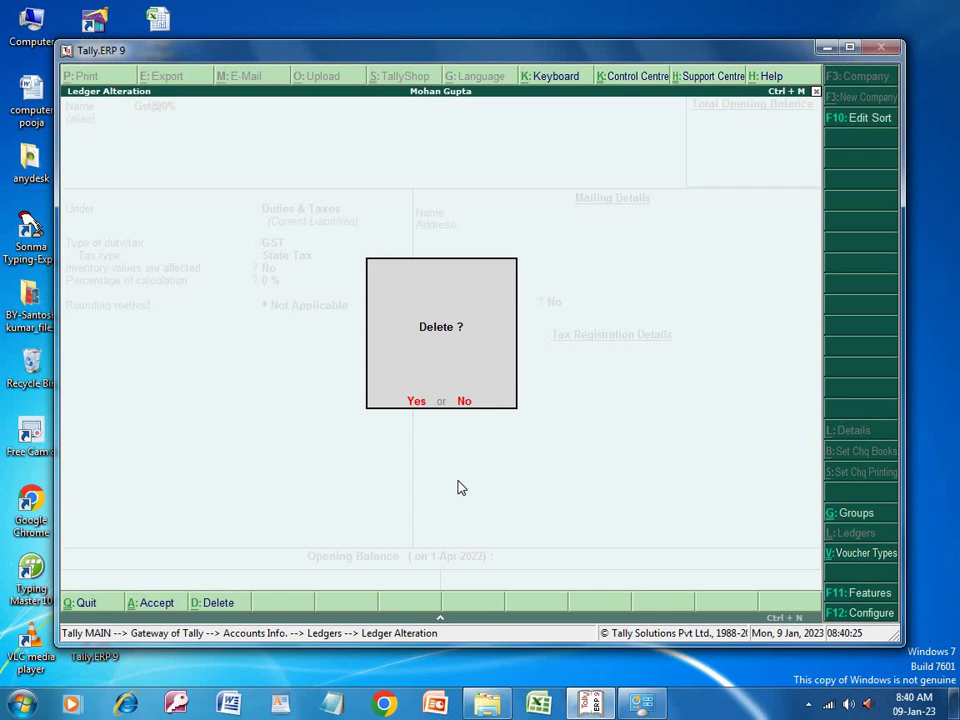
key(y)
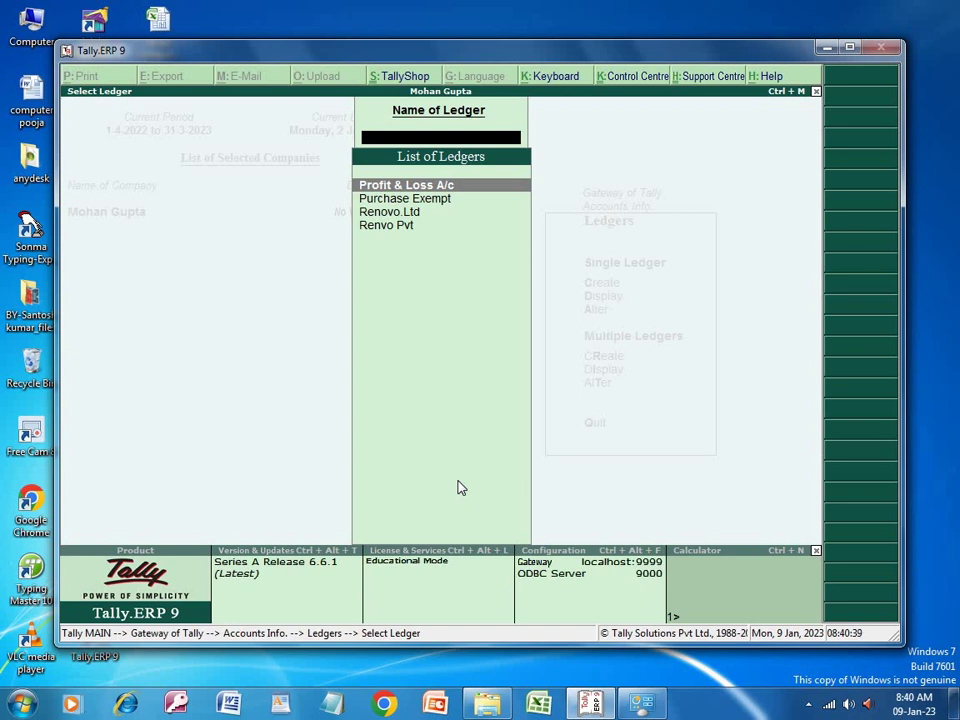
key(Escape)
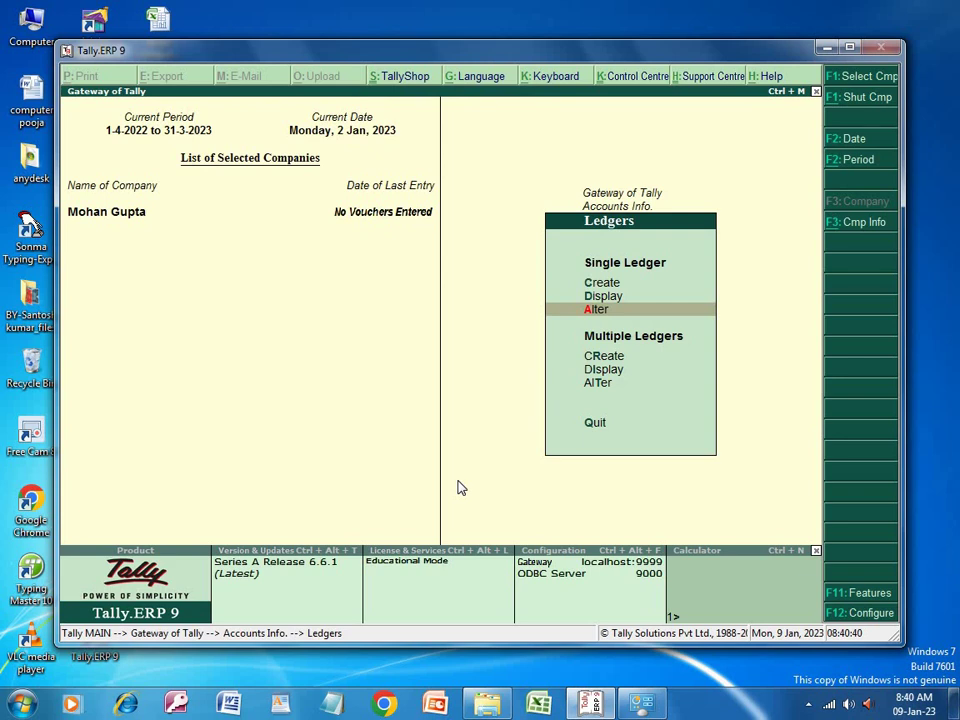
Return from the ledger options to the Gateway of Tally and open a new purchase voucher.
click(592, 428)
click(592, 428)
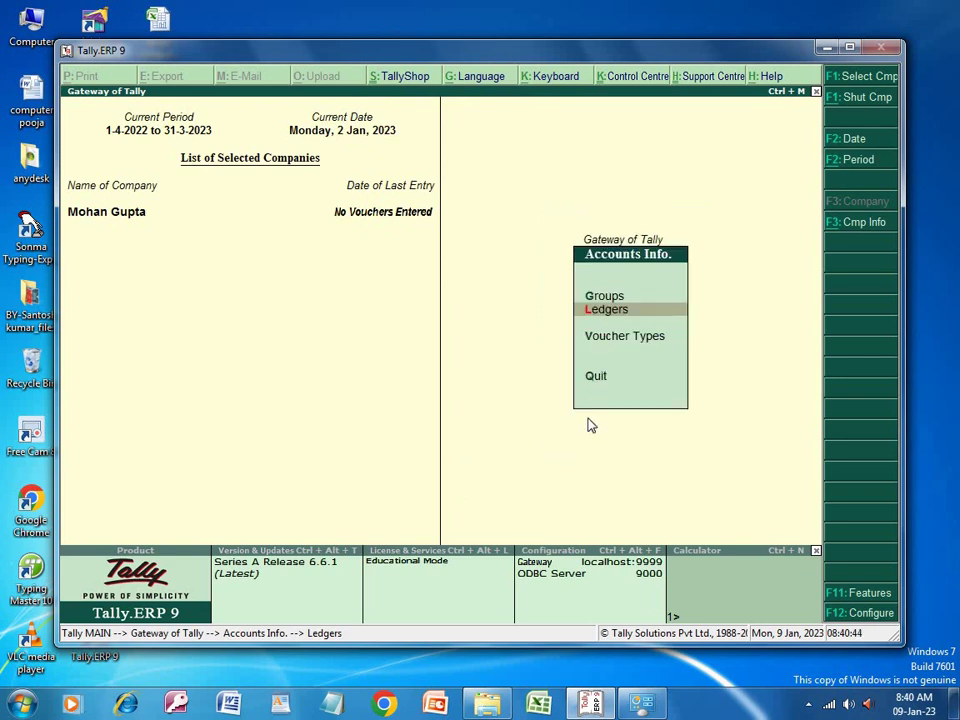
click(595, 378)
click(595, 378)
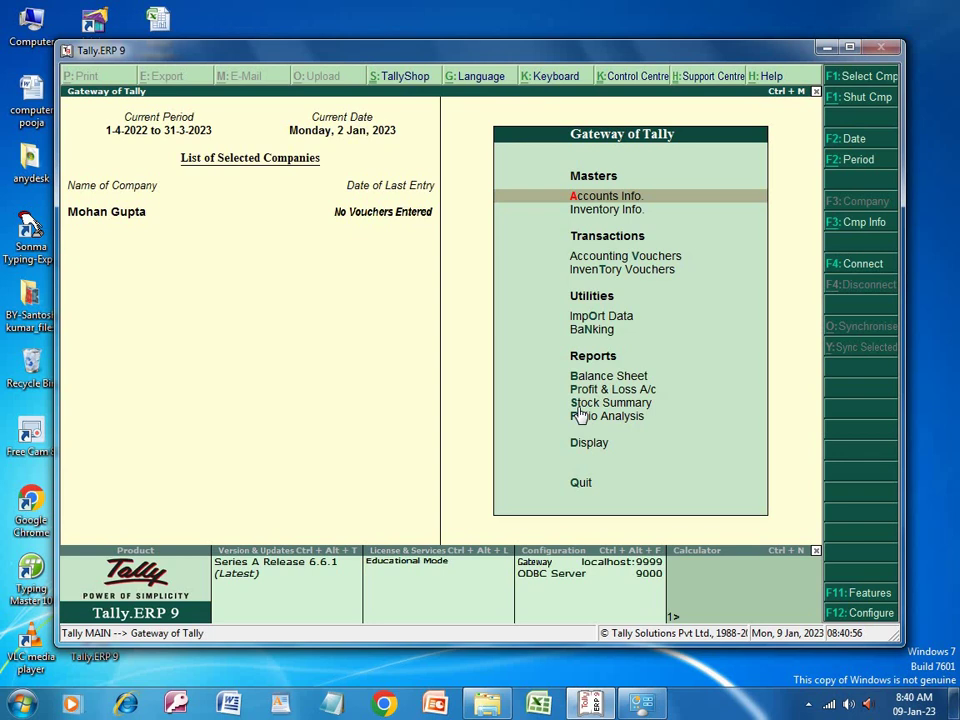
key(v)
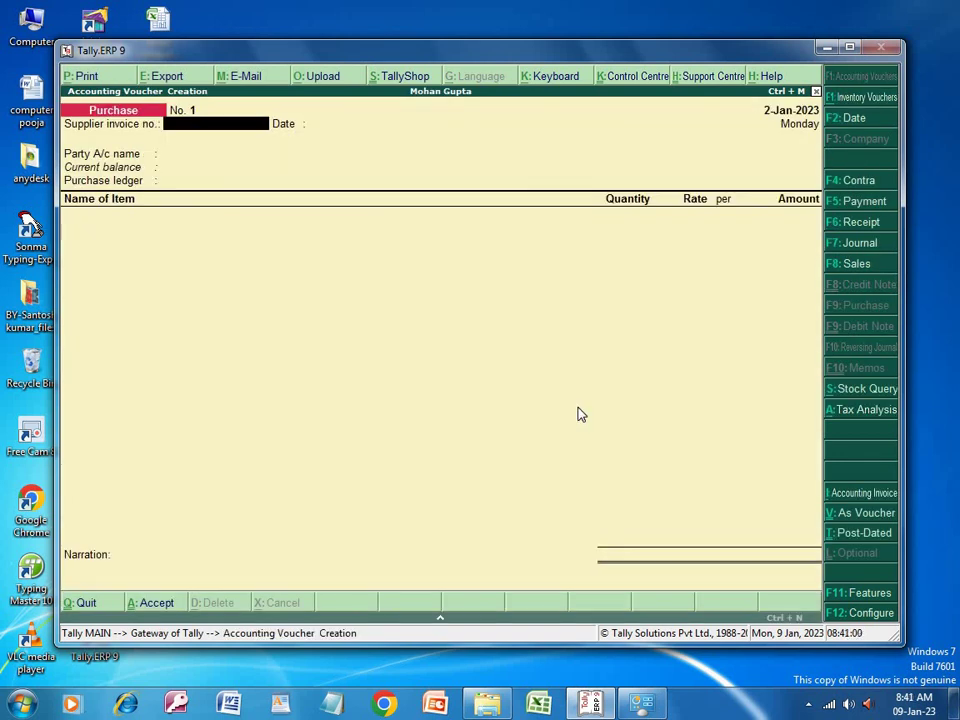
text(12345)
key(Return)
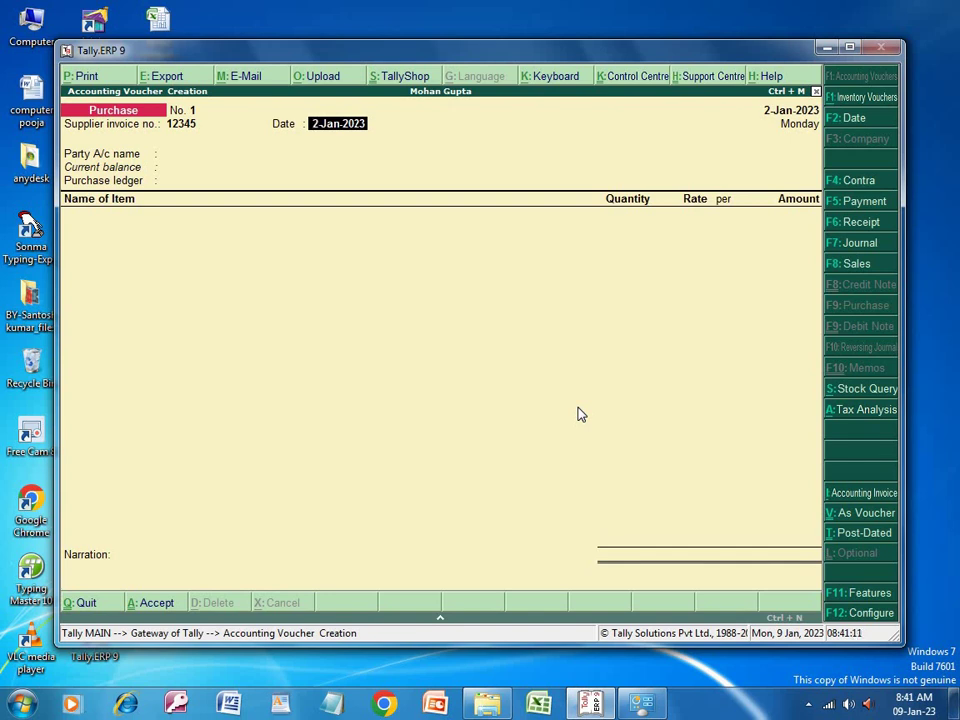
key(F2)
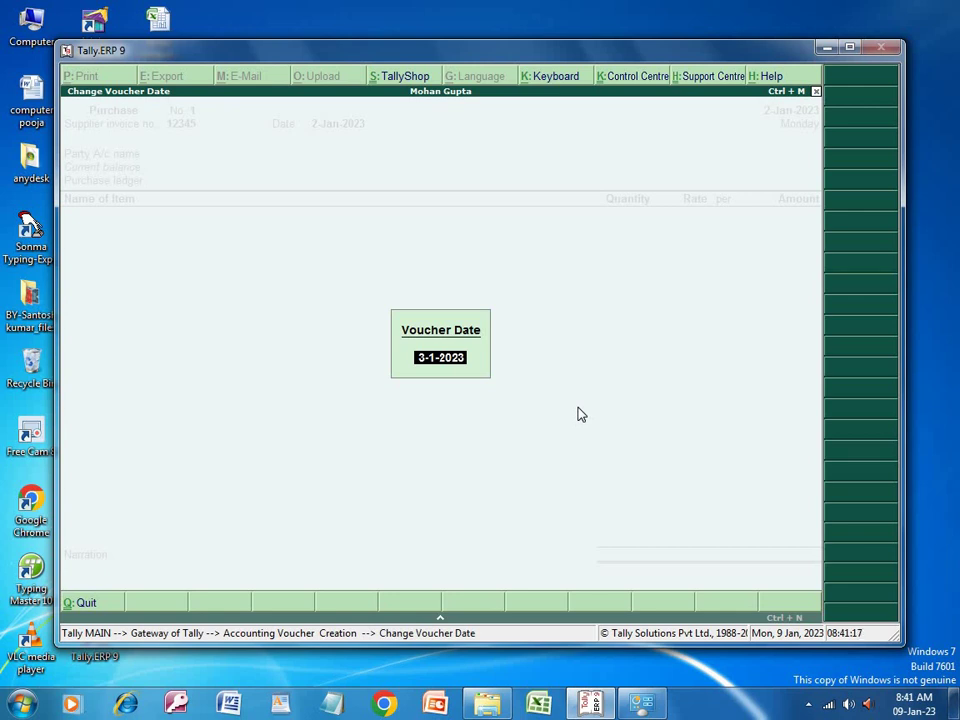
text(1-12-2022)
key(Return)
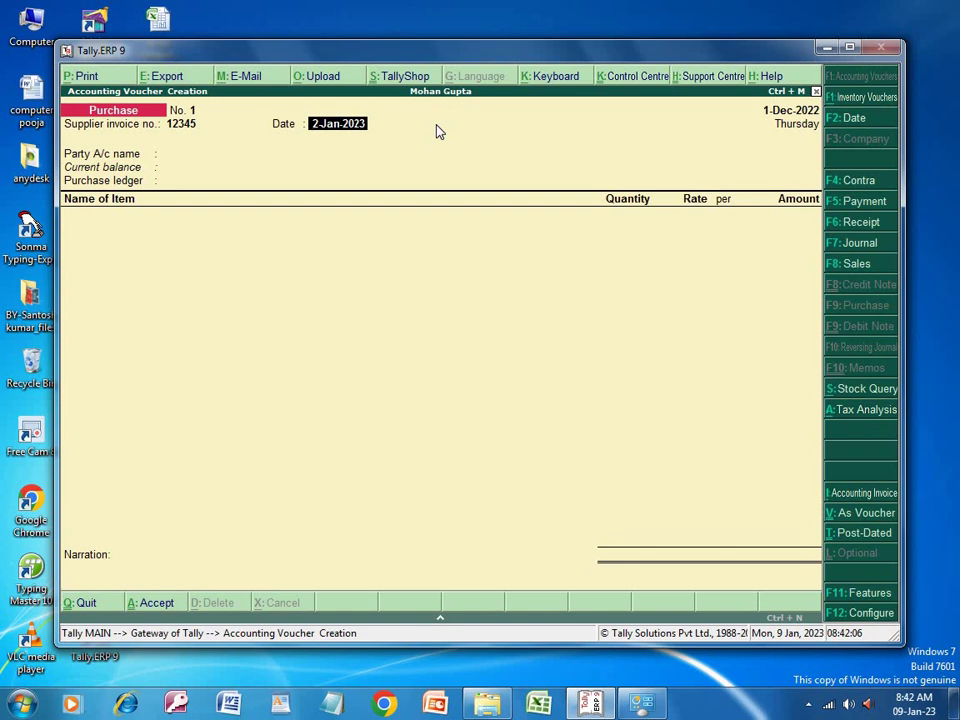
key(BackSpace)
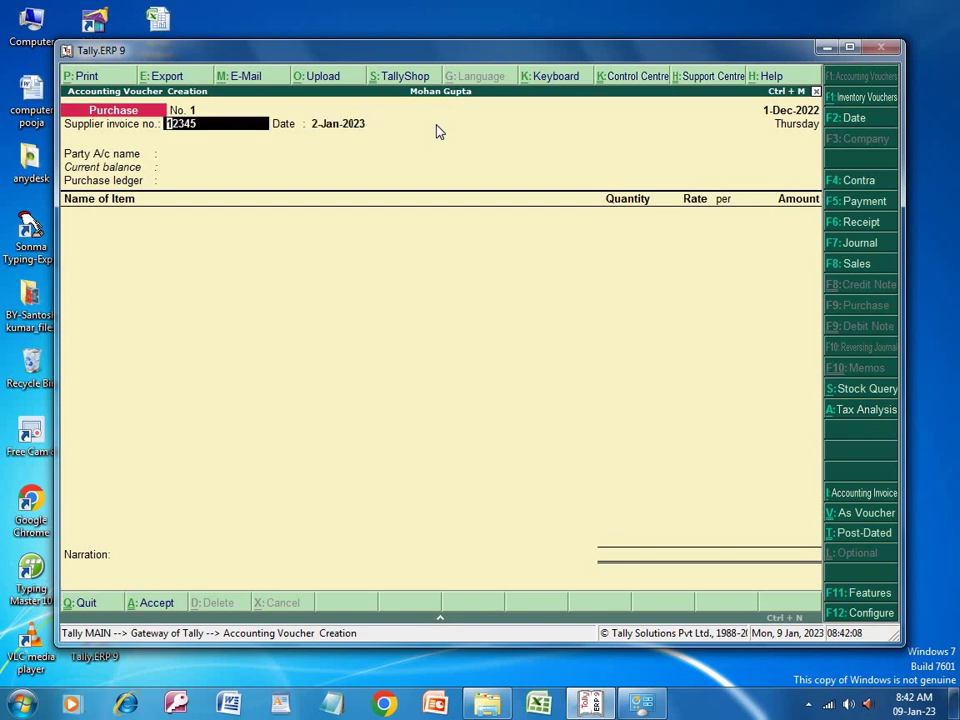
key(Return)
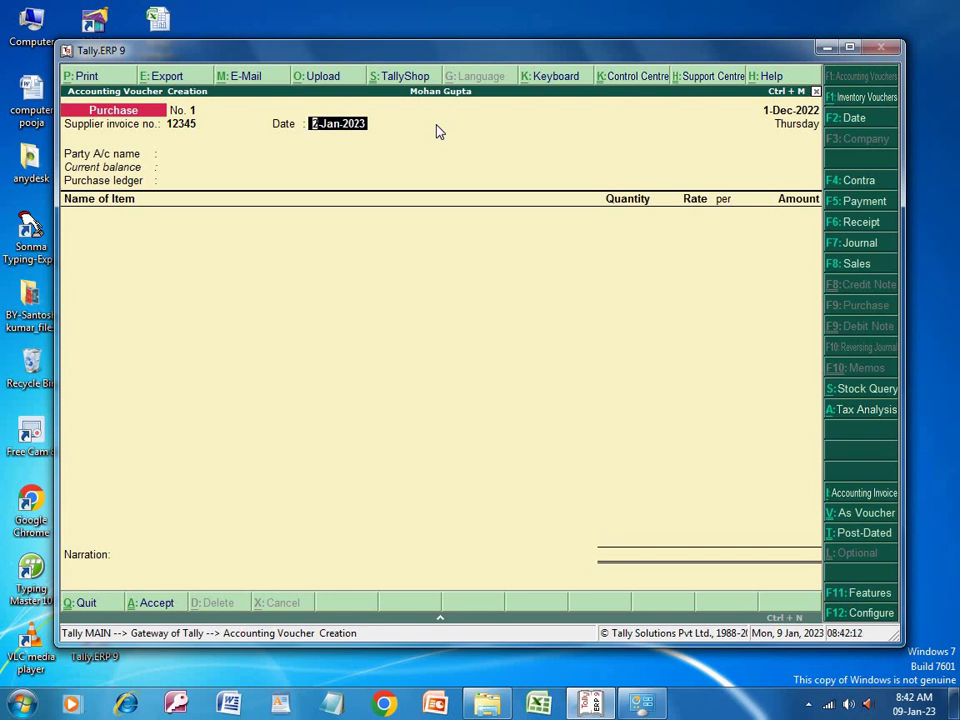
Set the voucher date to 1-1-2023 and leave the purchase voucher without saving it.
key(F2)
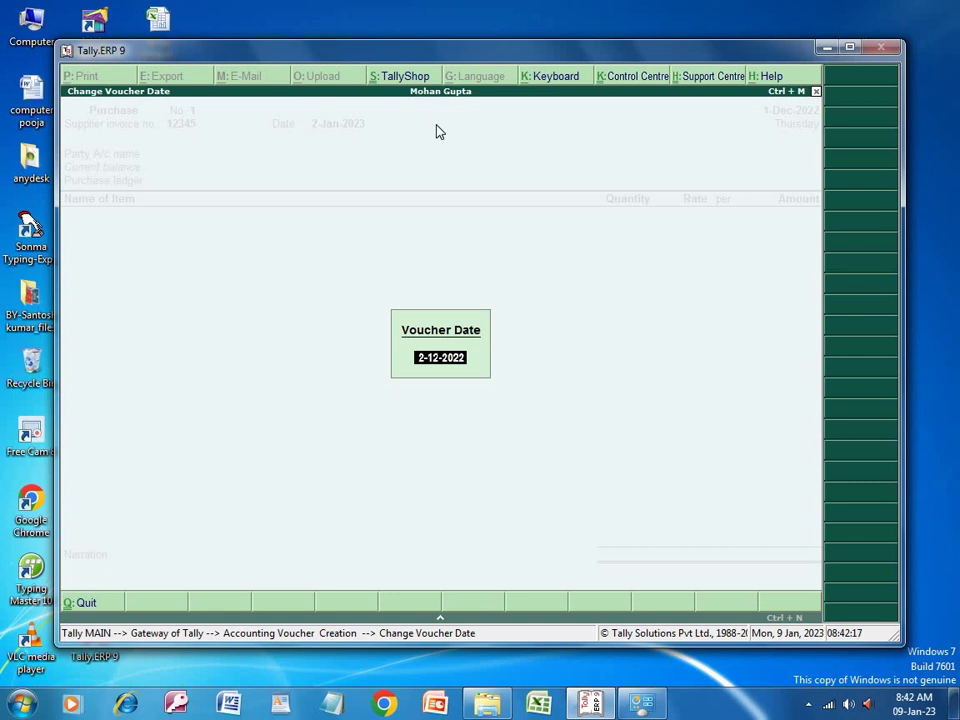
text(1-1-2023)
key(Return)
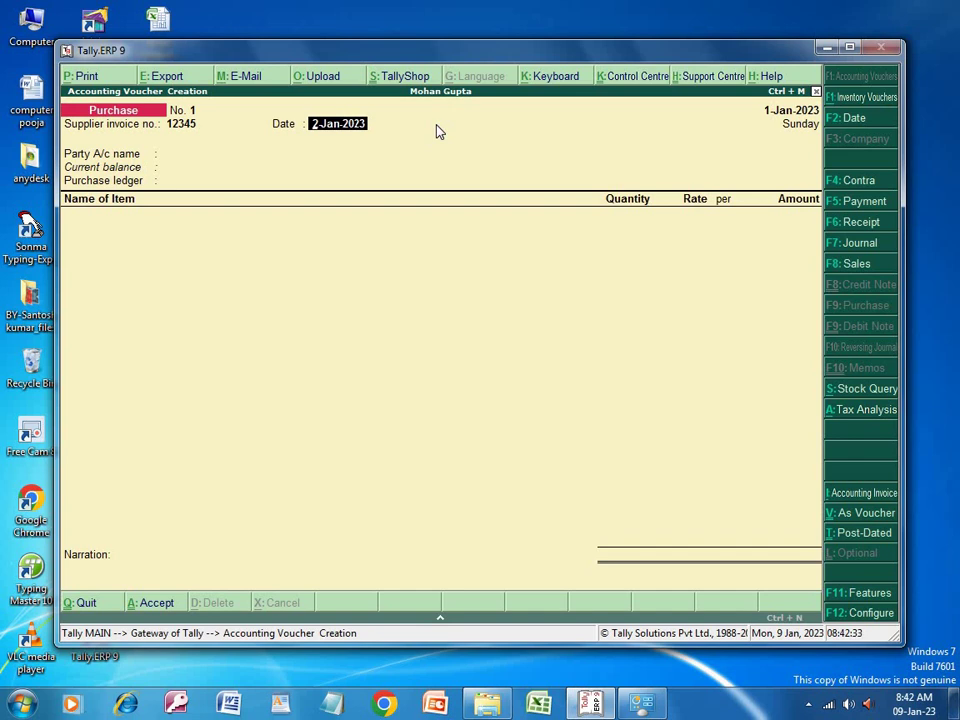
key(BackSpace)
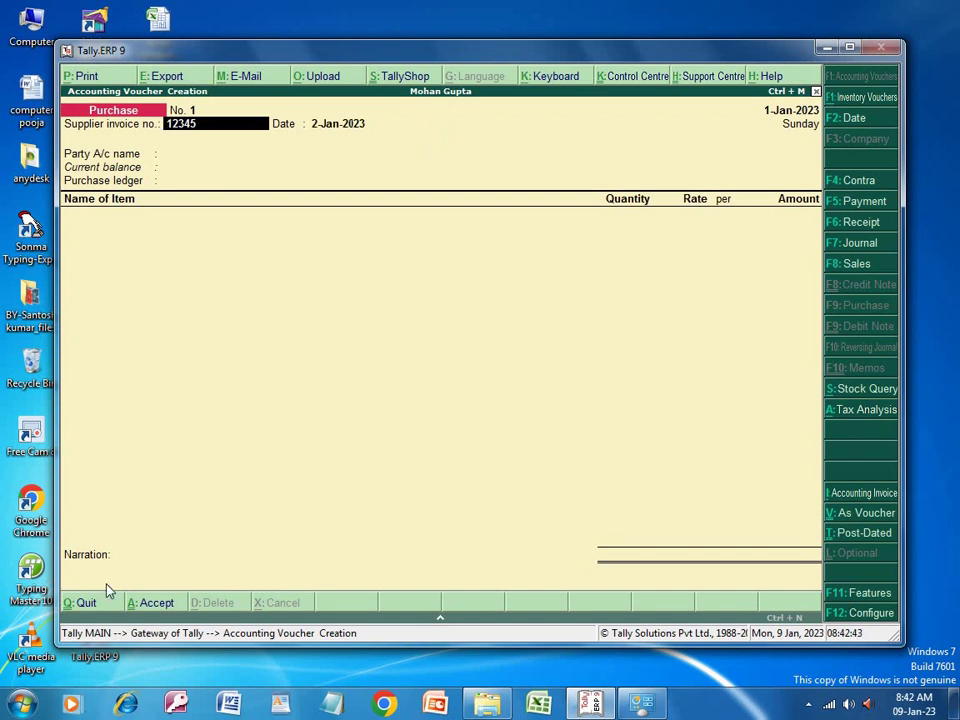
click(86, 602)
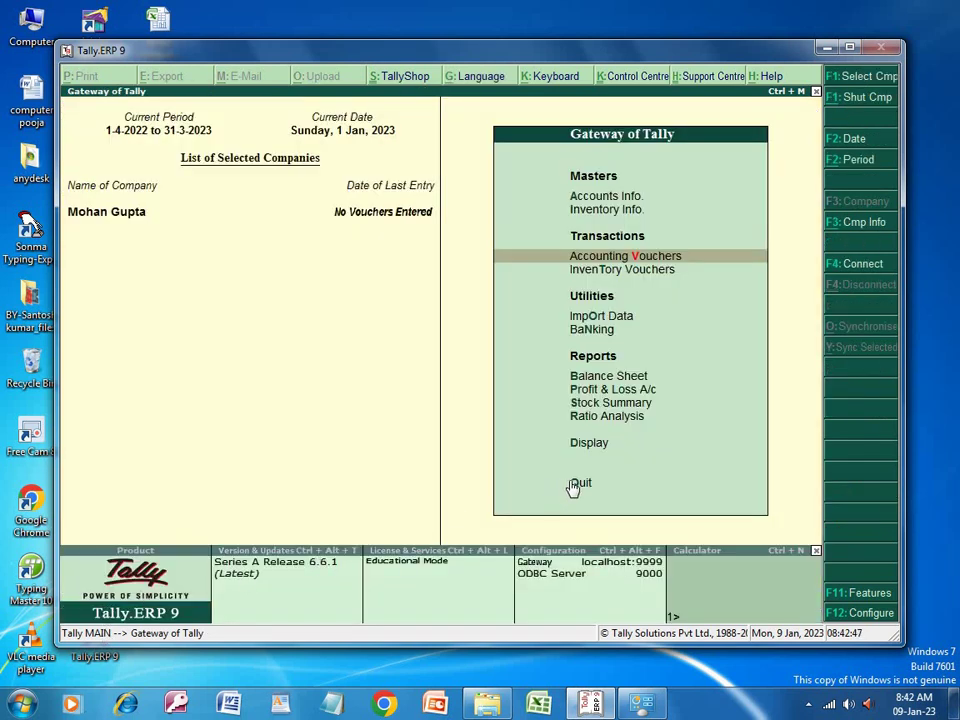
Start a new purchase voucher with supplier invoice no. 1234 dated 1-Jan-2023 and set the voucher date to 2-1-2023.
key(Return)
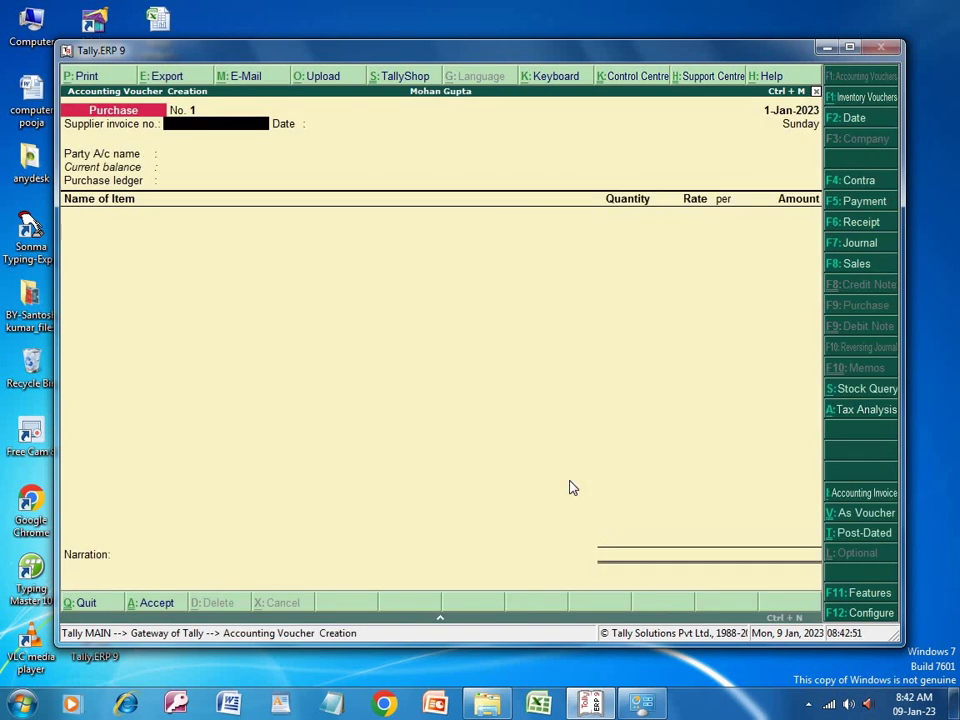
text(1234)
key(Return)
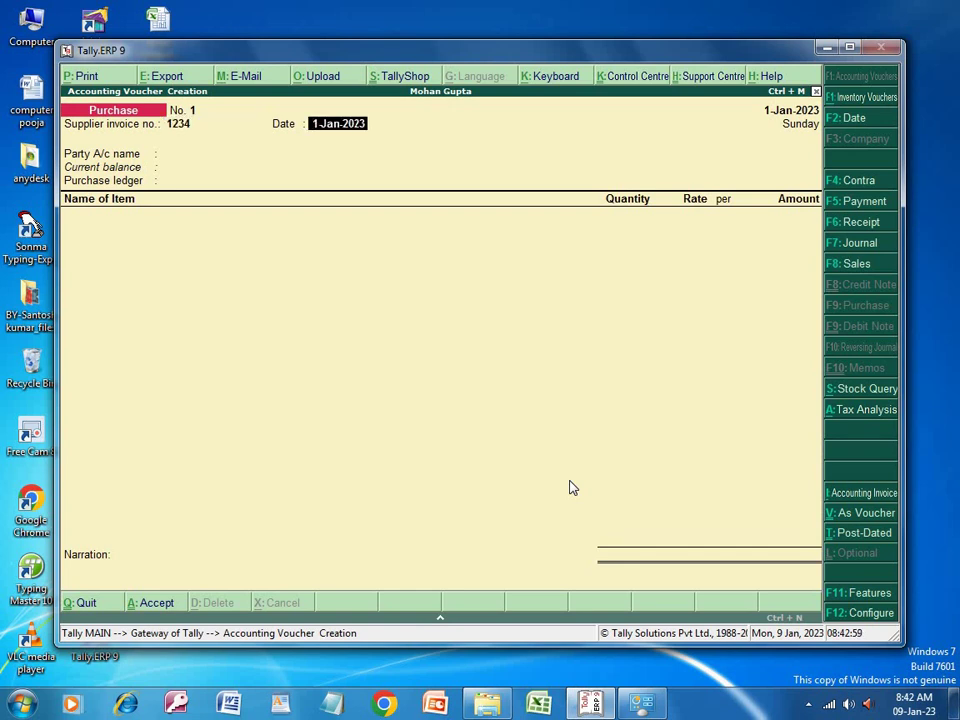
key(F2)
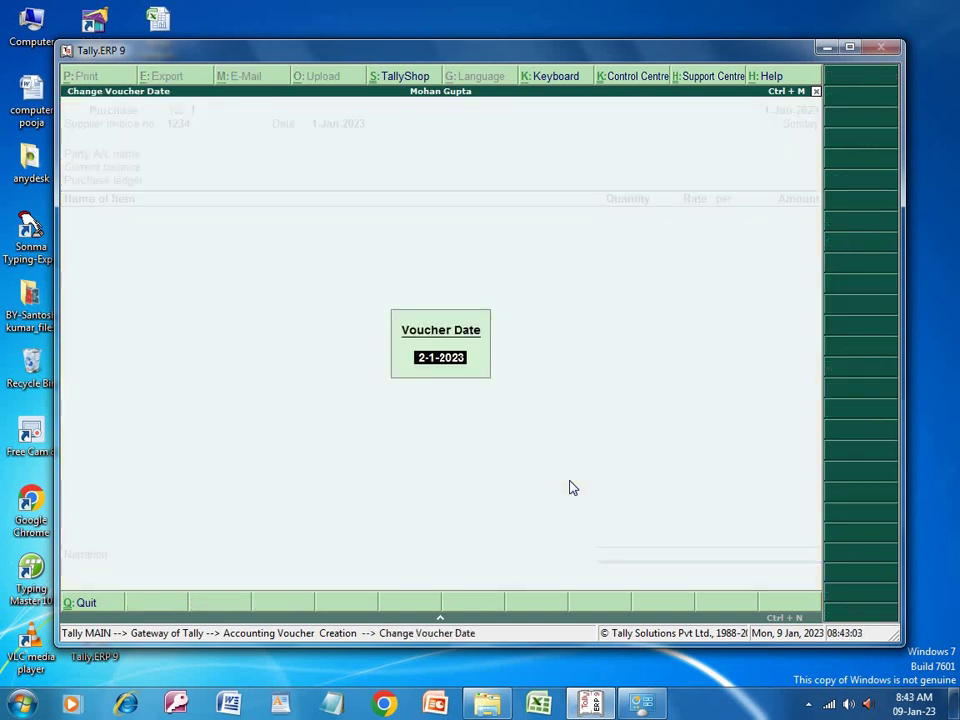
key(Return)
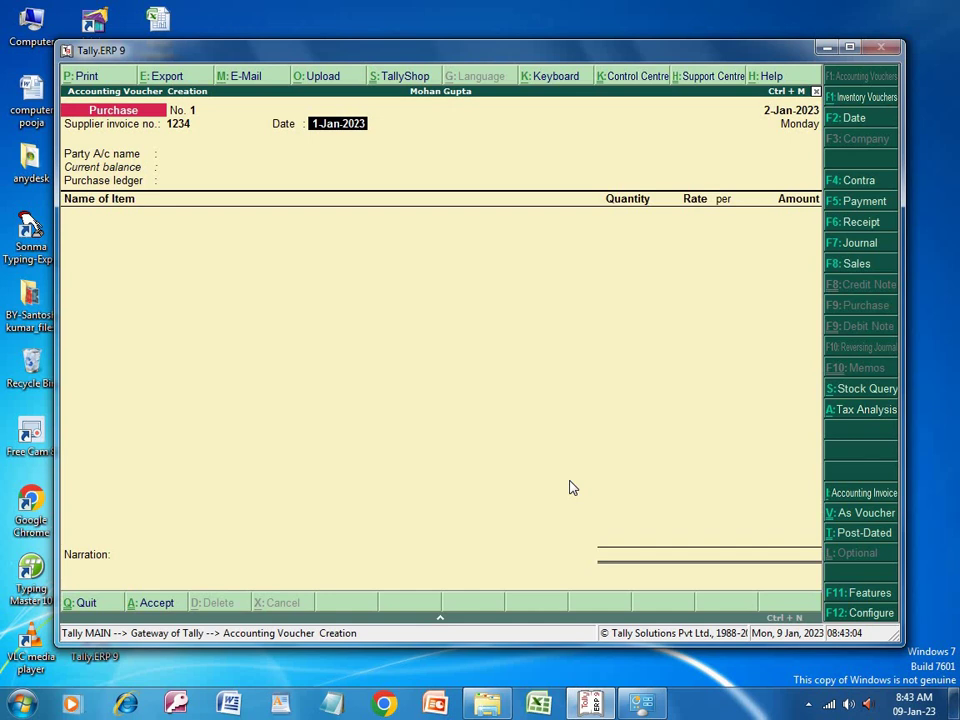
key(Return)
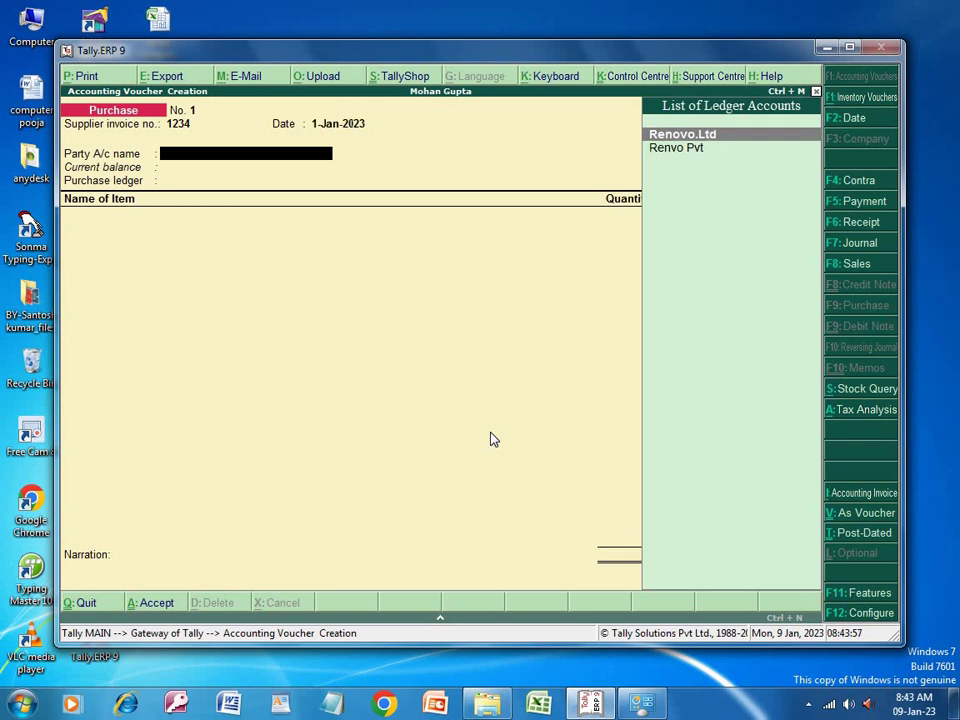
Choose Renvo Pvt as the party account, accept its supplier details as filled in, and select the Purchase Exempt ledger.
key(Down)
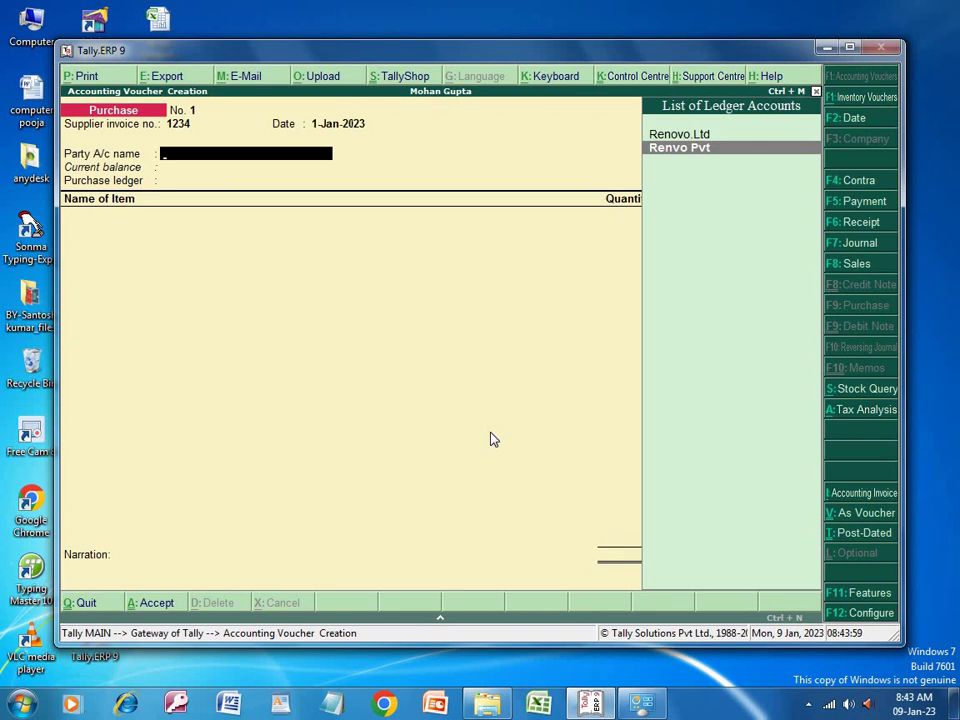
key(Return)
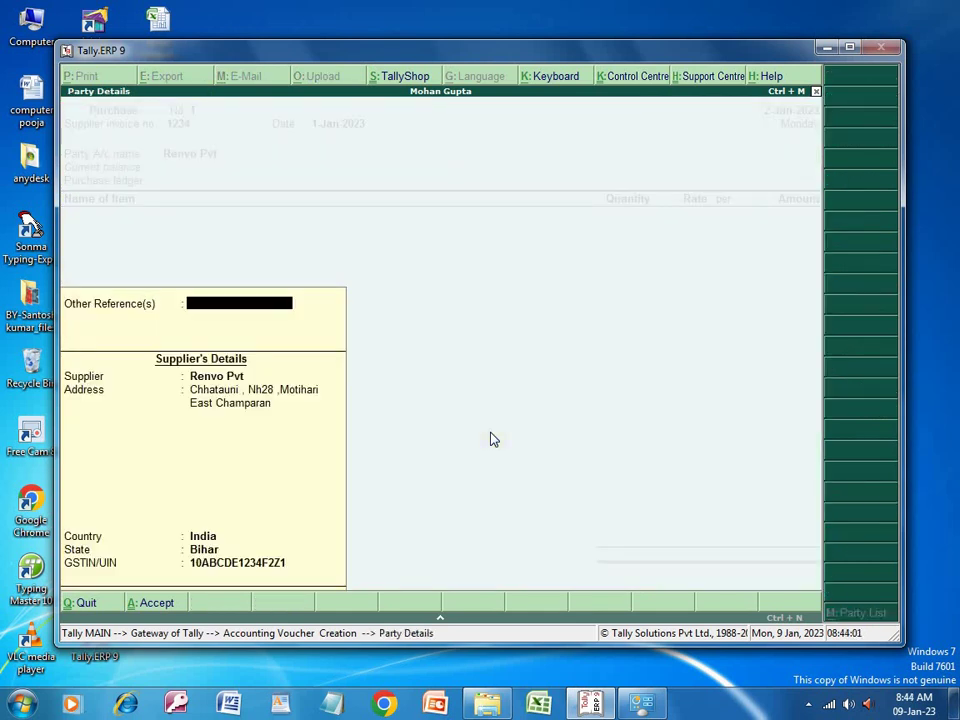
key(Return)
key(Return)
key(Return)
key(Return)
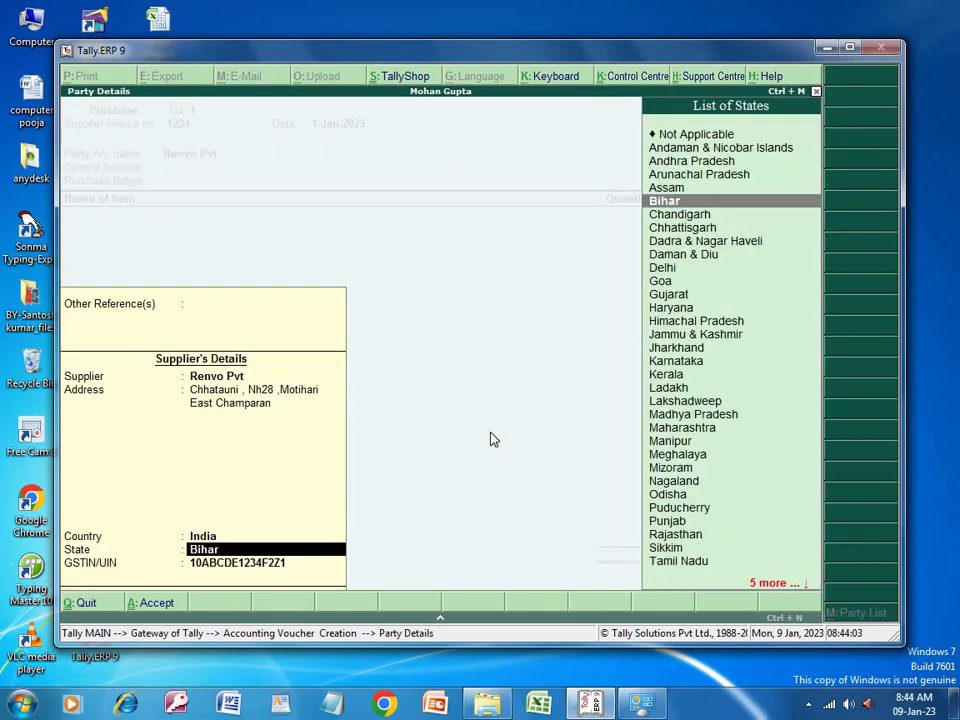
key(Return)
key(Return)
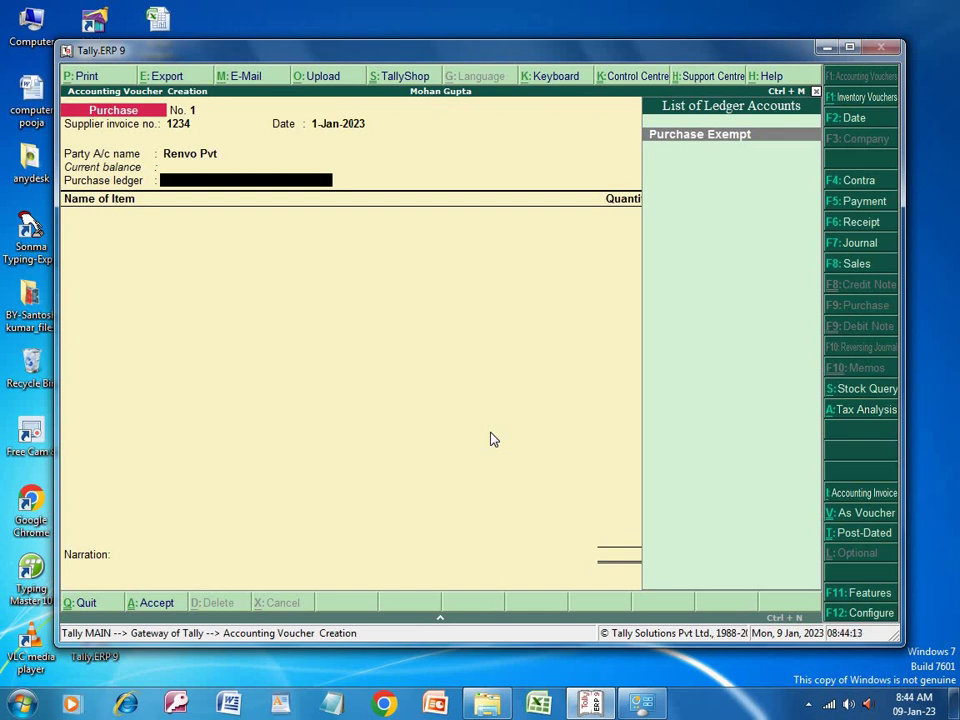
key(Return)
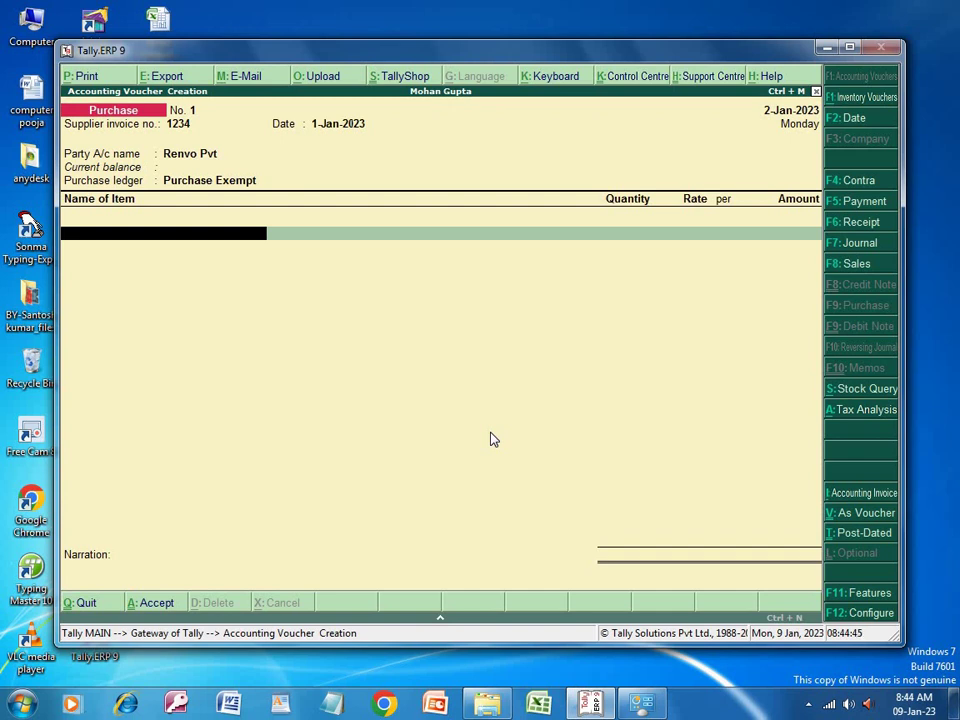
Add Milk as the first item, with a quantity of 12 klr at a rate of 56 per klr.
text(M)
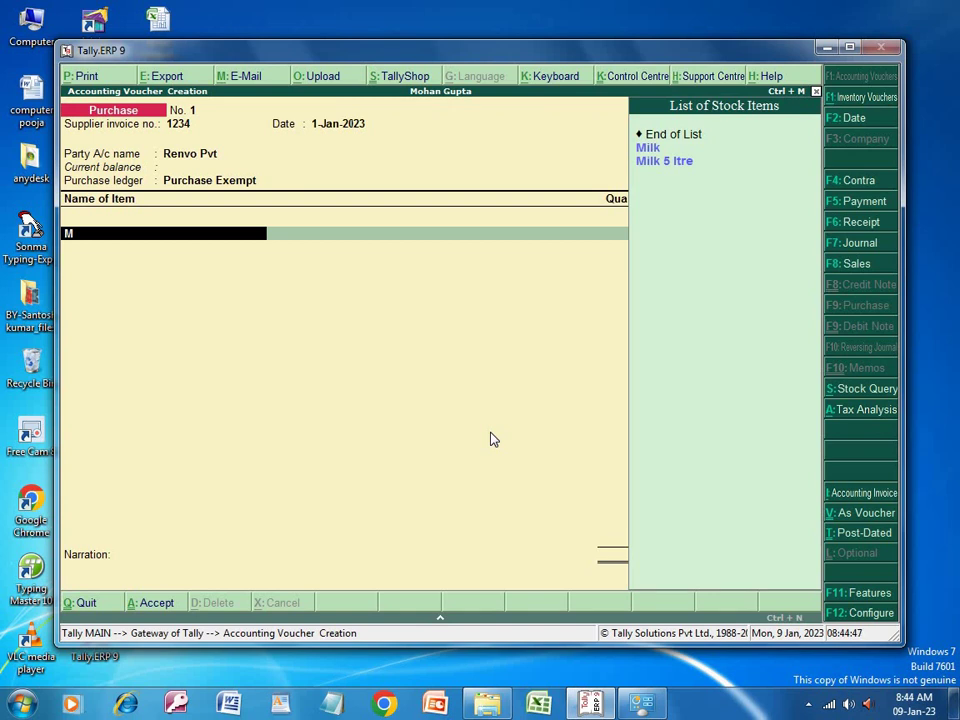
key(Down)
key(Down)
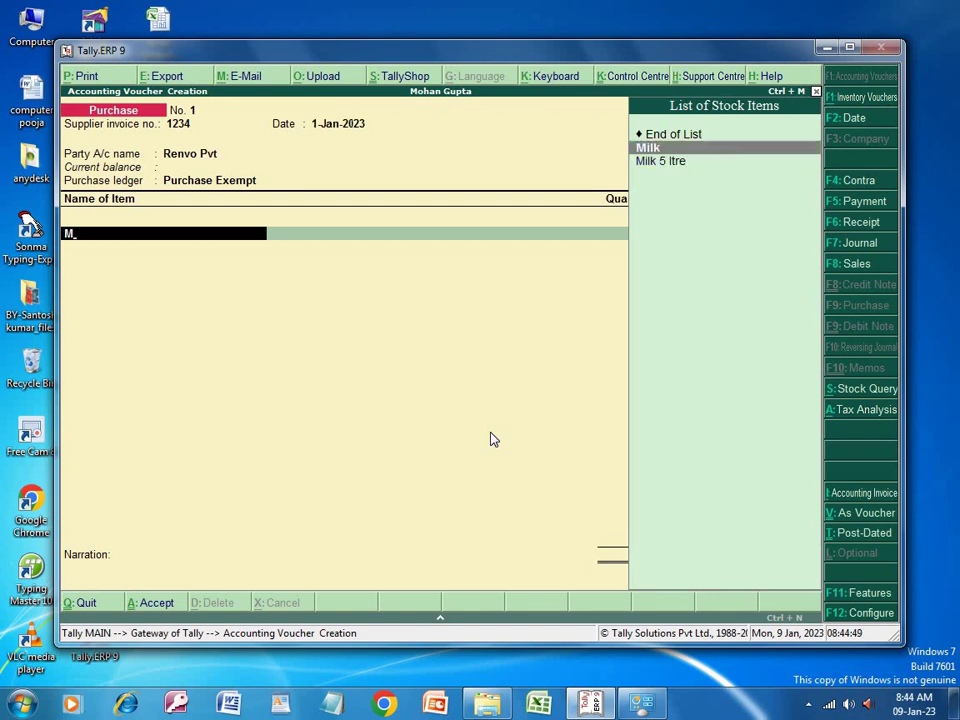
key(Up)
key(Return)
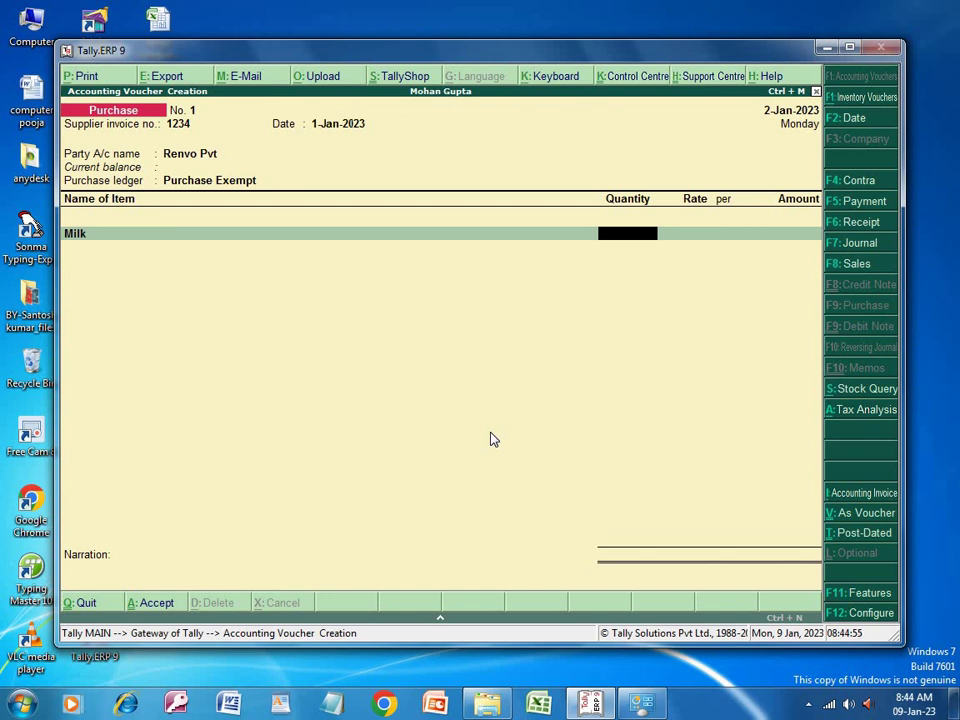
text(12)
key(Return)
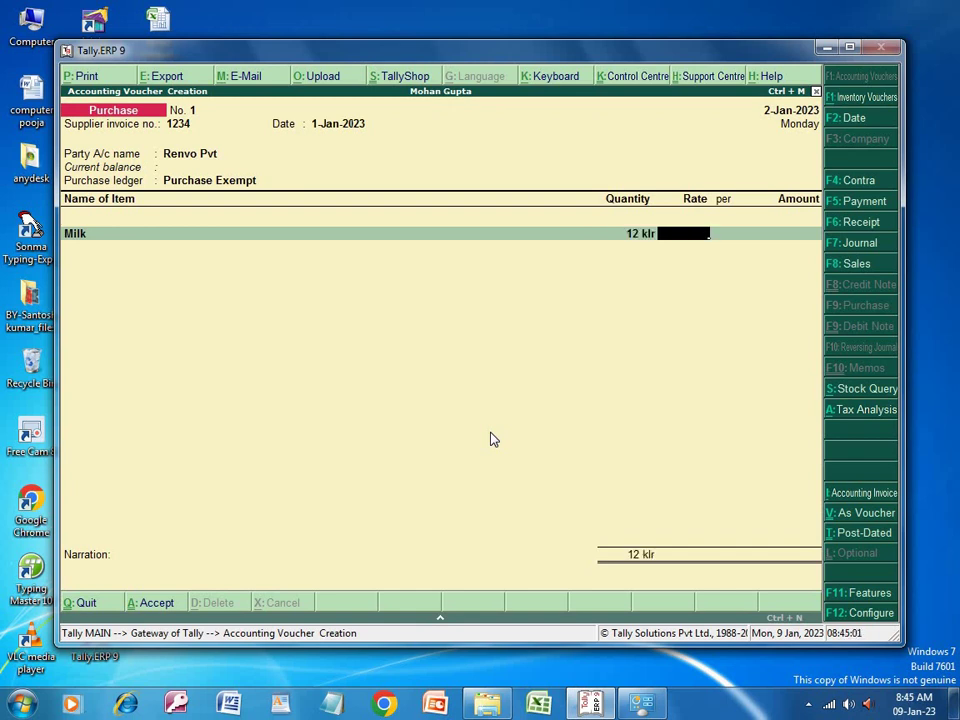
text(56)
key(Return)
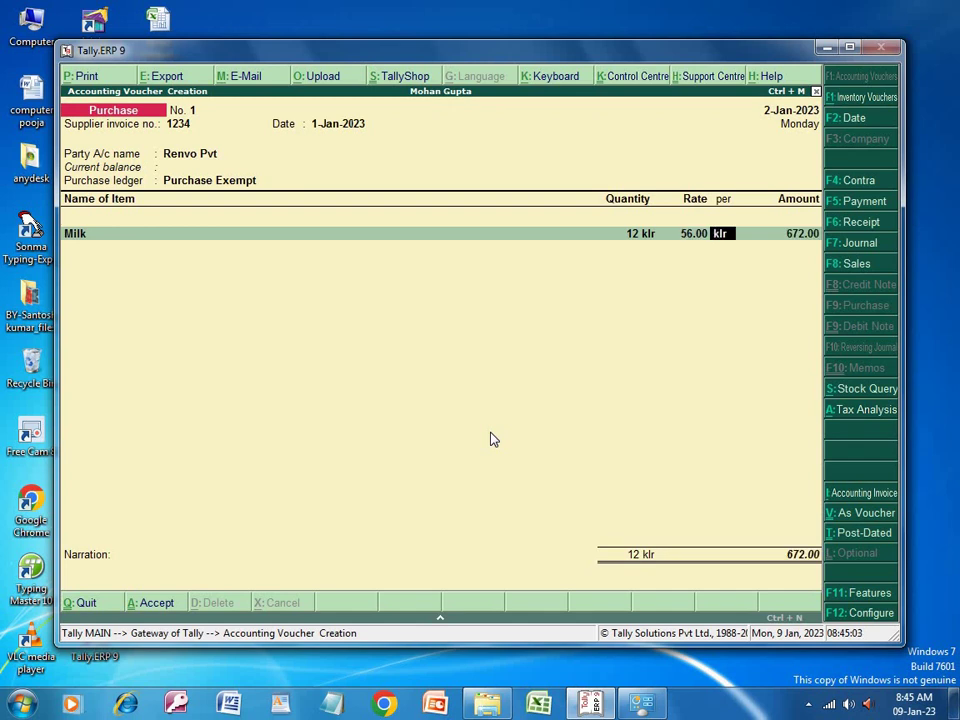
key(Return)
key(Return)
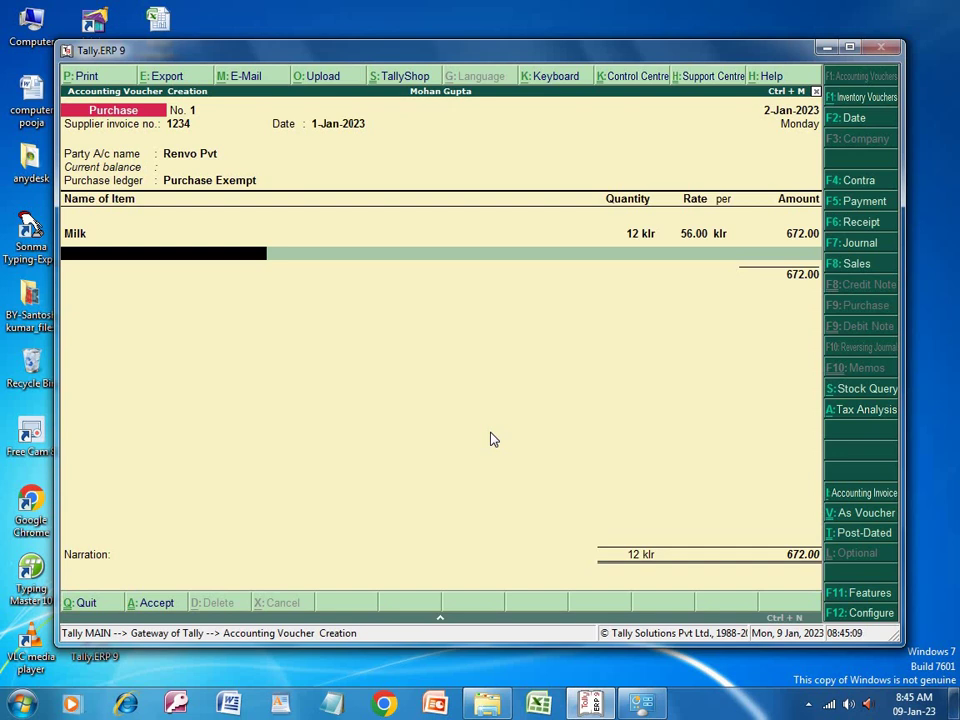
Add Egg as the second item, with a quantity of 23 pcs at a rate of 5 per pcs.
text(E)
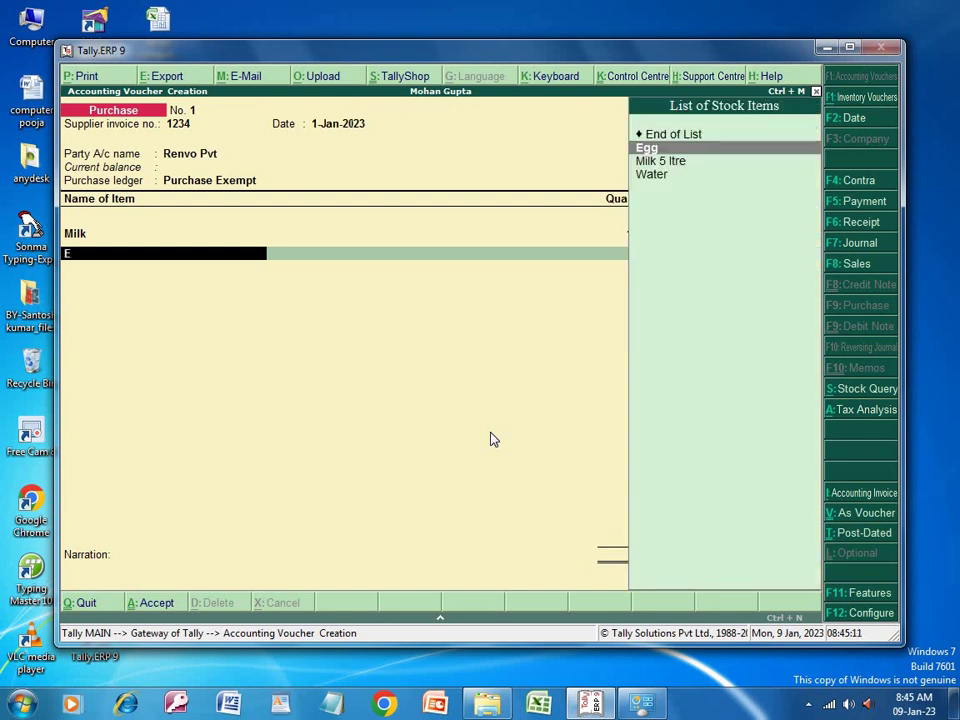
key(Return)
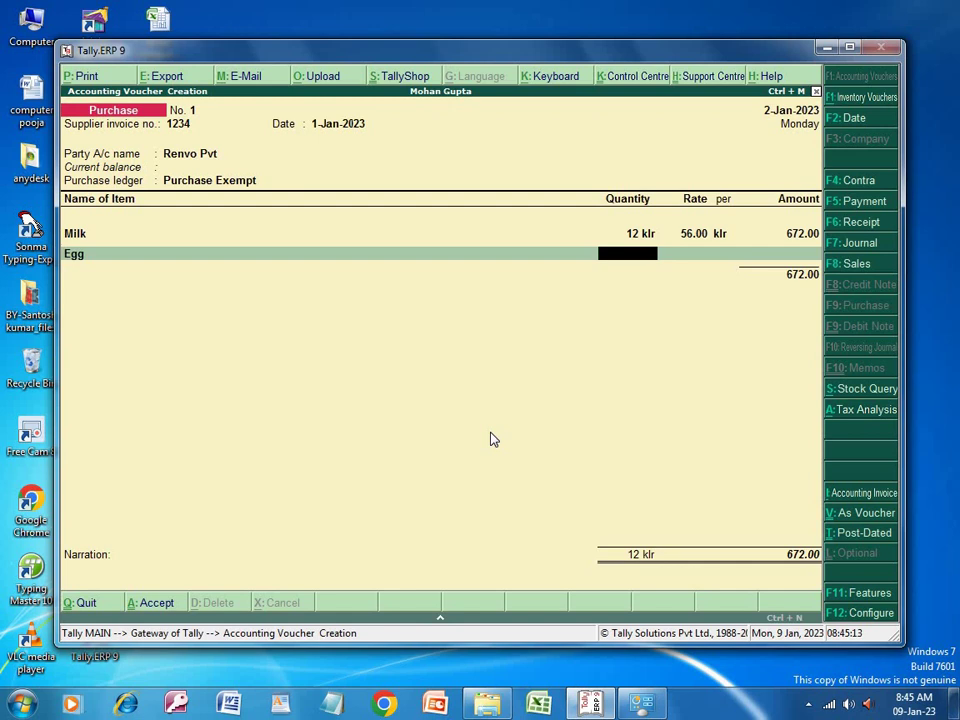
text(23)
key(Return)
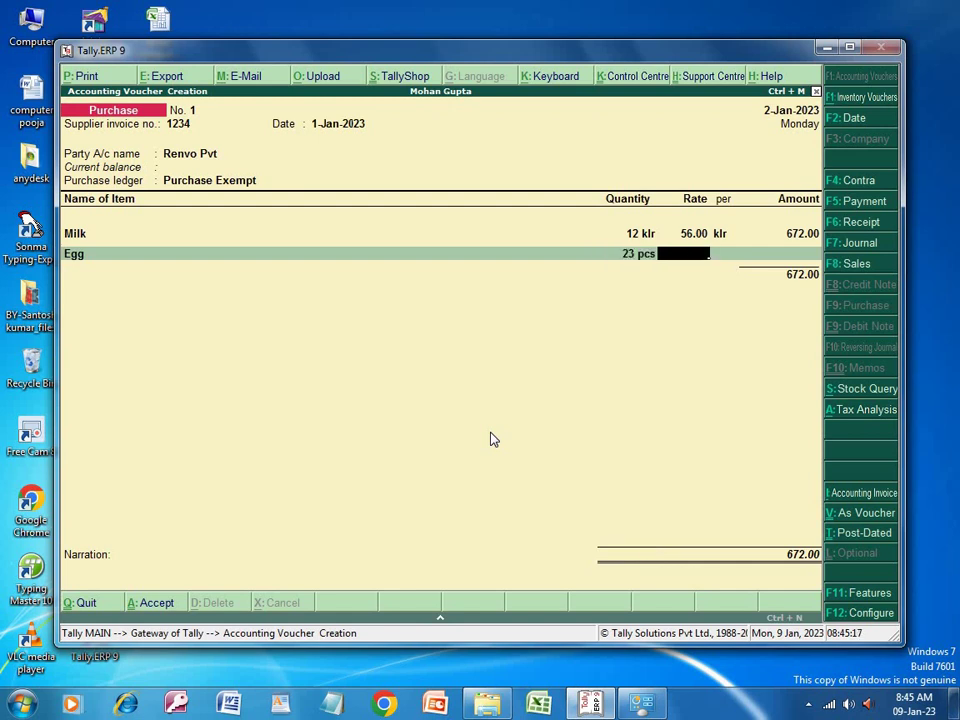
text(5)
key(Return)
key(Return)
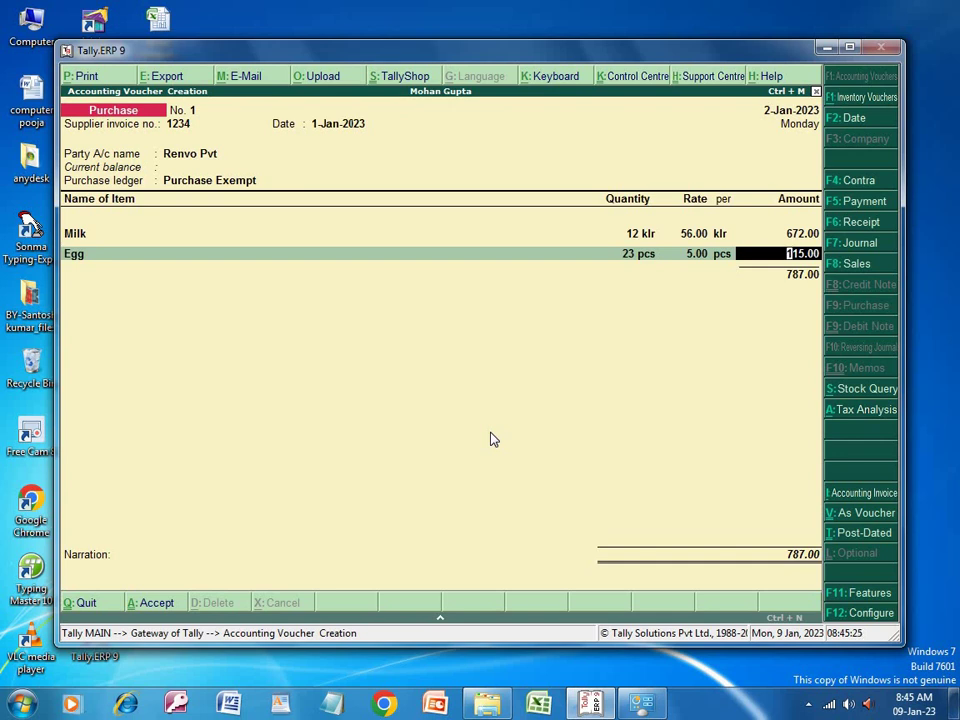
key(Return)
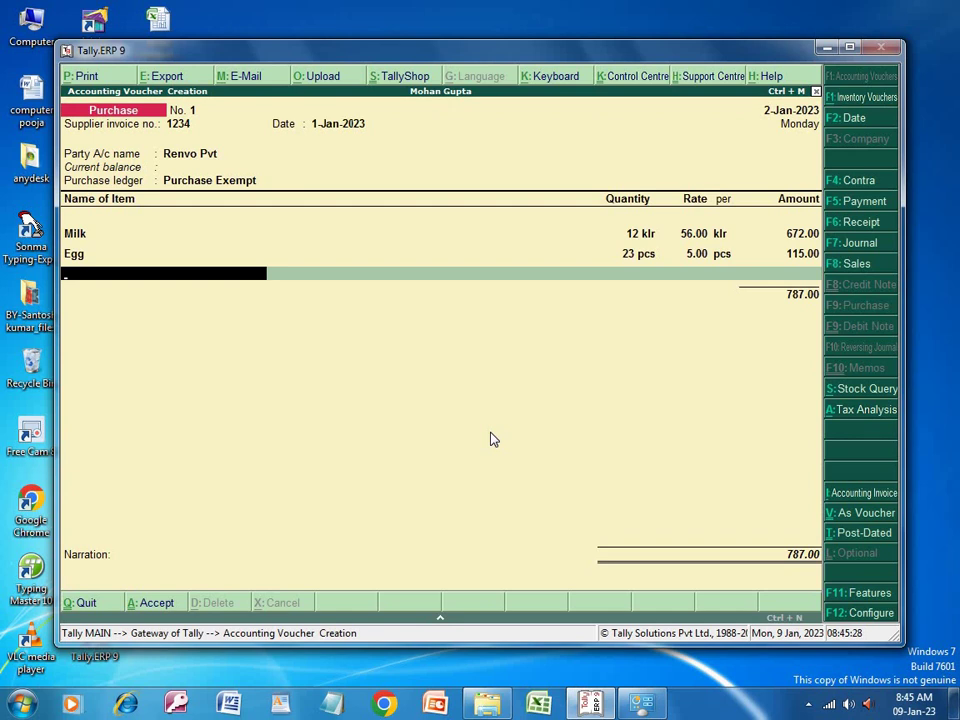
key(BackSpace)
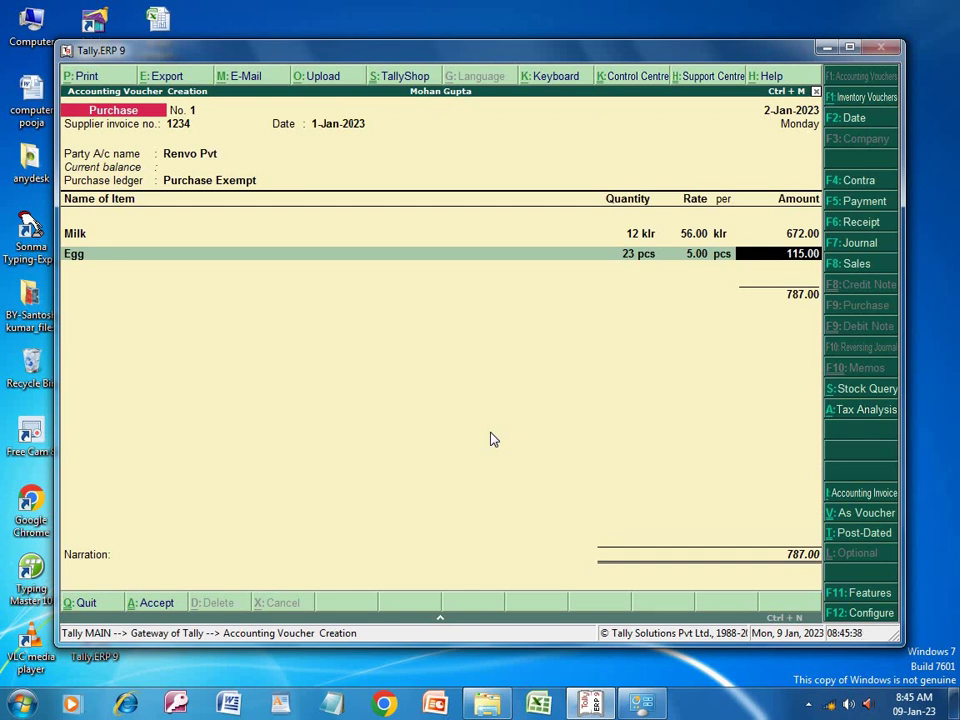
key(Return)
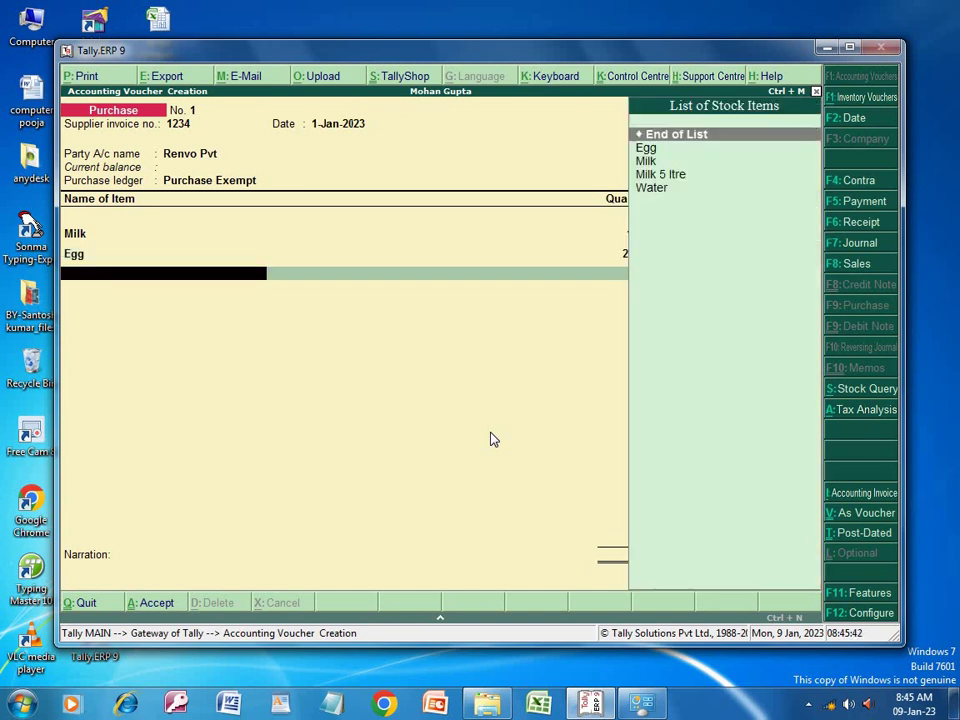
End the item list after Egg and quit the purchase voucher to the Gateway without accepting it.
key(BackSpace)
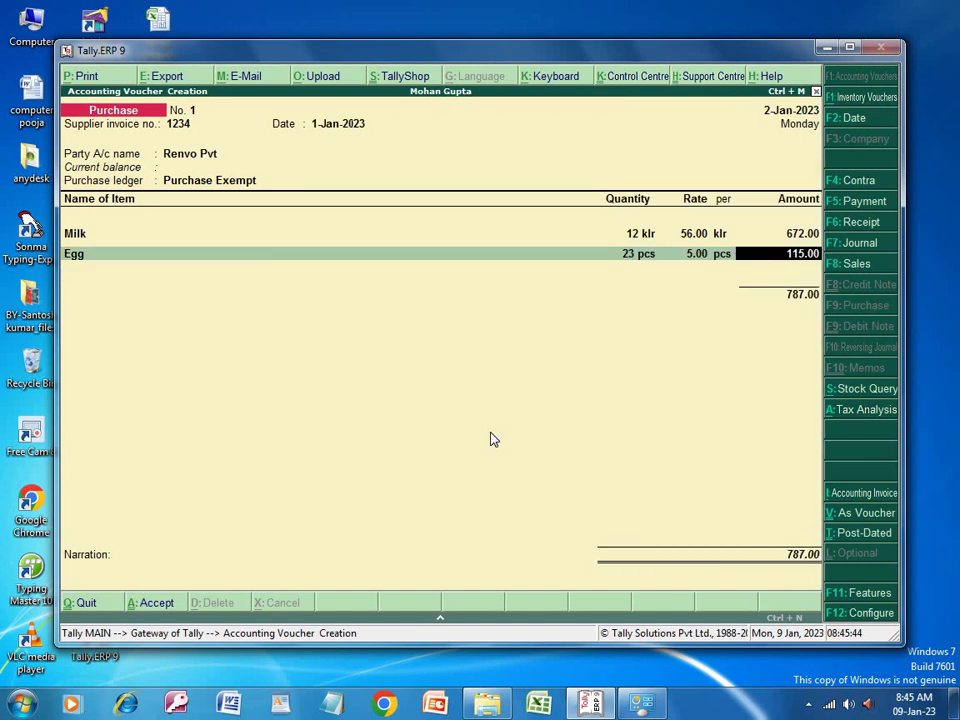
key(Return)
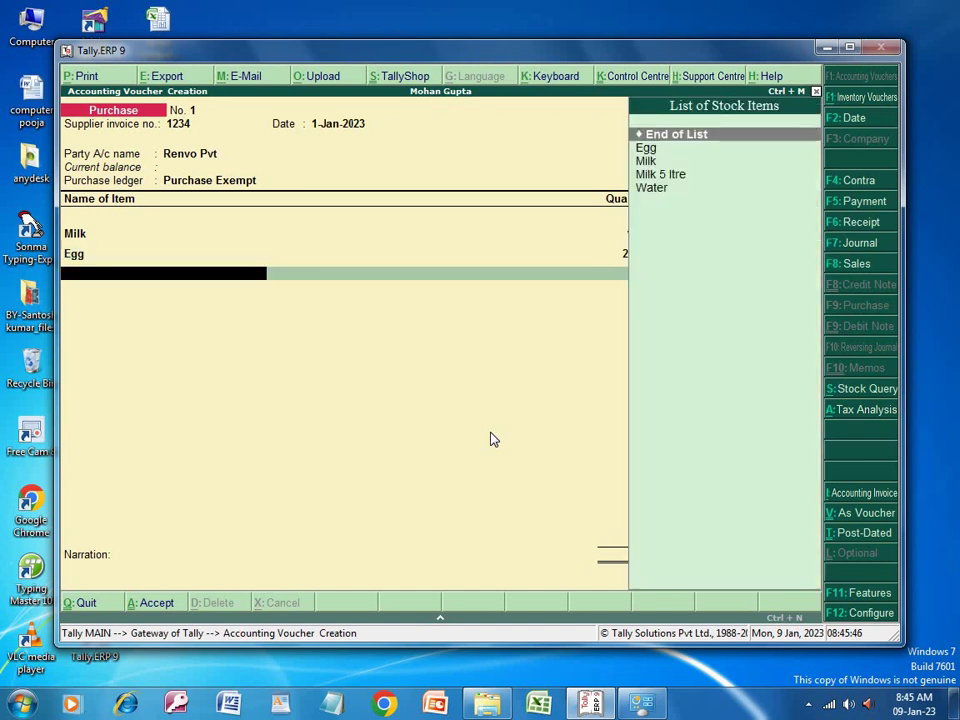
key(Return)
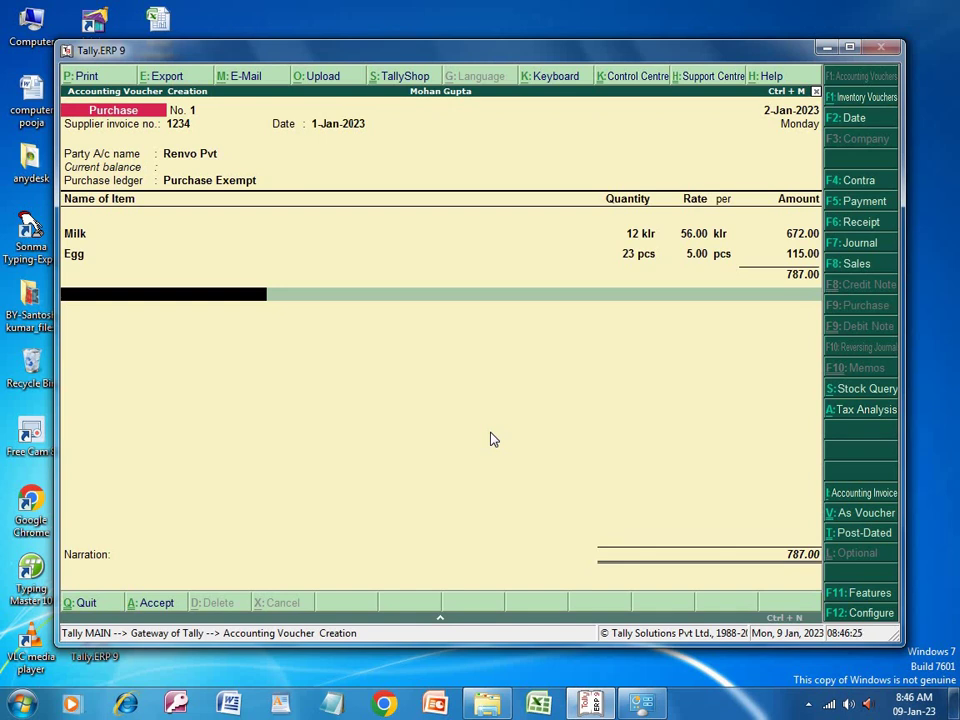
click(100, 603)
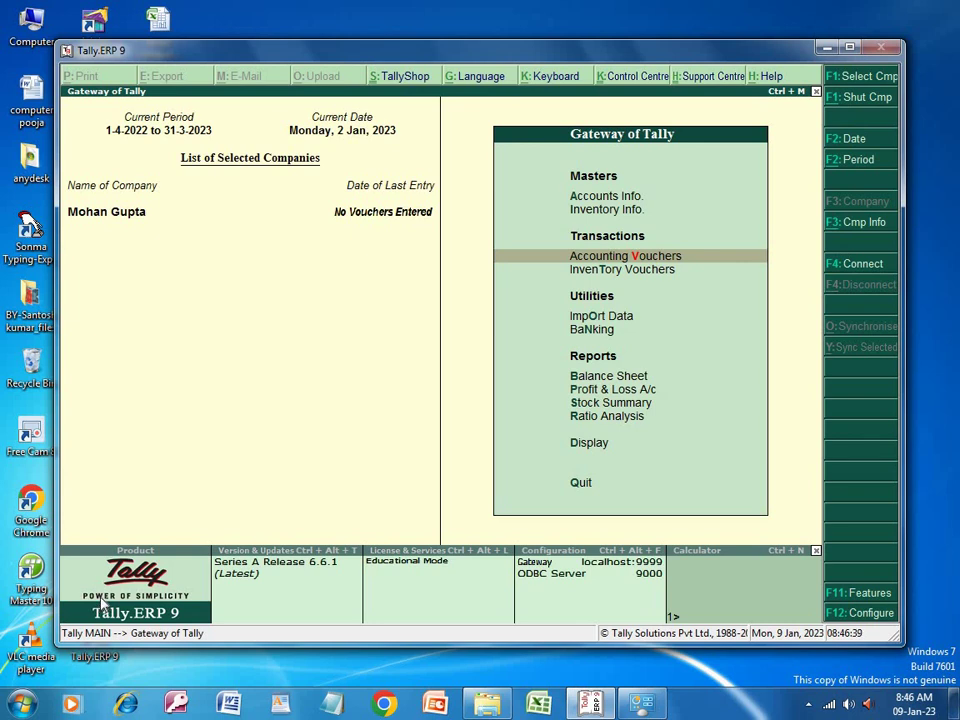
key(Up)
key(Return)
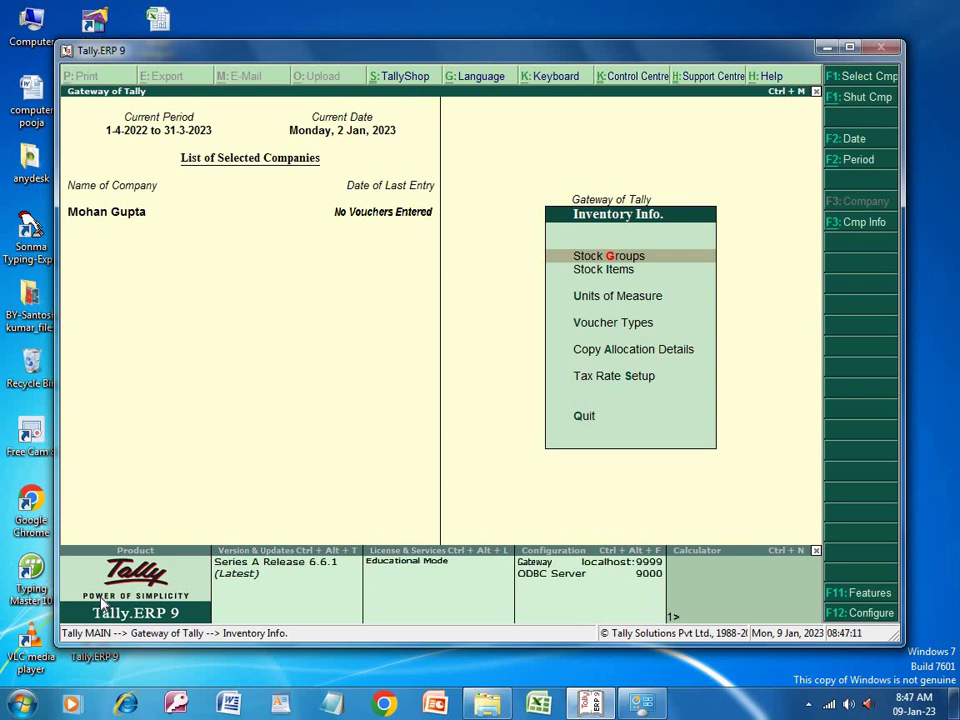
click(584, 418)
click(584, 418)
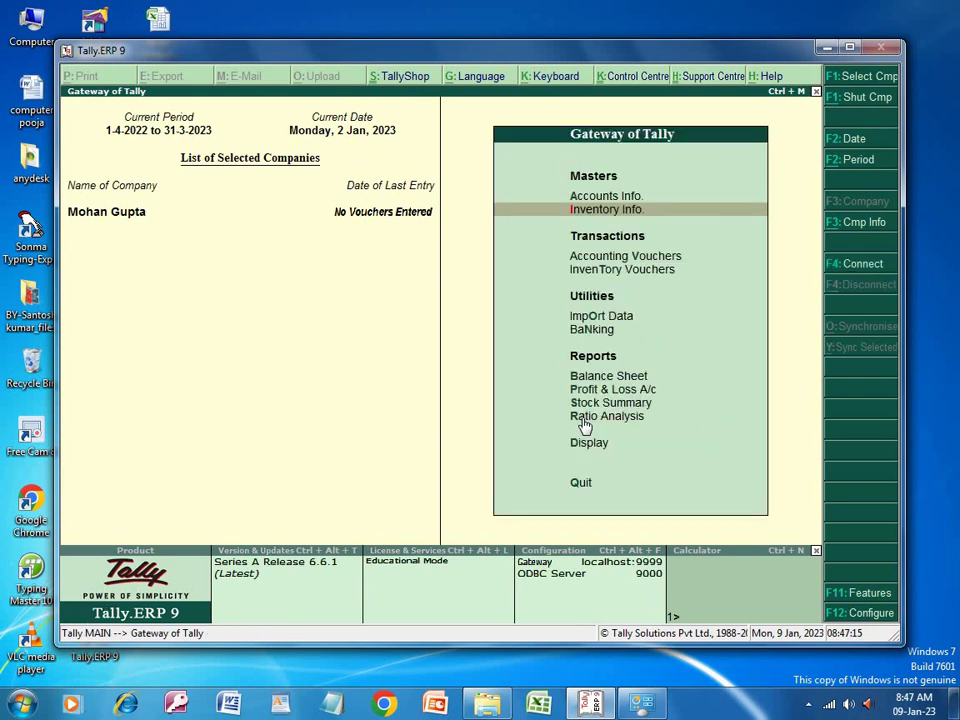
Quit Tally from the Gateway and confirm closing the program.
click(585, 484)
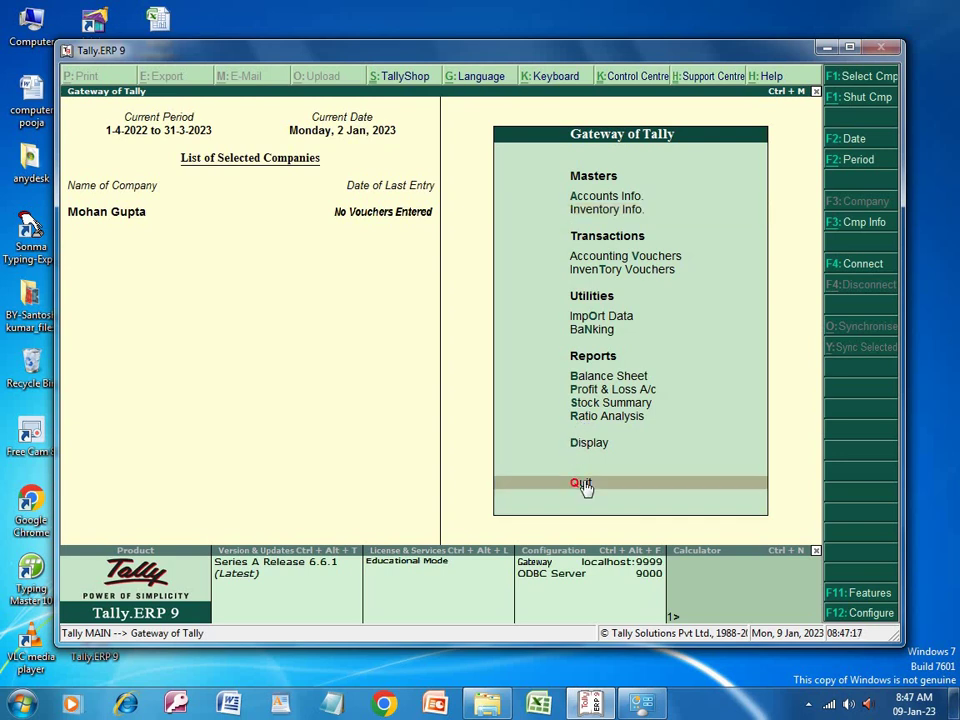
click(585, 484)
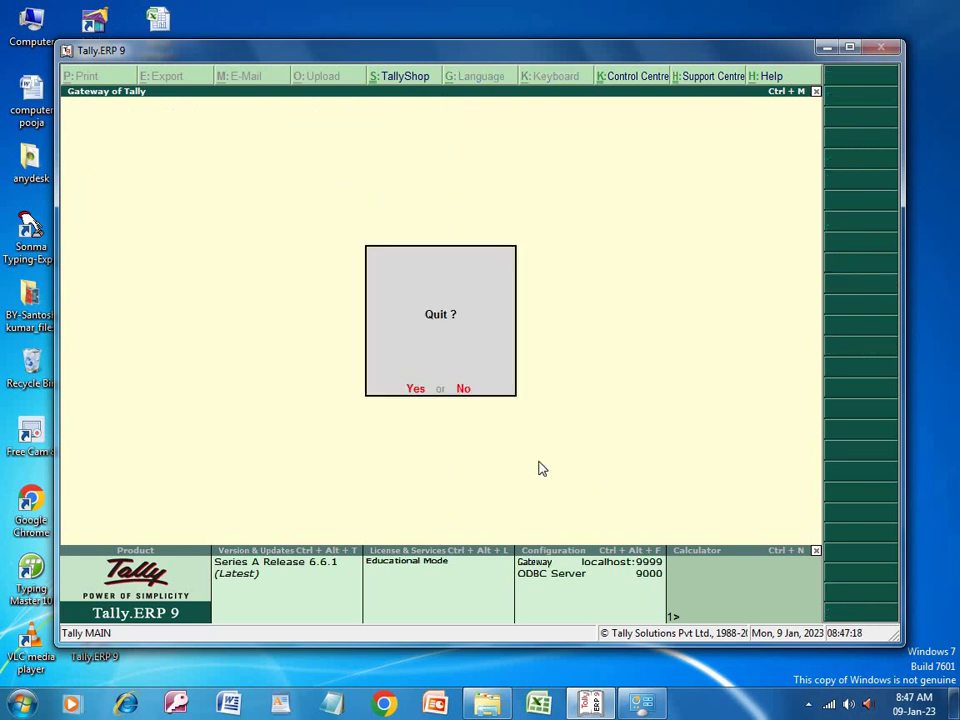
click(414, 390)
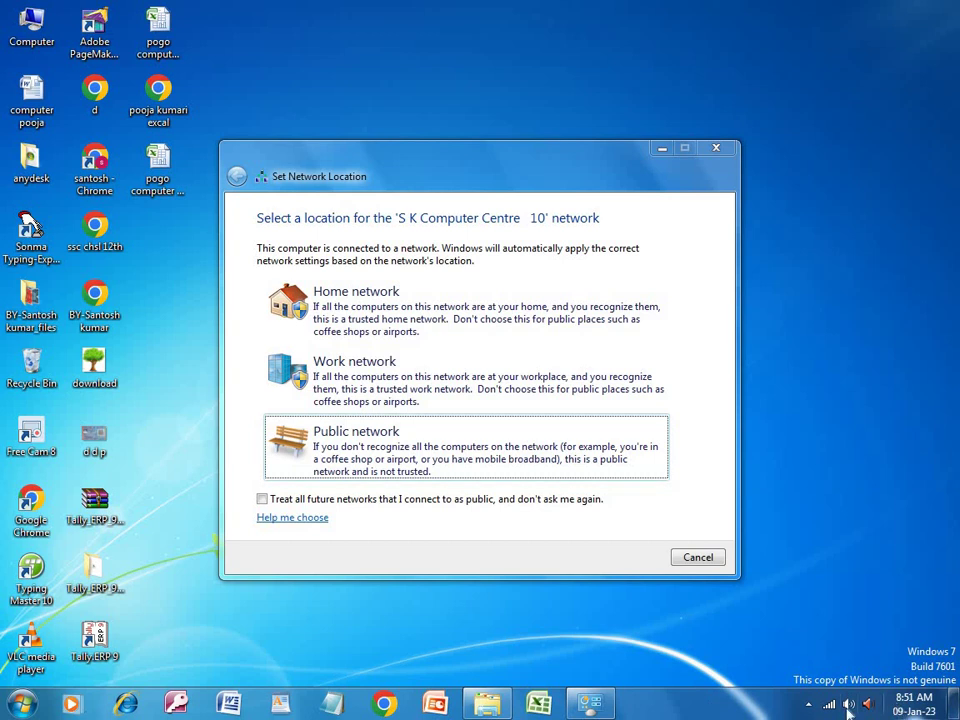
click(809, 705)
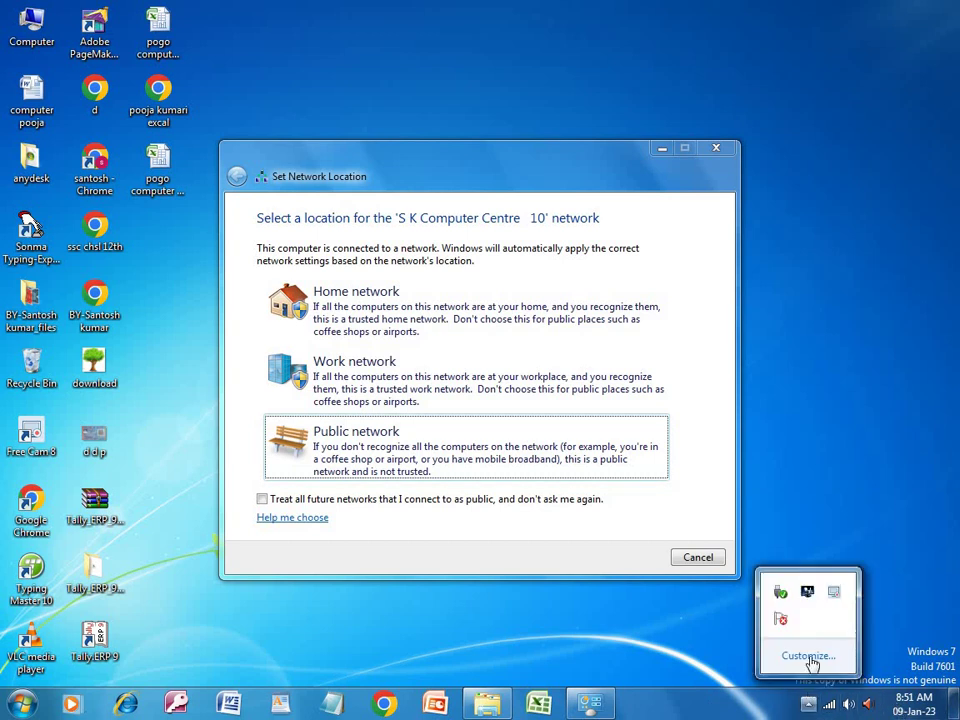